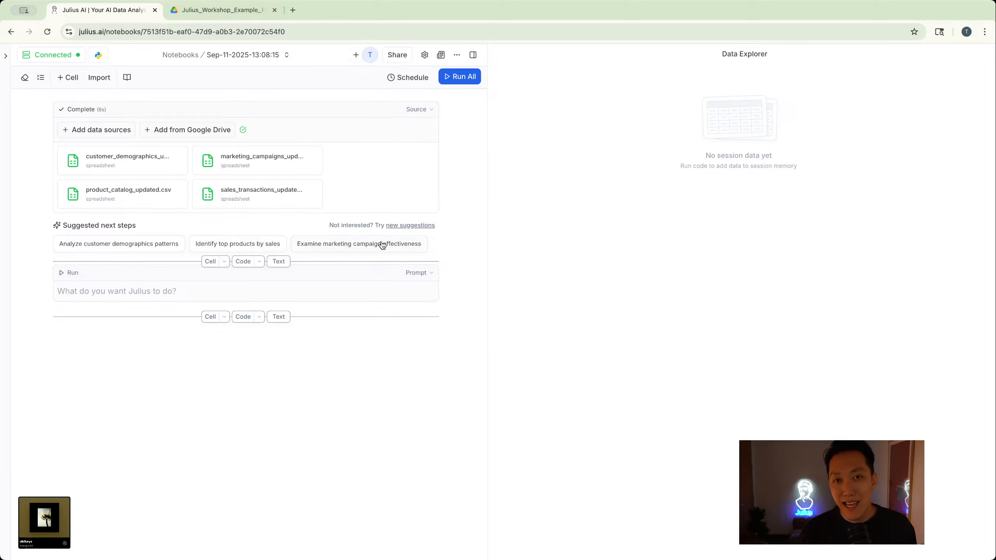
- Enter "Load and preview the data" as the prompt in the empty cell and run it
{"action": "left_click", "coordinate": [186, 288]}
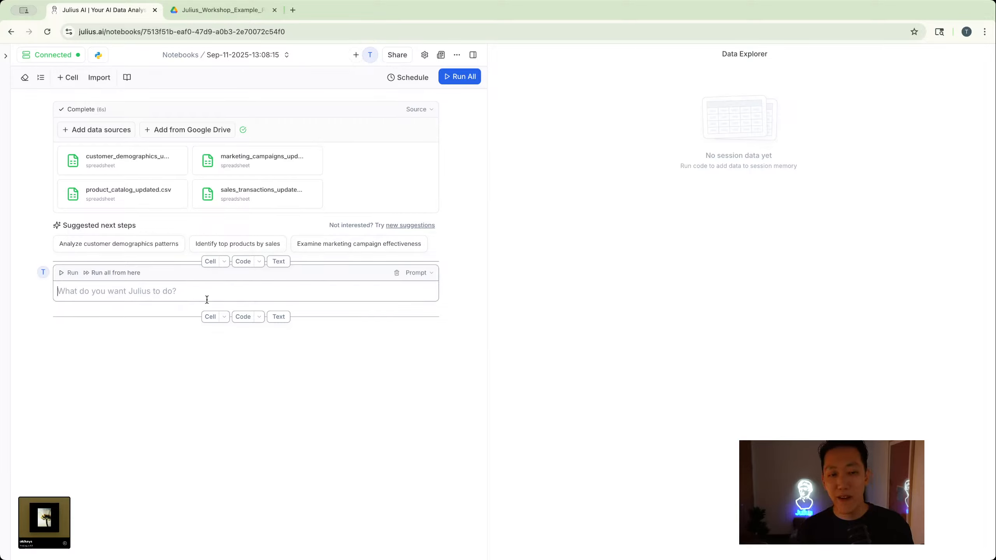
{"action": "type", "text": "Load and preview the data"}
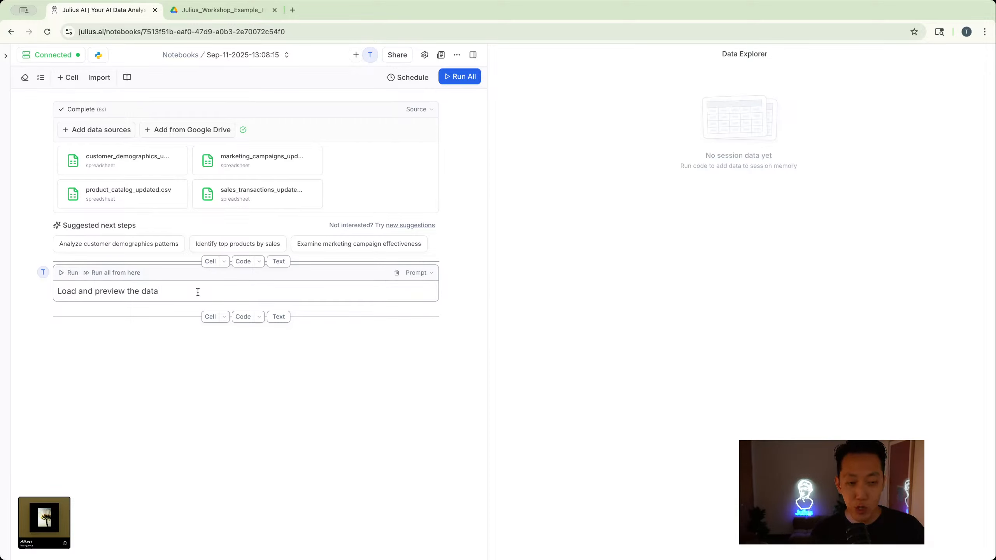
{"action": "key", "text": "shift+Return"}
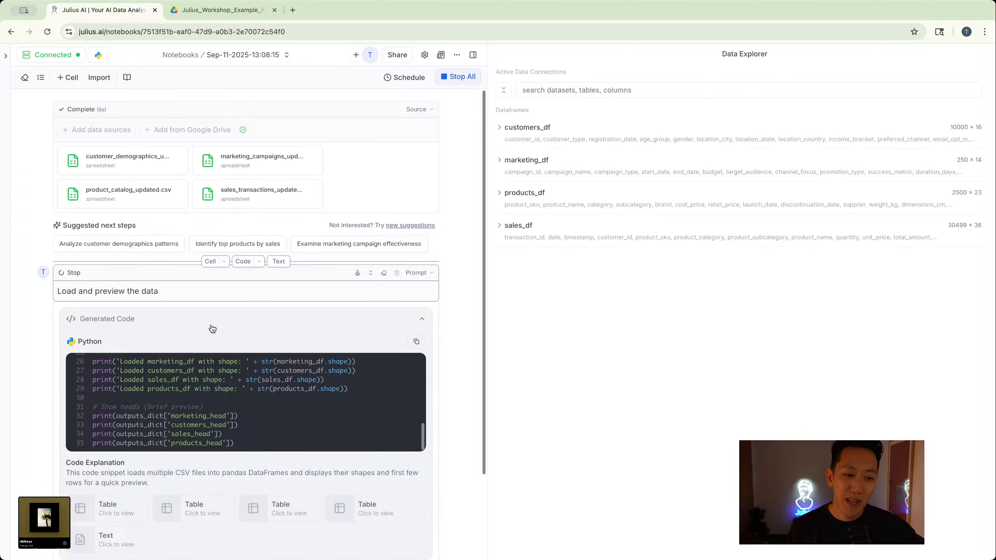
- Preview the customers_df dataframe in the Data Explorer, look through its columns, and collapse it again
{"action": "scroll", "coordinate": [213, 329], "scroll_direction": "down", "scroll_amount": 1}
{"action": "scroll", "coordinate": [214, 329], "scroll_direction": "up", "scroll_amount": 1}
{"action": "scroll", "coordinate": [214, 329], "scroll_direction": "down", "scroll_amount": 3}
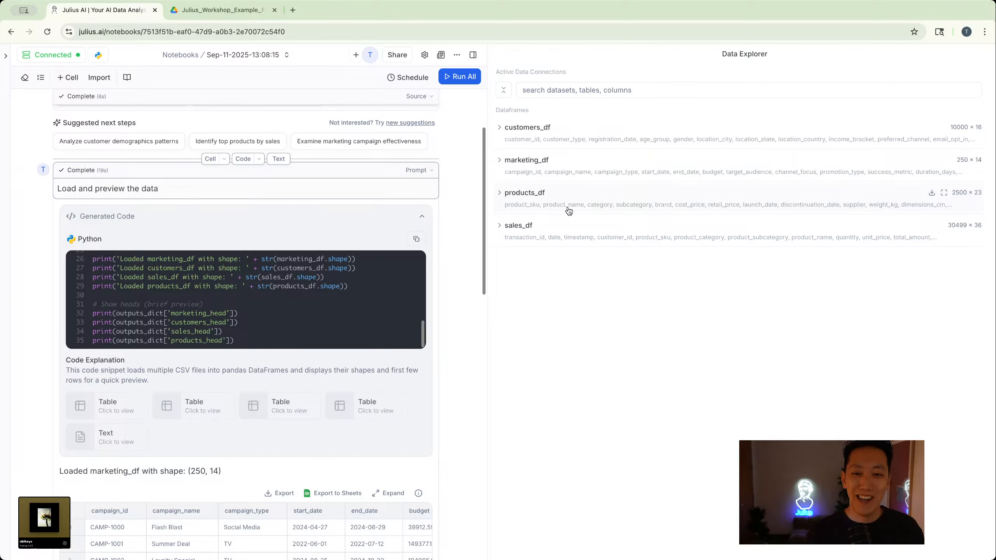
{"action": "left_click", "coordinate": [507, 133]}
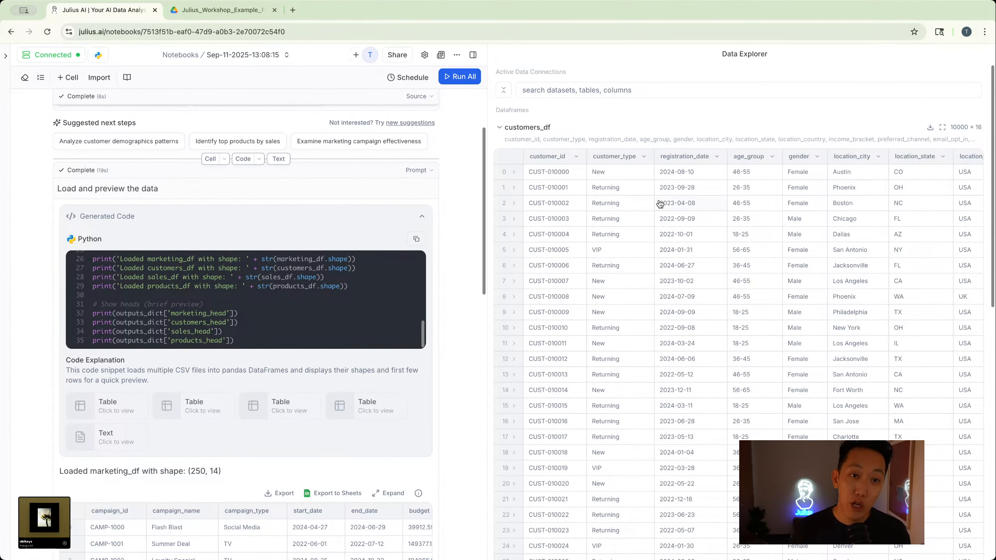
{"action": "scroll", "coordinate": [651, 207], "scroll_direction": "right", "scroll_amount": 3}
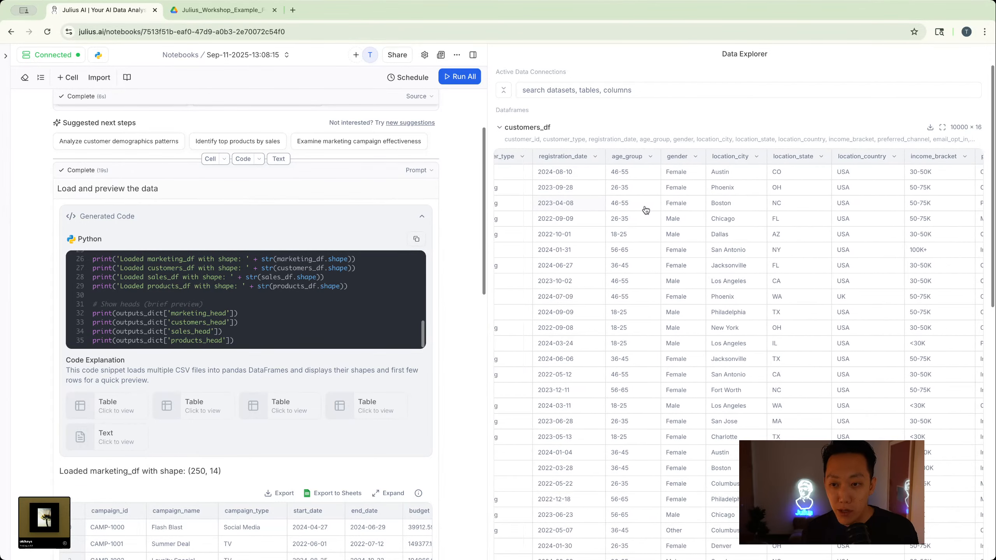
{"action": "scroll", "coordinate": [646, 210], "scroll_direction": "left", "scroll_amount": 2}
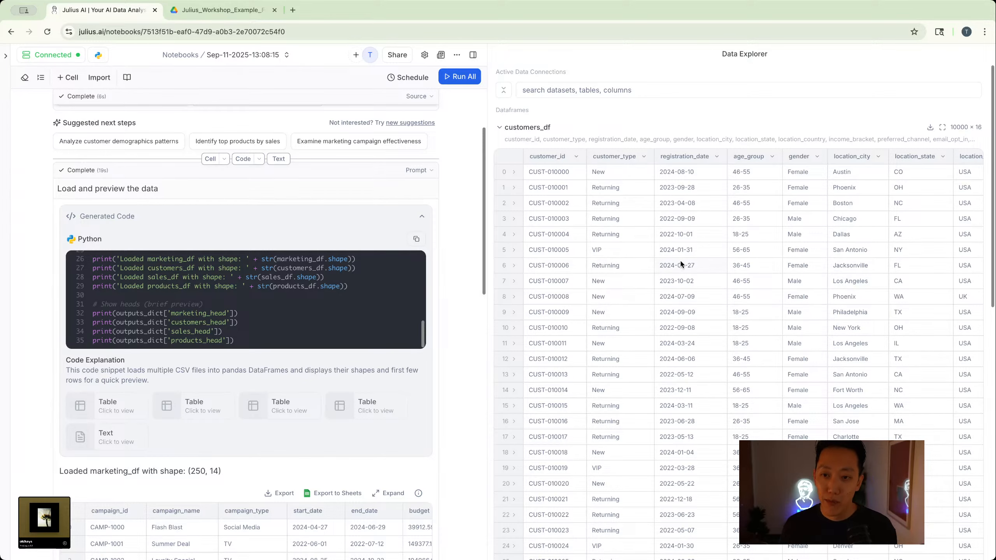
{"action": "scroll", "coordinate": [772, 184], "scroll_direction": "right", "scroll_amount": 5}
{"action": "scroll", "coordinate": [771, 191], "scroll_direction": "right", "scroll_amount": 5}
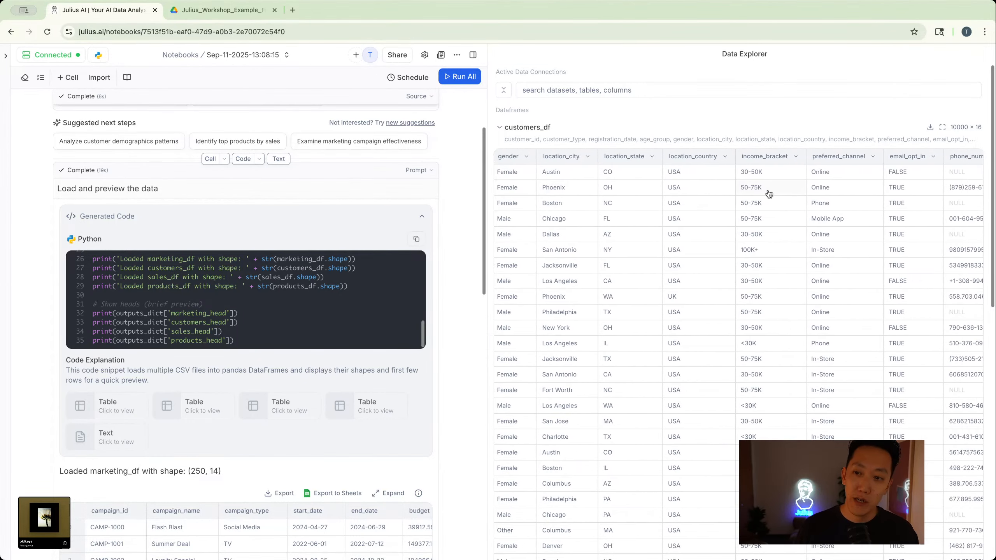
{"action": "scroll", "coordinate": [769, 194], "scroll_direction": "right", "scroll_amount": 5}
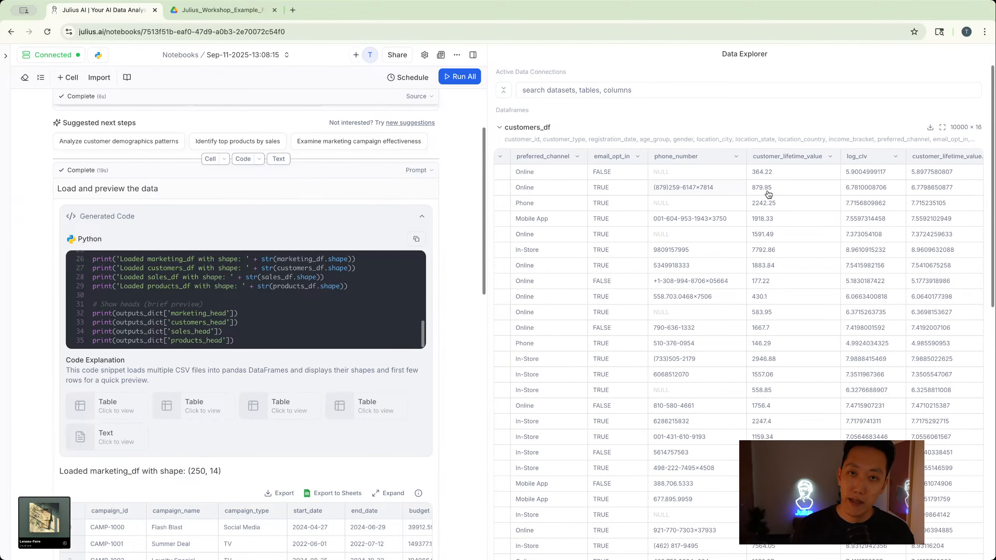
{"action": "scroll", "coordinate": [769, 194], "scroll_direction": "left", "scroll_amount": 15}
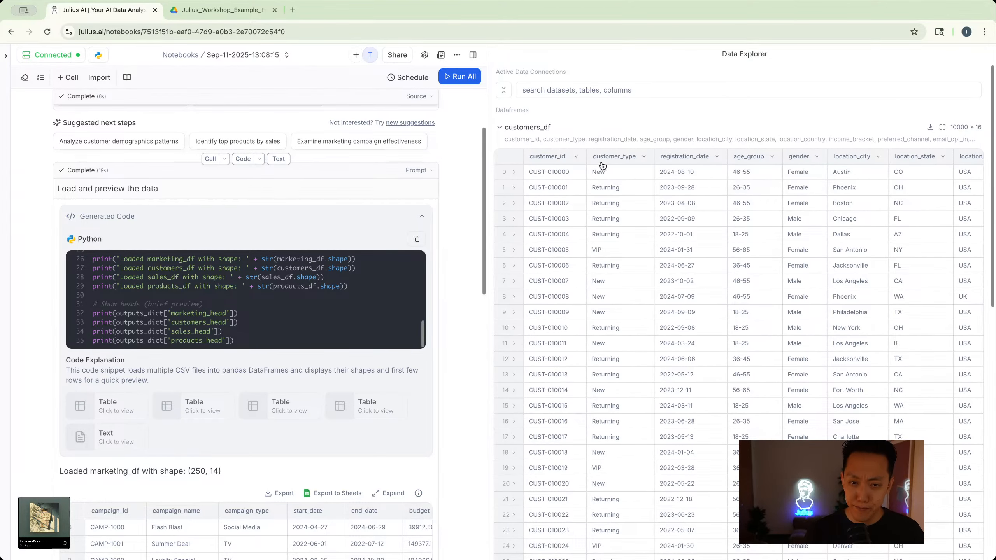
{"action": "left_click", "coordinate": [500, 127]}
- Expand the customers_df preview table from the notebook output and look across its columns to the customer lifetime value
{"action": "scroll", "coordinate": [307, 257], "scroll_direction": "down", "scroll_amount": 1}
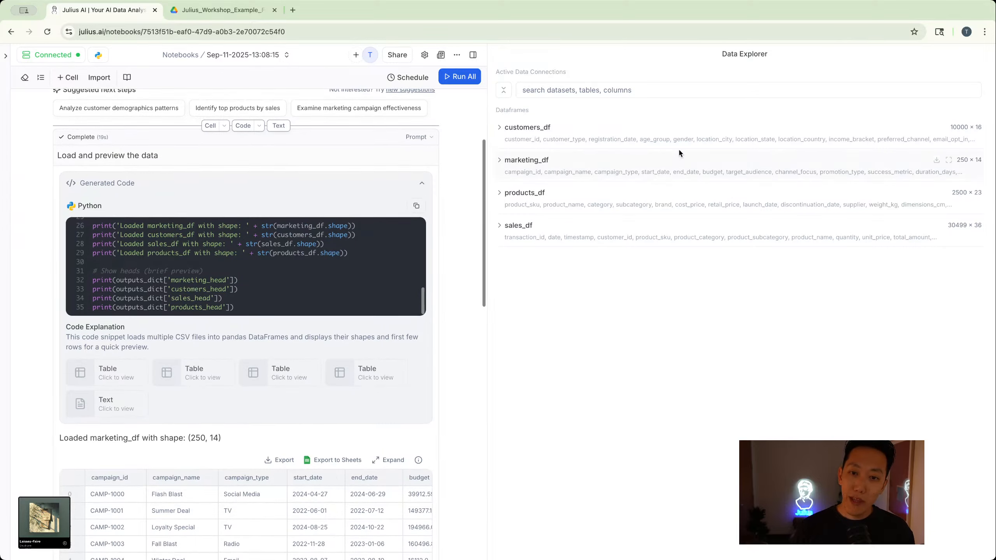
{"action": "scroll", "coordinate": [372, 217], "scroll_direction": "down", "scroll_amount": 1}
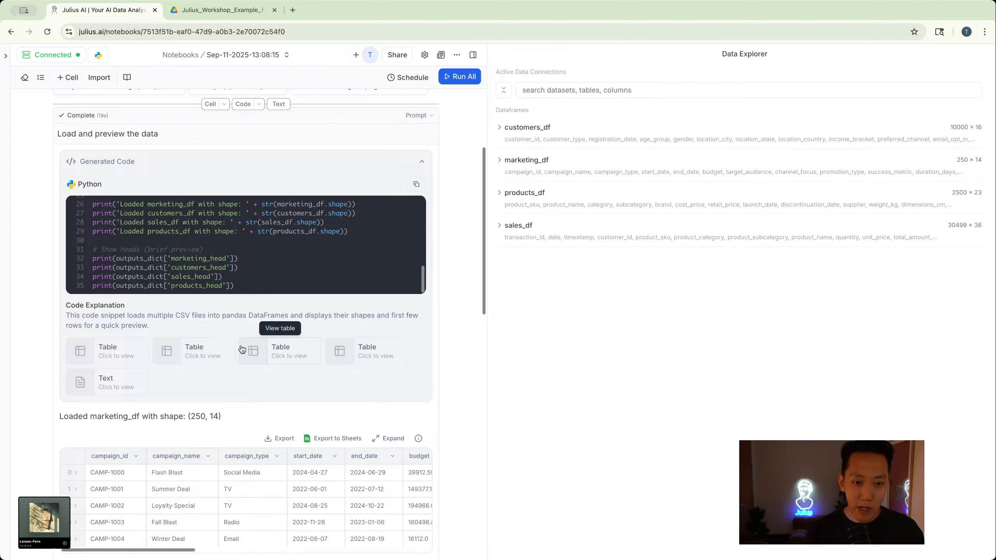
{"action": "scroll", "coordinate": [157, 369], "scroll_direction": "down", "scroll_amount": 2}
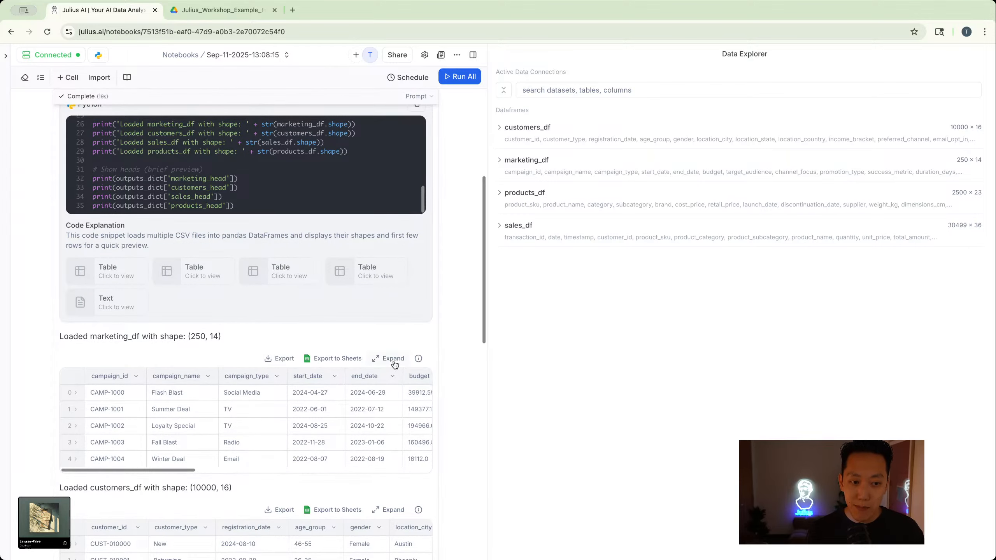
{"action": "scroll", "coordinate": [390, 359], "scroll_direction": "down", "scroll_amount": 3}
{"action": "scroll", "coordinate": [141, 347], "scroll_direction": "down", "scroll_amount": 2}
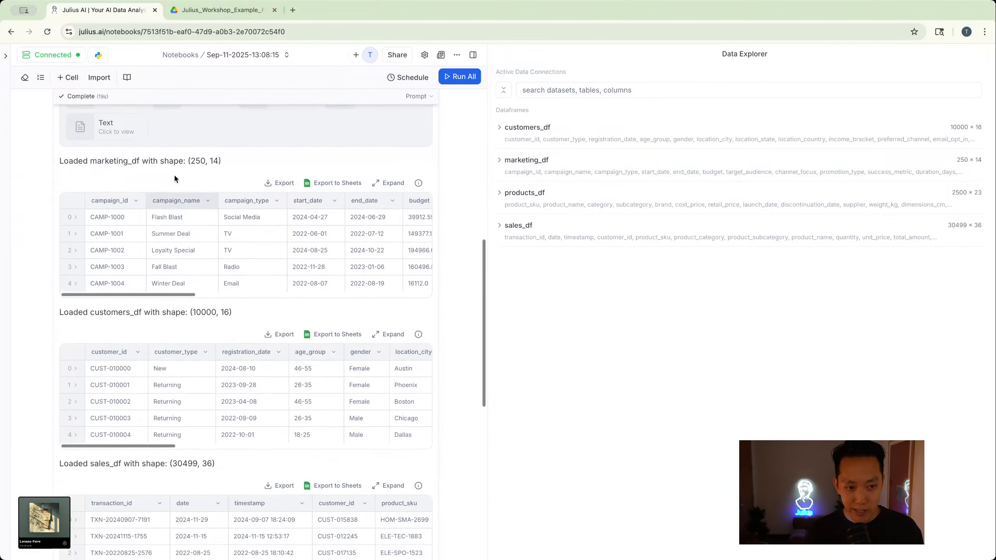
{"action": "left_click", "coordinate": [391, 335]}
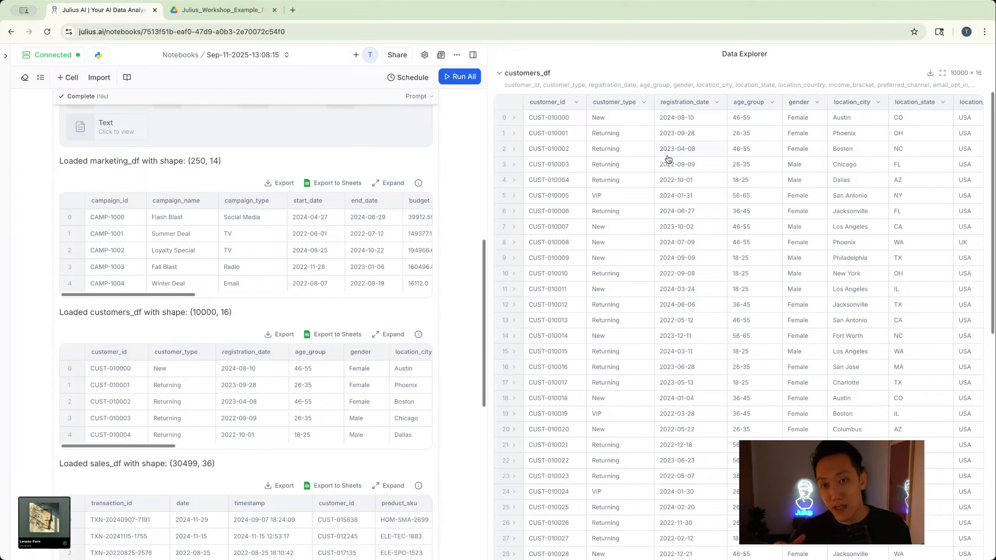
{"action": "scroll", "coordinate": [680, 183], "scroll_direction": "right", "scroll_amount": 2}
{"action": "scroll", "coordinate": [687, 169], "scroll_direction": "right", "scroll_amount": 10}
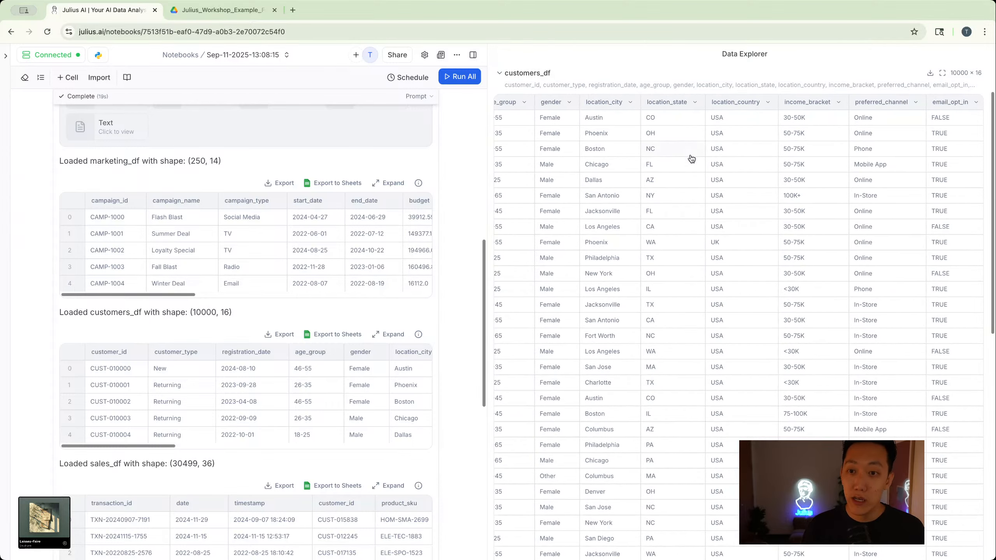
{"action": "scroll", "coordinate": [691, 160], "scroll_direction": "right", "scroll_amount": 2}
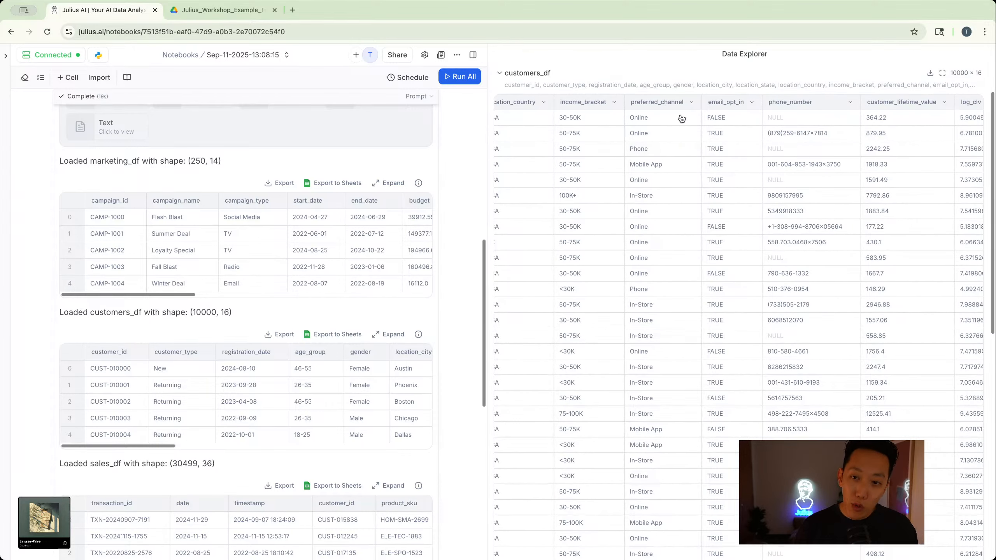
- Widen the preferred_channel column, restore its width, and view the actions and analysis suggestions available for it
{"action": "left_click", "coordinate": [693, 103]}
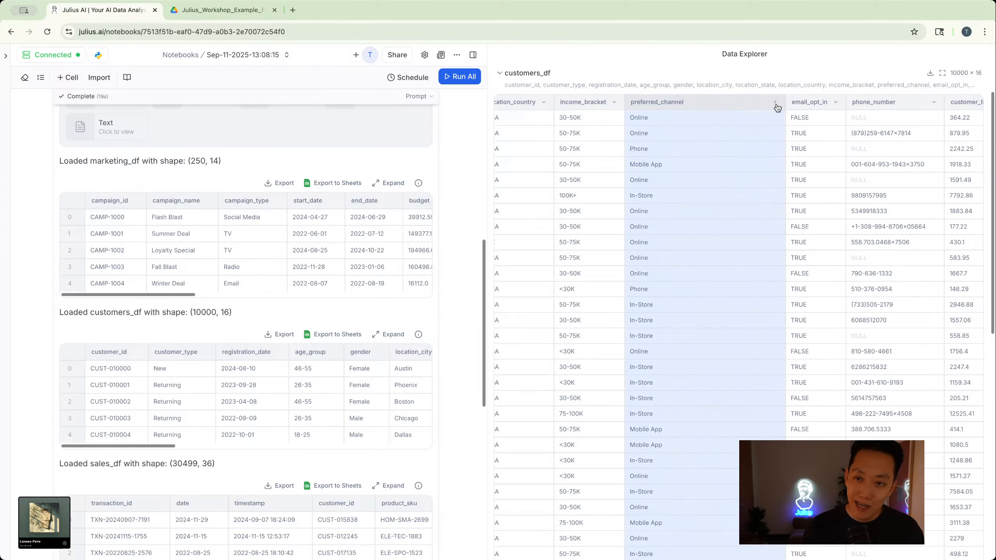
{"action": "left_click", "coordinate": [776, 102]}
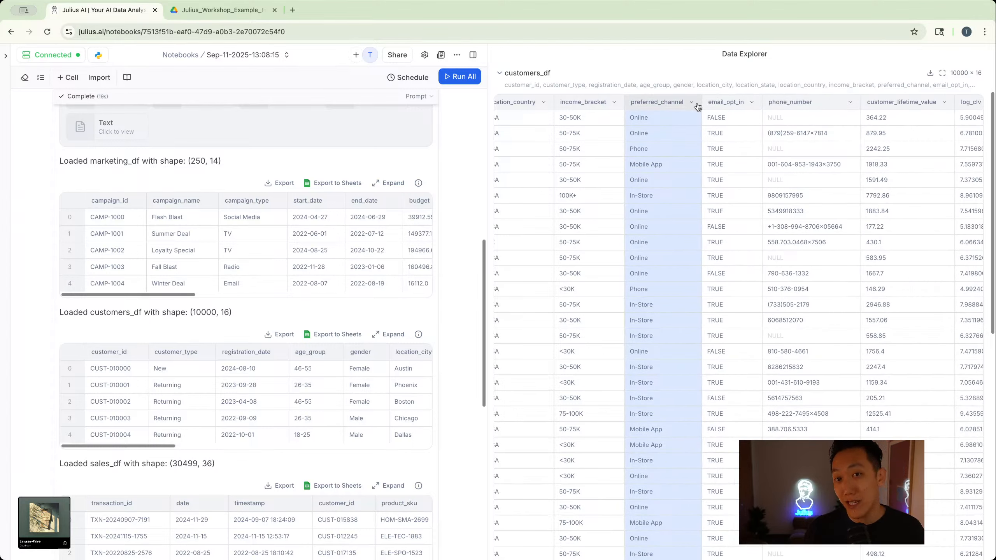
{"action": "left_click", "coordinate": [681, 102]}
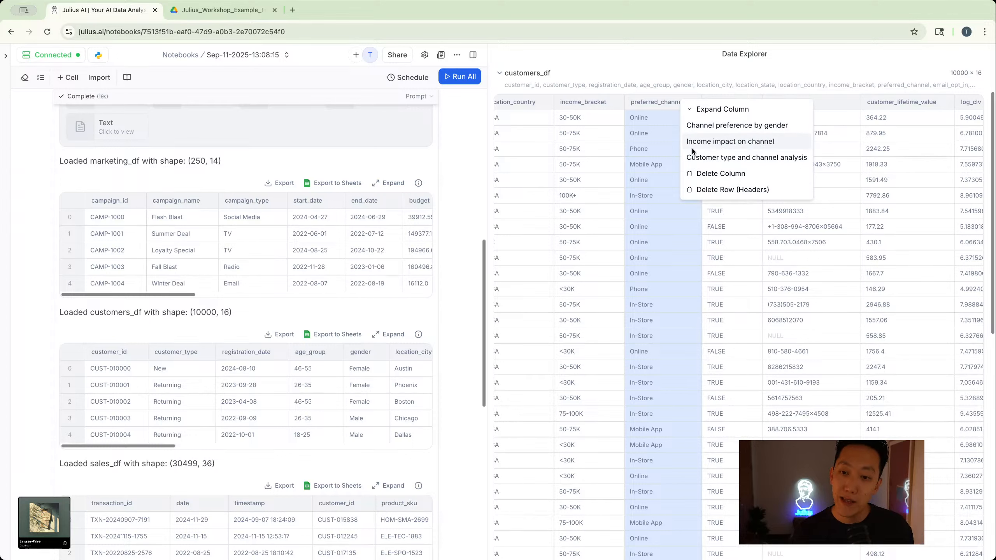
{"action": "left_click", "coordinate": [715, 58]}
- Download the customers_df dataframe and collapse its preview in the Data Explorer
{"action": "scroll", "coordinate": [749, 161], "scroll_direction": "right", "scroll_amount": 1}
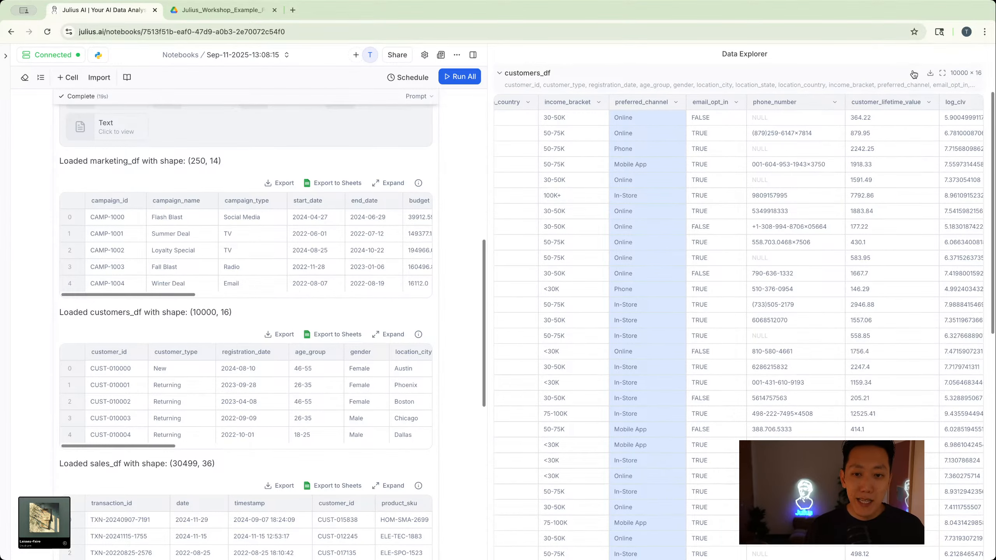
{"action": "left_click", "coordinate": [932, 75]}
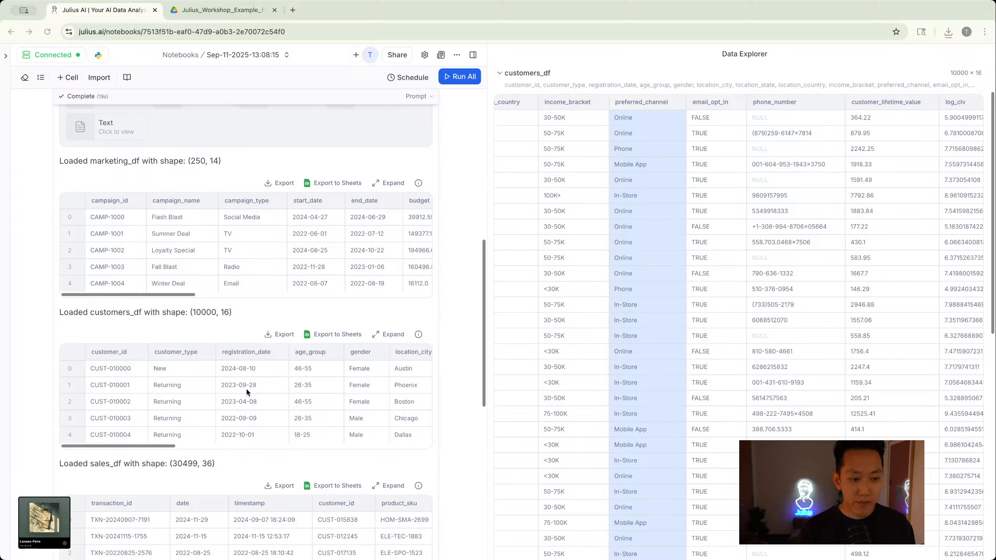
{"action": "left_click", "coordinate": [528, 75]}
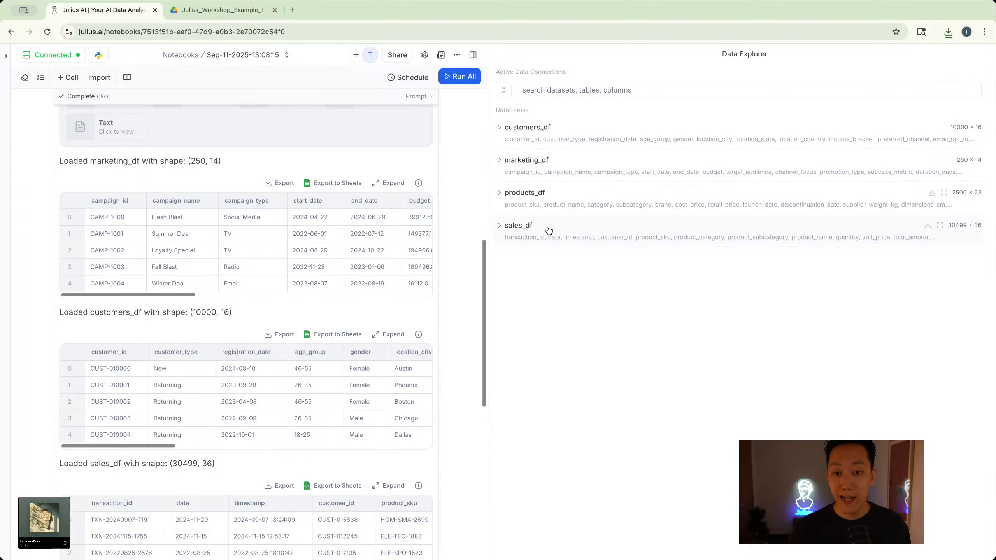
- Review the notebook from the attached data sources and generated code through the four dataframe previews to the closing summary and suggested next steps
{"action": "scroll", "coordinate": [425, 274], "scroll_direction": "down", "scroll_amount": 10}
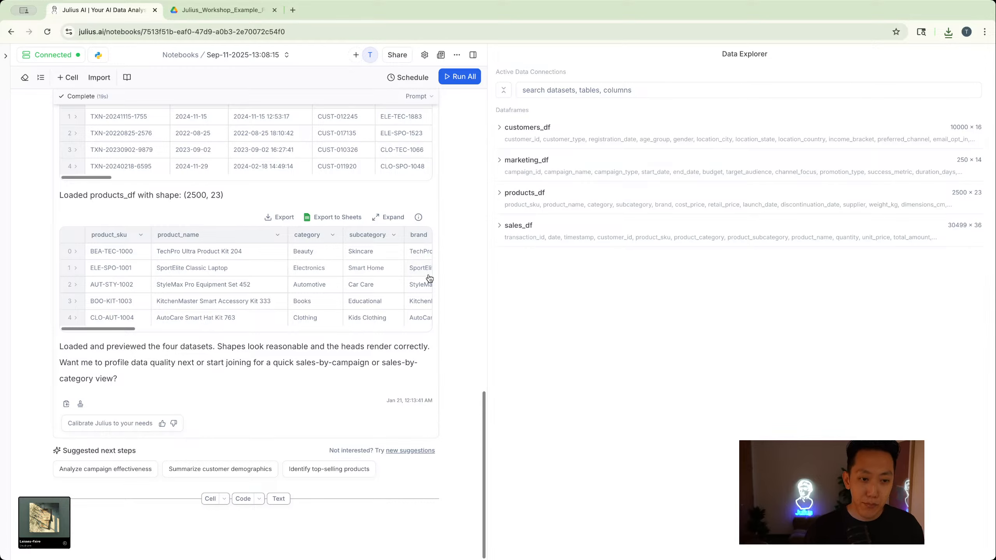
{"action": "scroll", "coordinate": [417, 280], "scroll_direction": "up", "scroll_amount": 1}
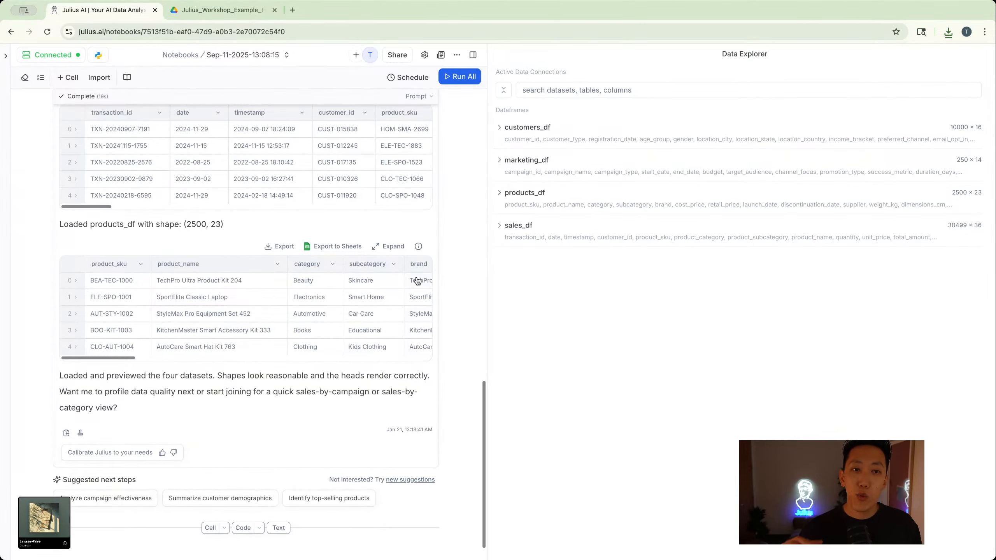
{"action": "scroll", "coordinate": [416, 290], "scroll_direction": "up", "scroll_amount": 20}
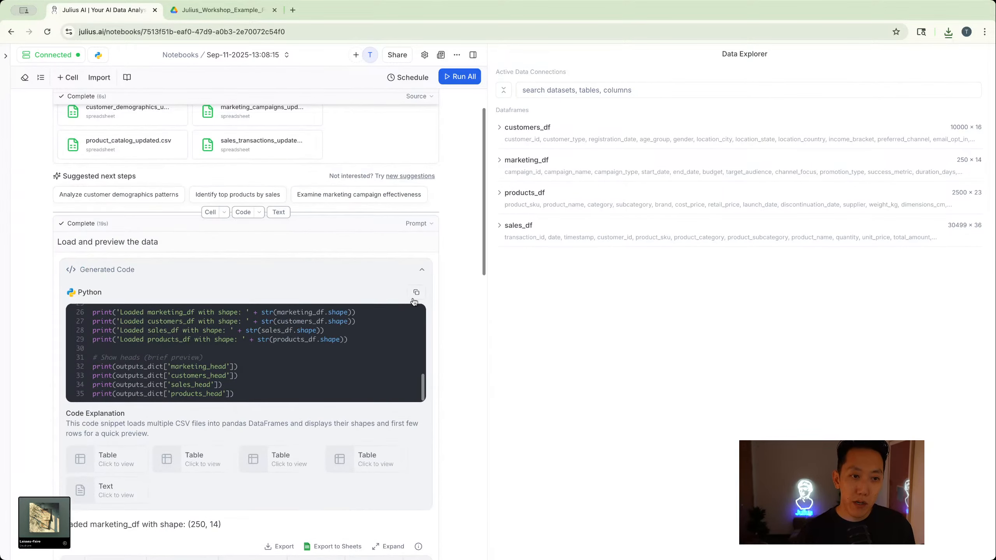
{"action": "scroll", "coordinate": [414, 301], "scroll_direction": "up", "scroll_amount": 2}
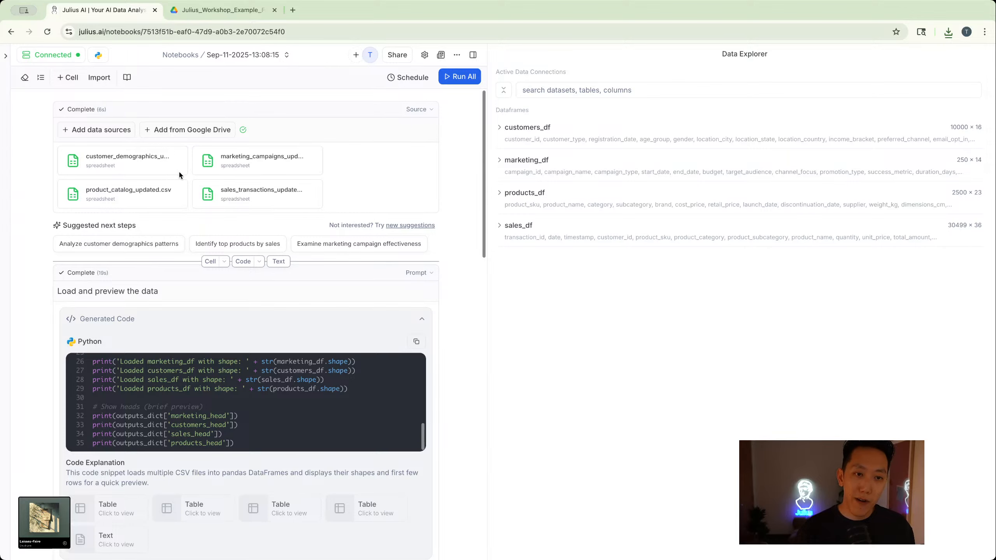
{"action": "scroll", "coordinate": [182, 183], "scroll_direction": "down", "scroll_amount": 8}
{"action": "scroll", "coordinate": [181, 183], "scroll_direction": "up", "scroll_amount": 7}
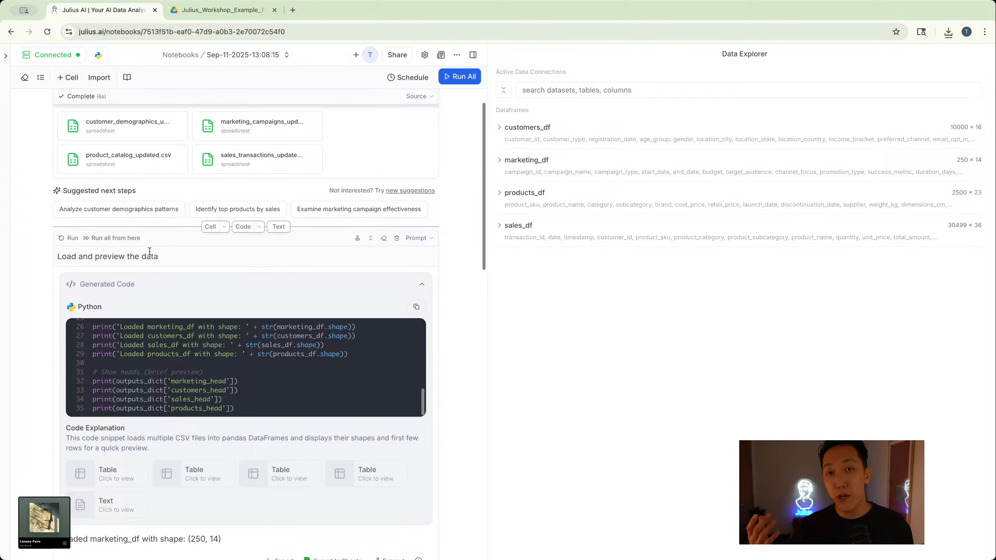
{"action": "scroll", "coordinate": [207, 275], "scroll_direction": "down", "scroll_amount": 10}
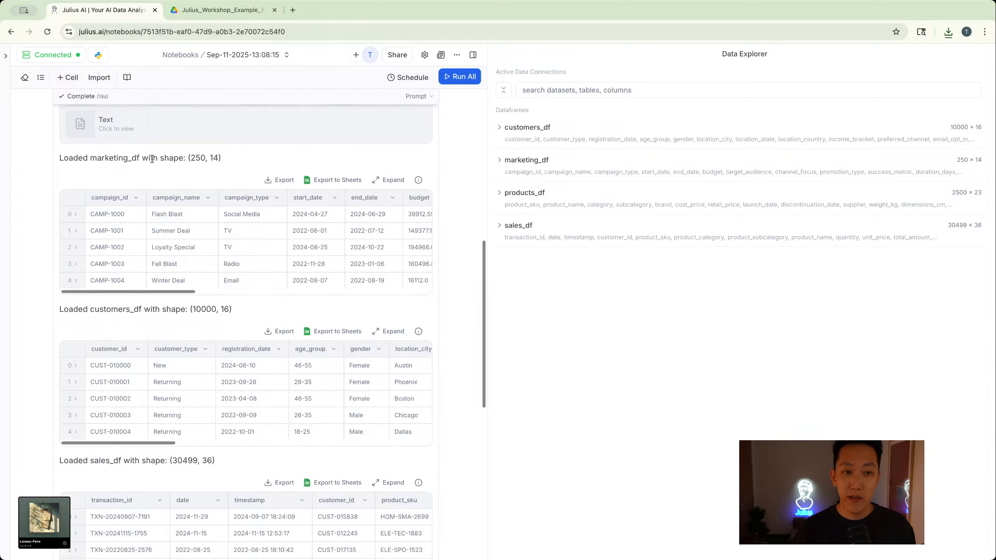
{"action": "scroll", "coordinate": [111, 313], "scroll_direction": "down", "scroll_amount": 1}
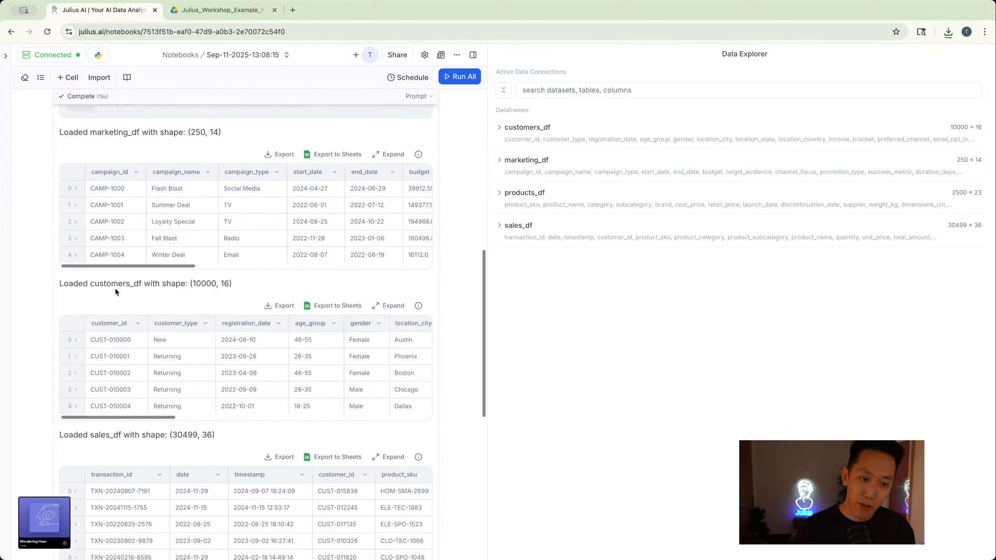
{"action": "scroll", "coordinate": [115, 291], "scroll_direction": "down", "scroll_amount": 8}
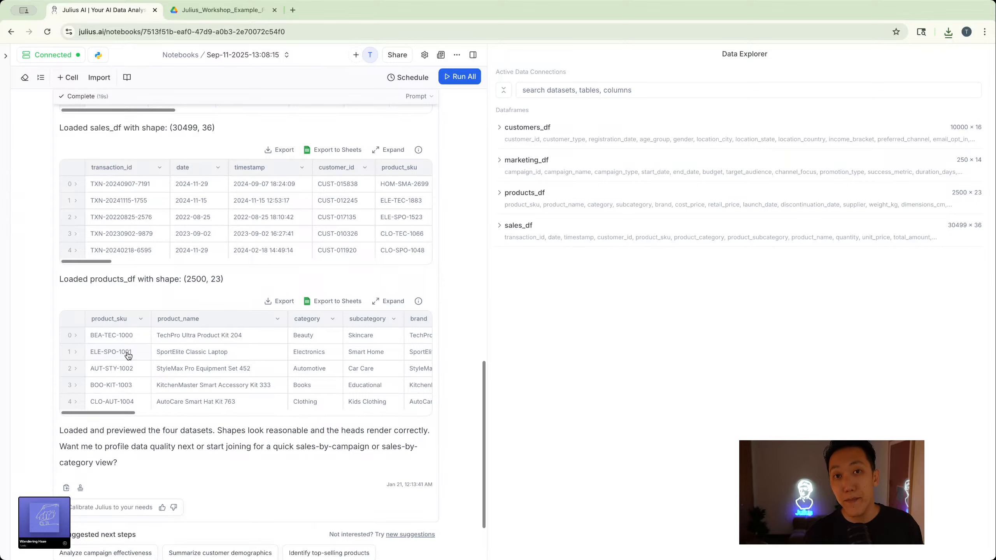
{"action": "scroll", "coordinate": [118, 347], "scroll_direction": "down", "scroll_amount": 2}
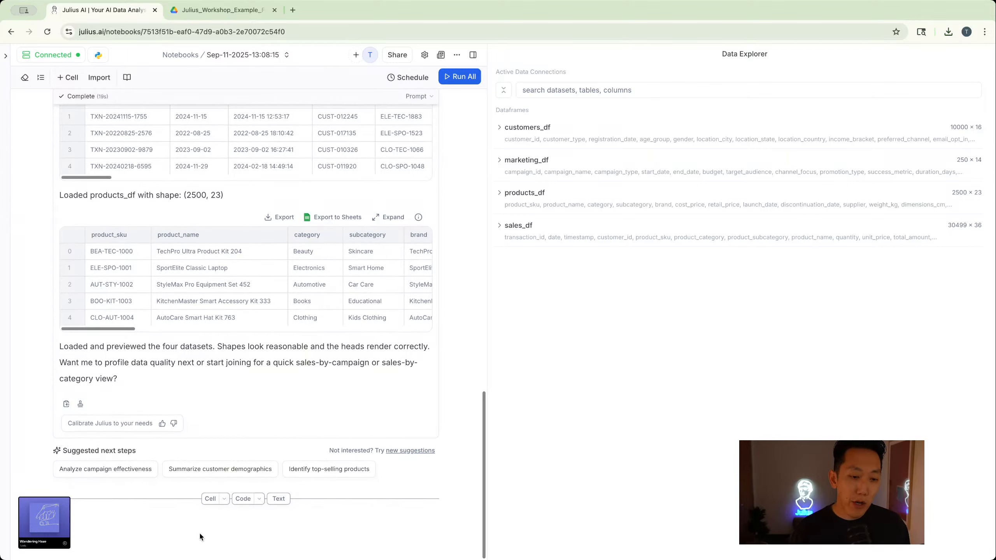
{"action": "scroll", "coordinate": [200, 520], "scroll_direction": "up", "scroll_amount": 8}
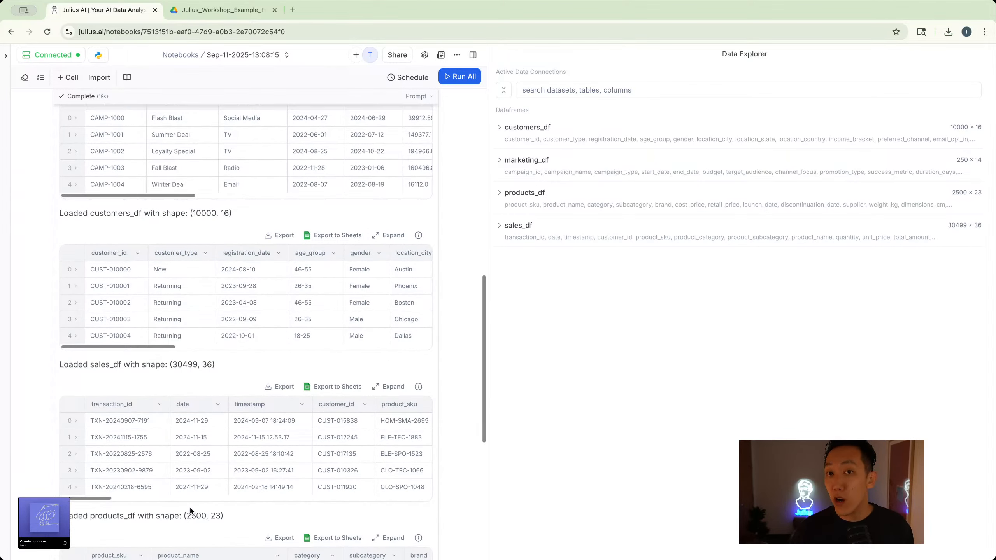
{"action": "scroll", "coordinate": [474, 416], "scroll_direction": "down", "scroll_amount": 1}
{"action": "scroll", "coordinate": [474, 439], "scroll_direction": "up", "scroll_amount": 2}
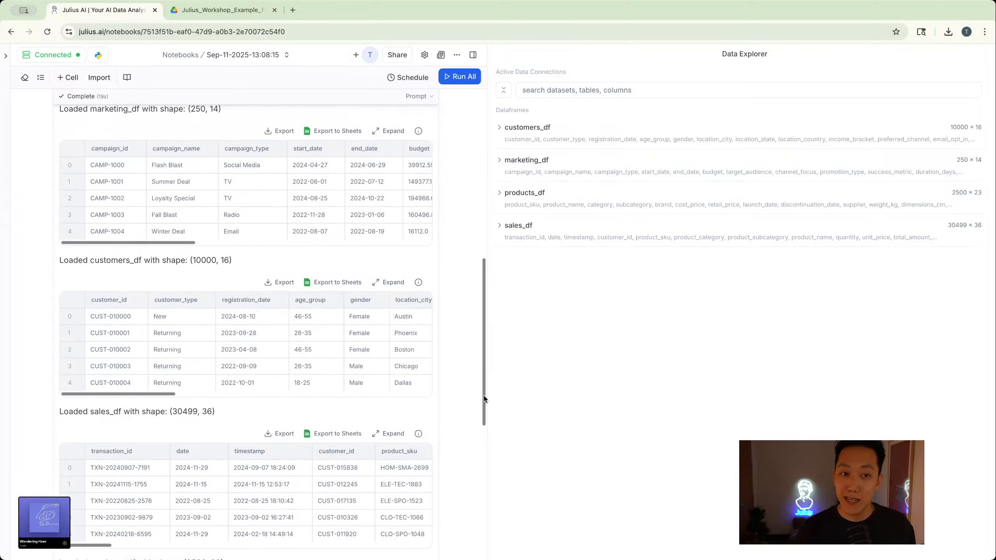
{"action": "scroll", "coordinate": [475, 471], "scroll_direction": "down", "scroll_amount": 7}
{"action": "scroll", "coordinate": [475, 501], "scroll_direction": "down", "scroll_amount": 3}
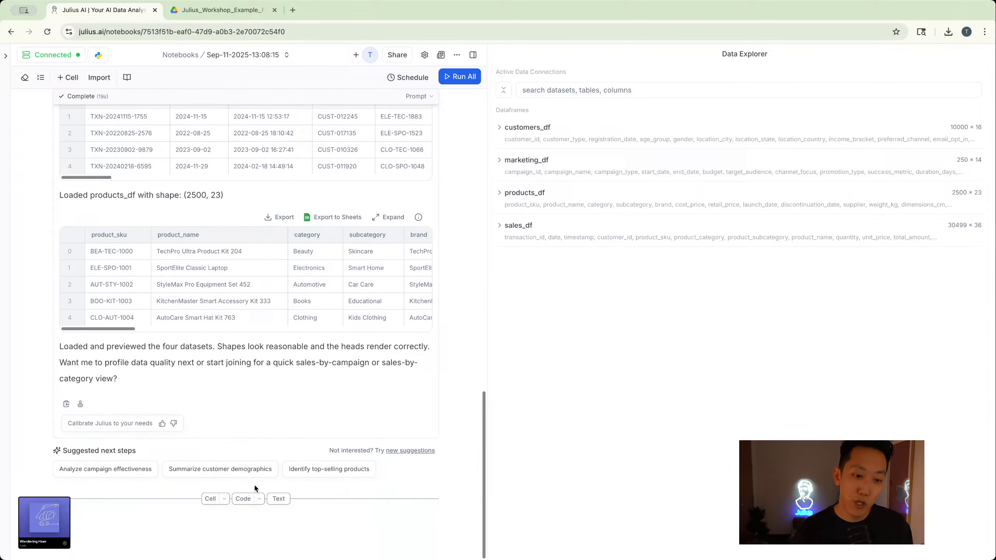
- Add an empty prompt cell below the data previews and look back over the notebook's data sources and loading code
{"action": "left_click", "coordinate": [210, 499]}
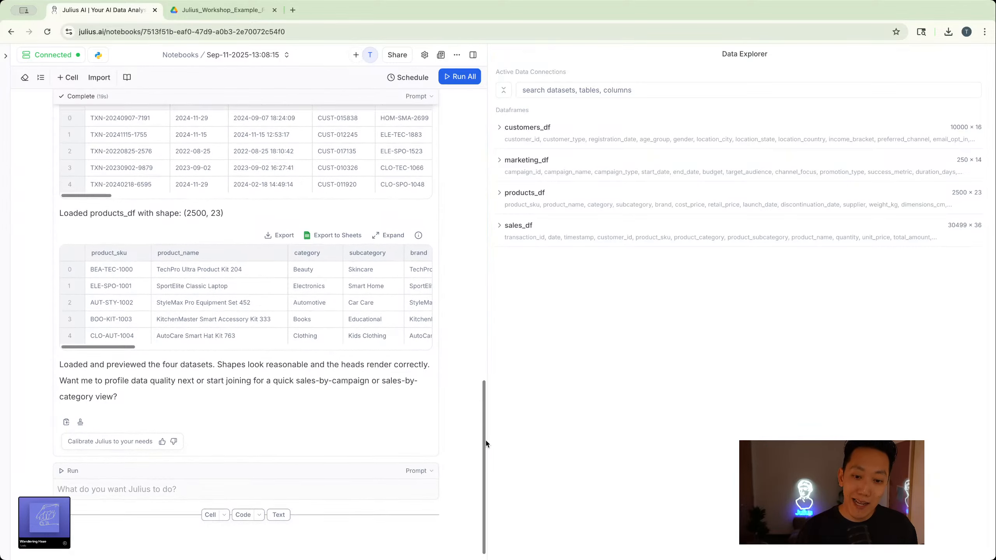
{"action": "left_click_drag", "start_coordinate": [486, 443], "coordinate": [494, 153]}
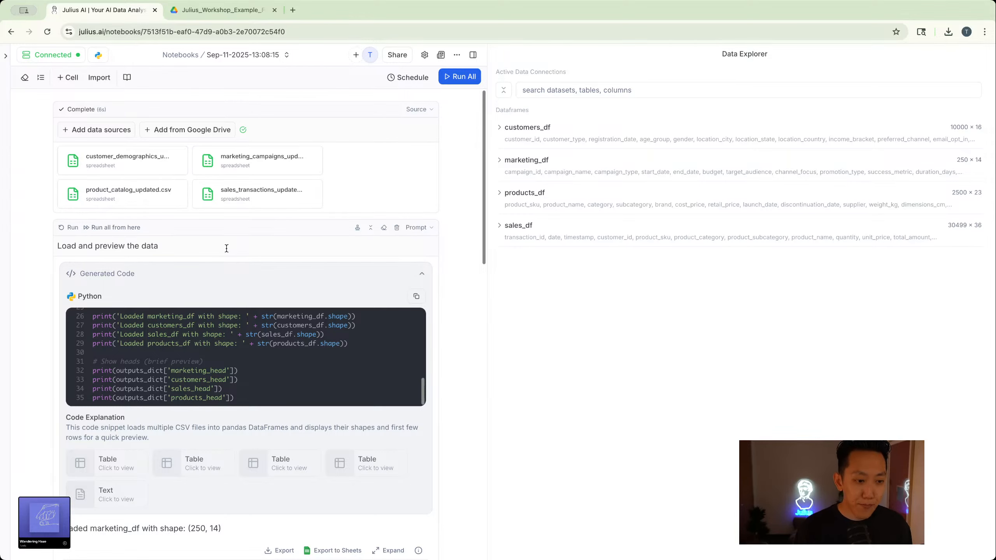
{"action": "scroll", "coordinate": [465, 370], "scroll_direction": "down", "scroll_amount": 10}
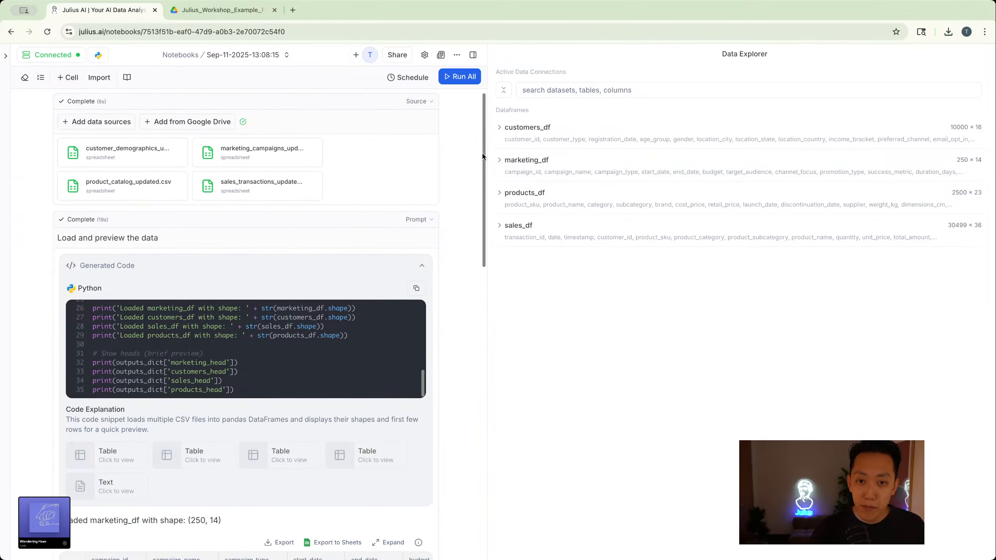
{"action": "scroll", "coordinate": [463, 431], "scroll_direction": "down", "scroll_amount": 5}
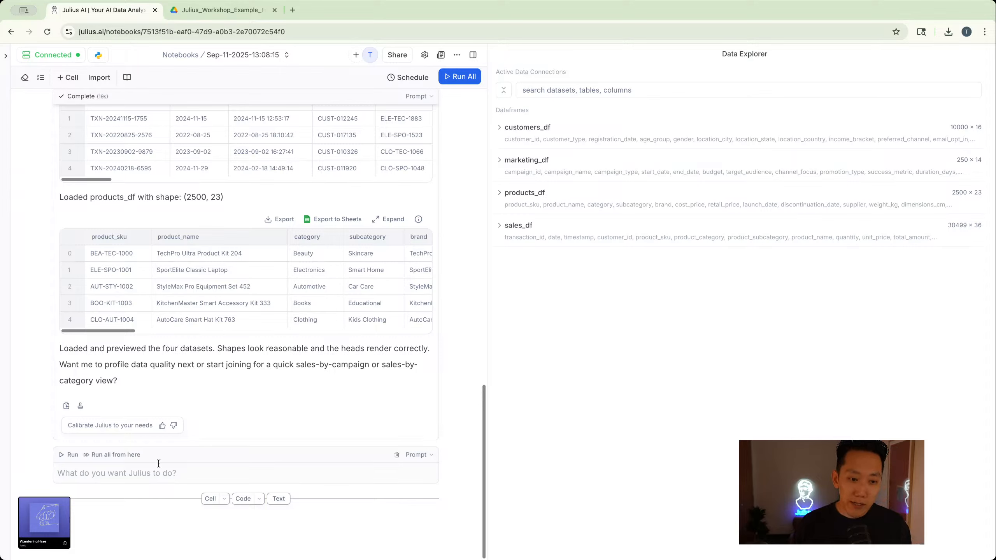
- Run the prompt "Let's do some exploratory data analysis, look for the relationships between the tables, and look for any interesting insights" in the new cell
{"action": "left_click", "coordinate": [80, 462]}
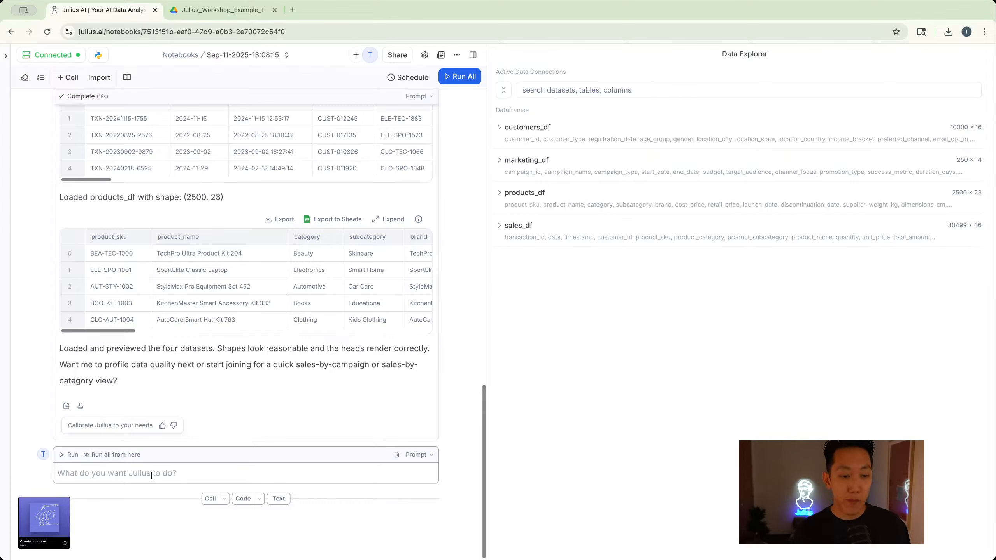
{"action": "type", "text": "Le"}
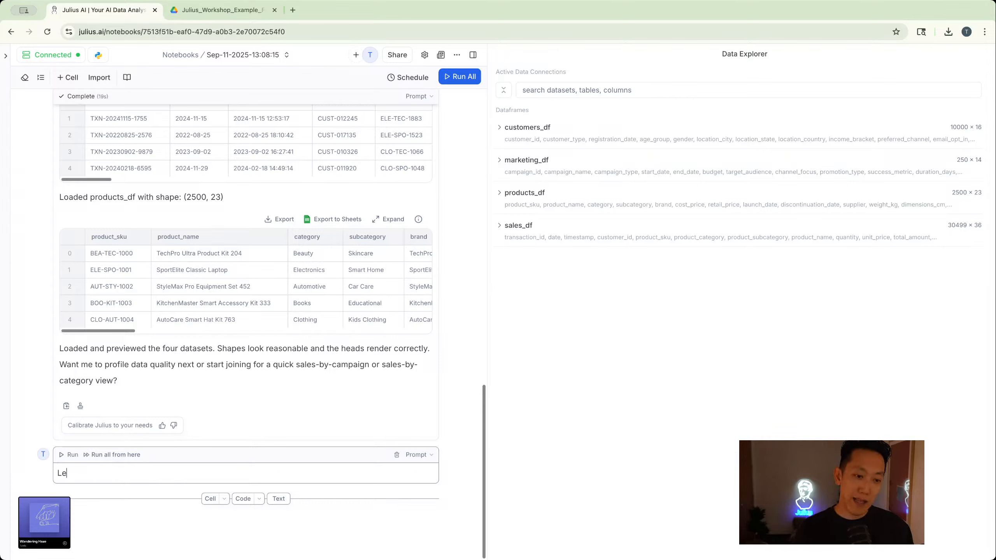
{"action": "type", "text": "t's do some explo"}
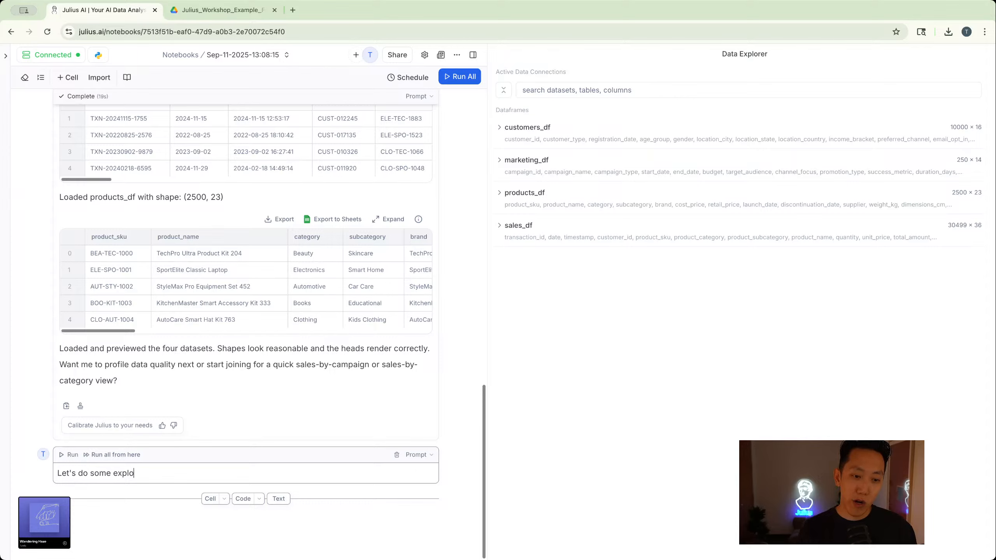
{"action": "type", "text": "ratory data analyts"}
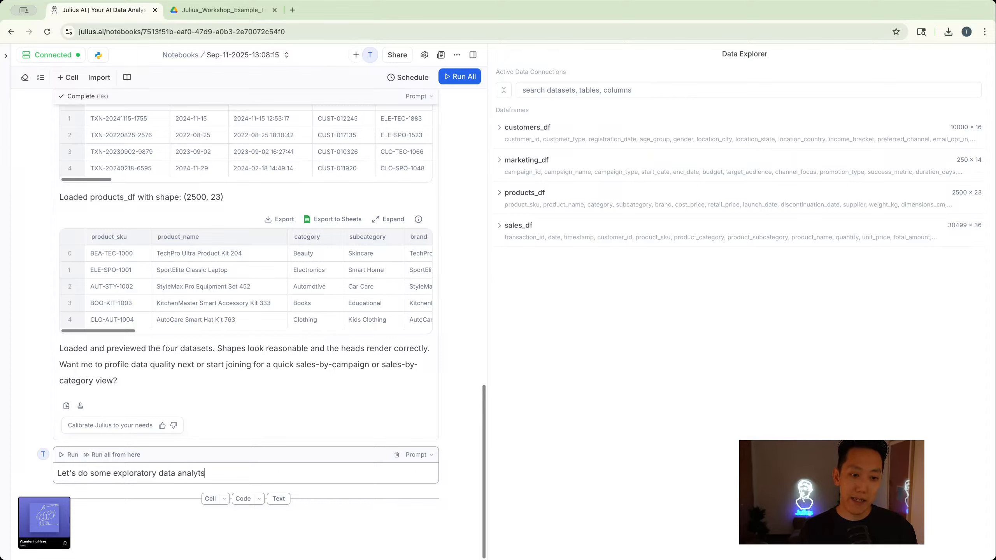
{"action": "key", "text": "BackSpace"}
{"action": "key", "text": "BackSpace"}
{"action": "type", "text": "sis, look "}
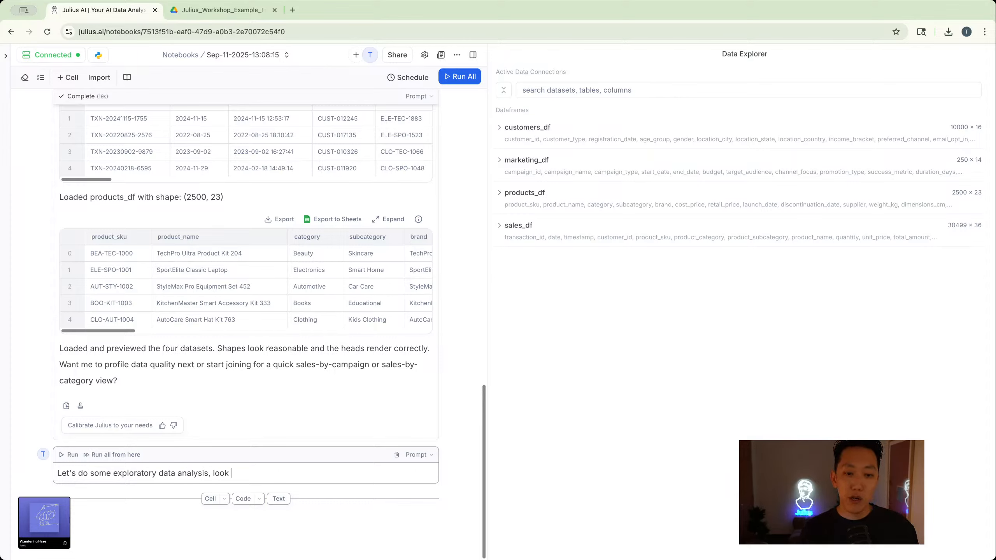
{"action": "type", "text": "for the relation"}
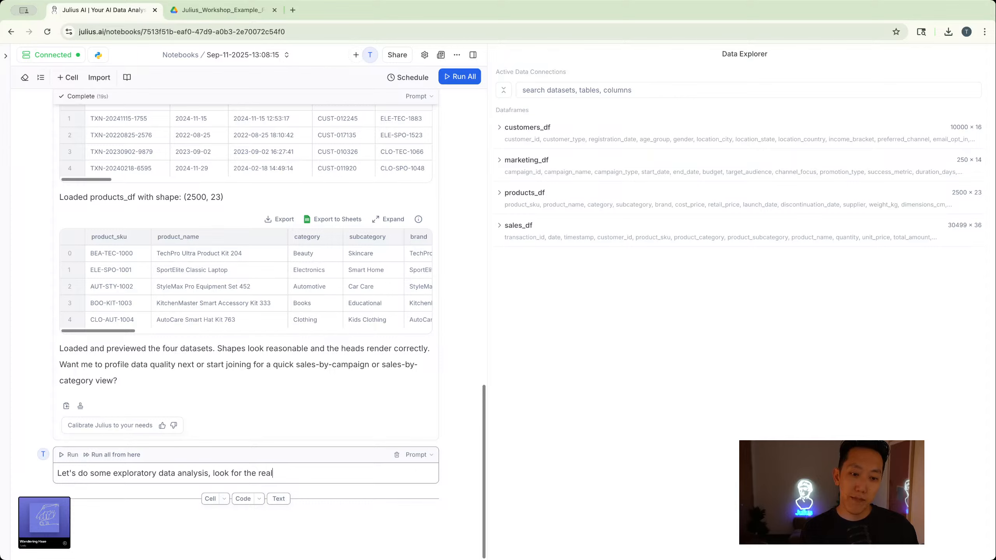
{"action": "type", "text": "ships betwe"}
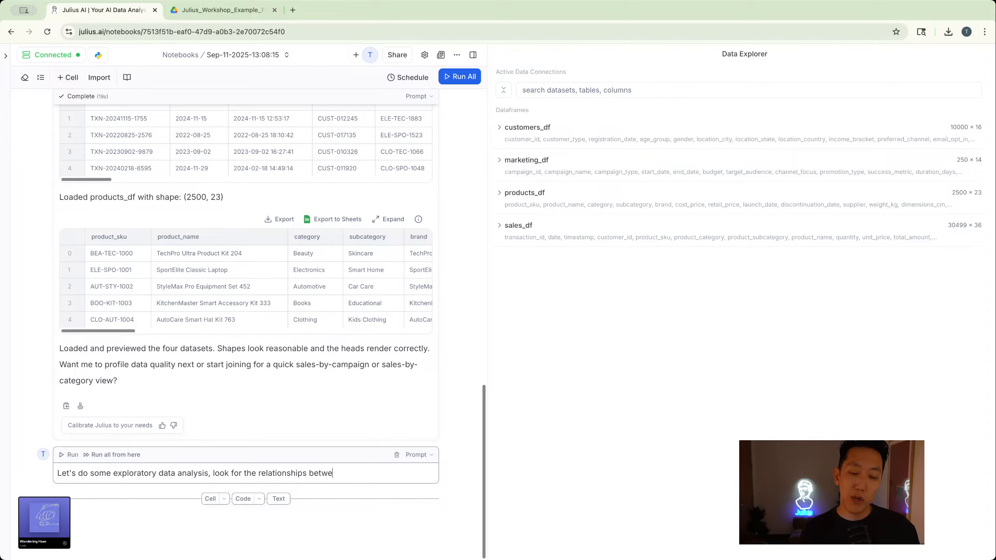
{"action": "type", "text": "en the tables, an"}
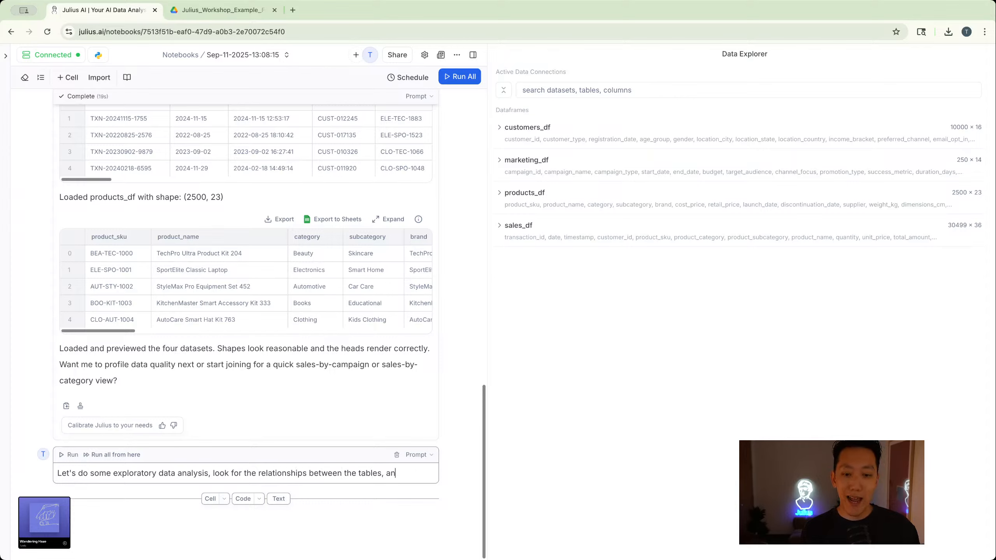
{"action": "type", "text": "d look fo"}
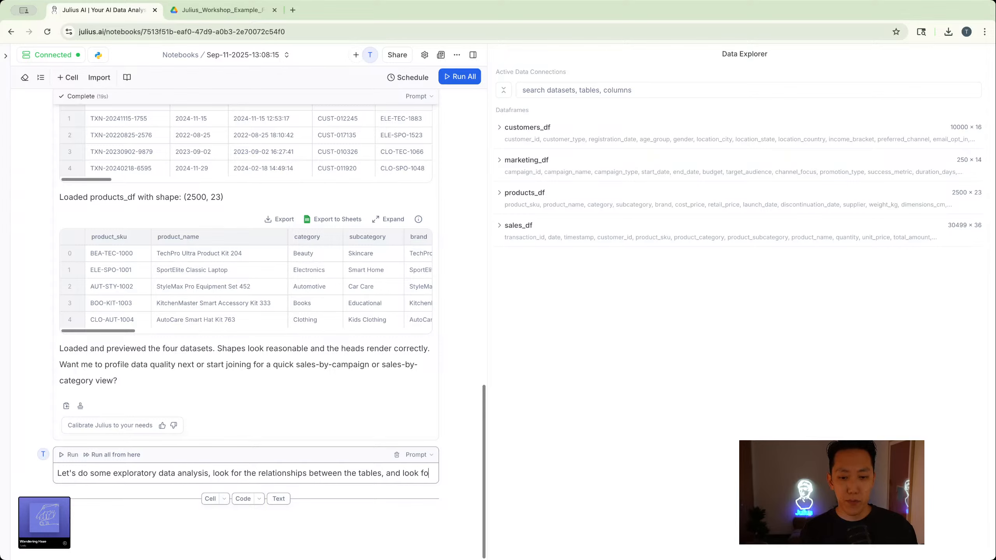
{"action": "type", "text": "r any interesting insights"}
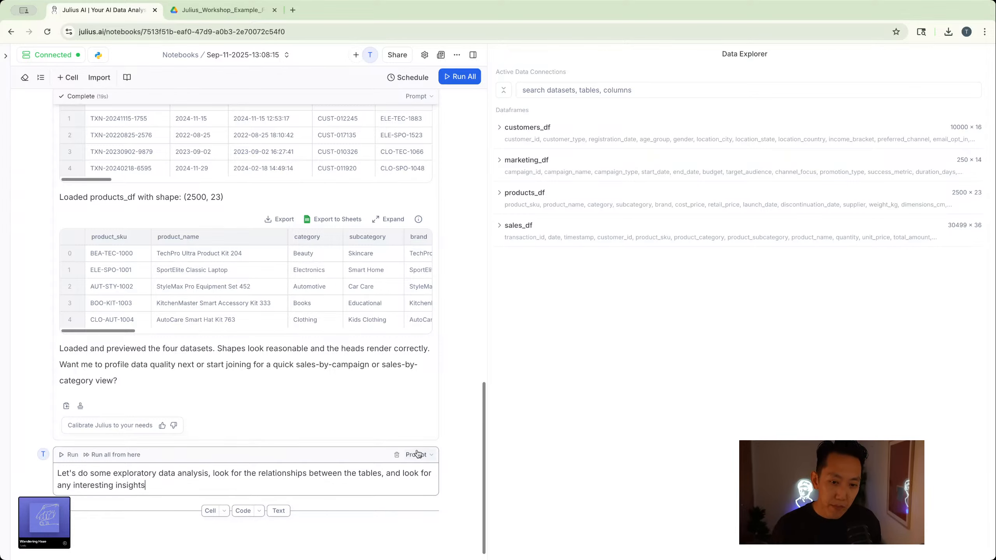
{"action": "left_click", "coordinate": [66, 456]}
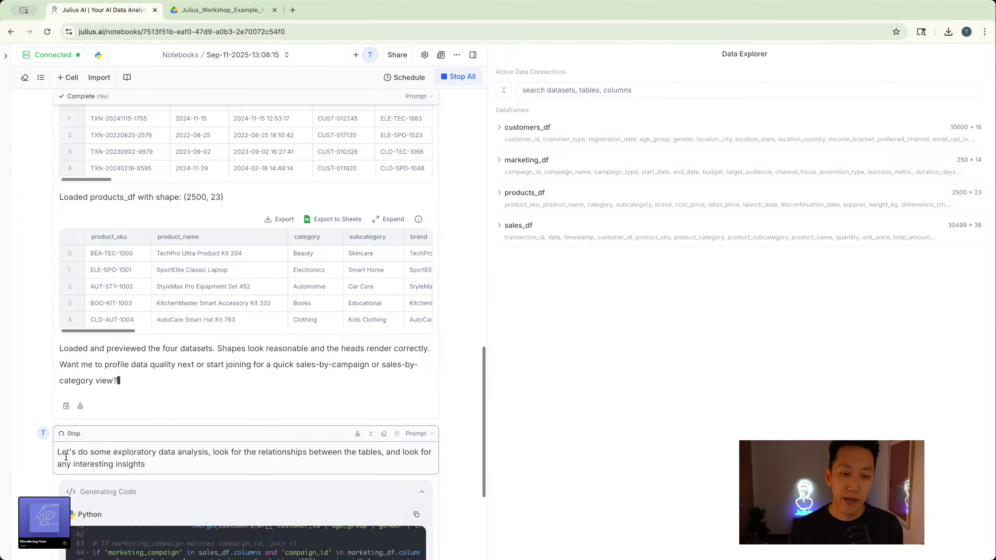
- Review the exploratory analysis output from the column lists and join coverage through the revenue charts to the CLV versus order amount plot
{"action": "scroll", "coordinate": [187, 463], "scroll_direction": "down", "scroll_amount": 5}
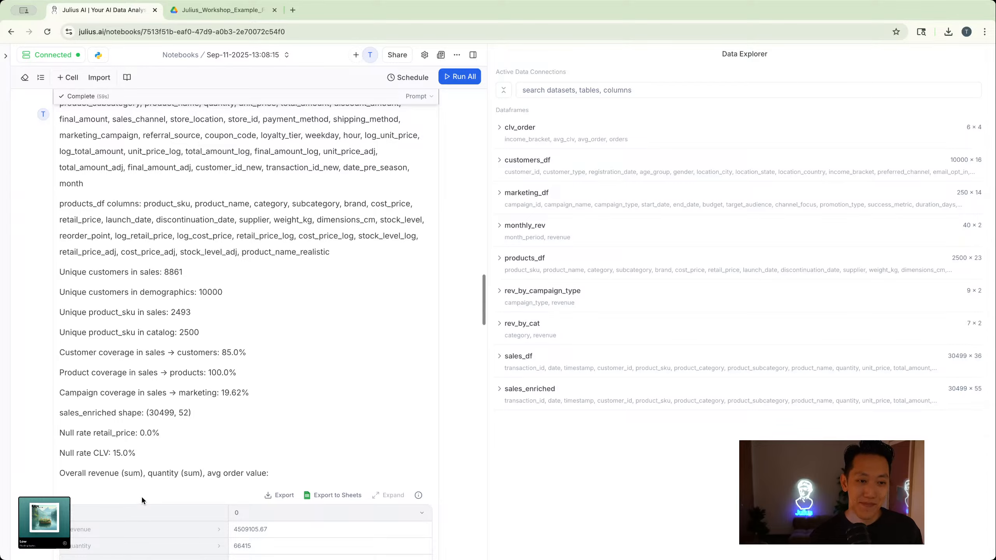
{"action": "scroll", "coordinate": [141, 496], "scroll_direction": "up", "scroll_amount": 3}
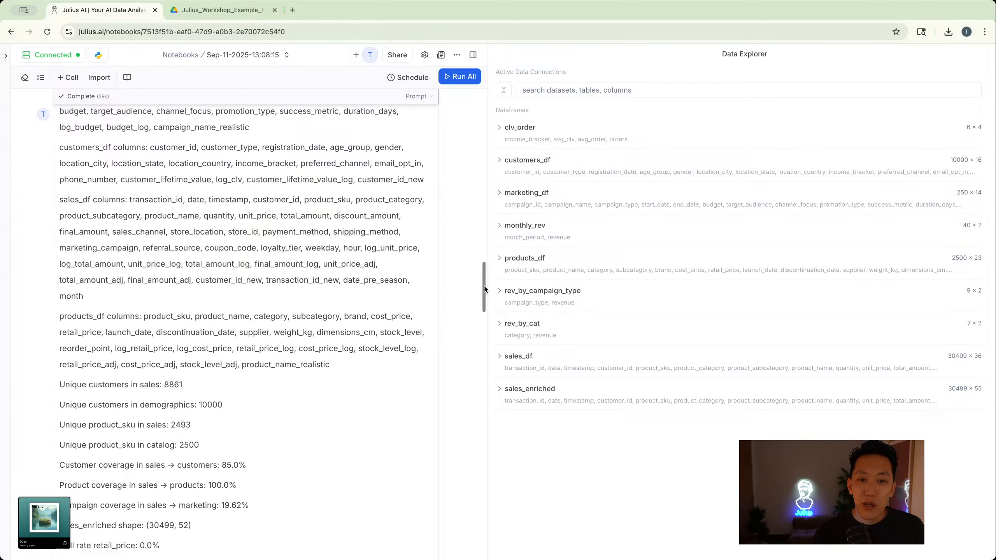
{"action": "left_click_drag", "start_coordinate": [485, 289], "coordinate": [463, 284]}
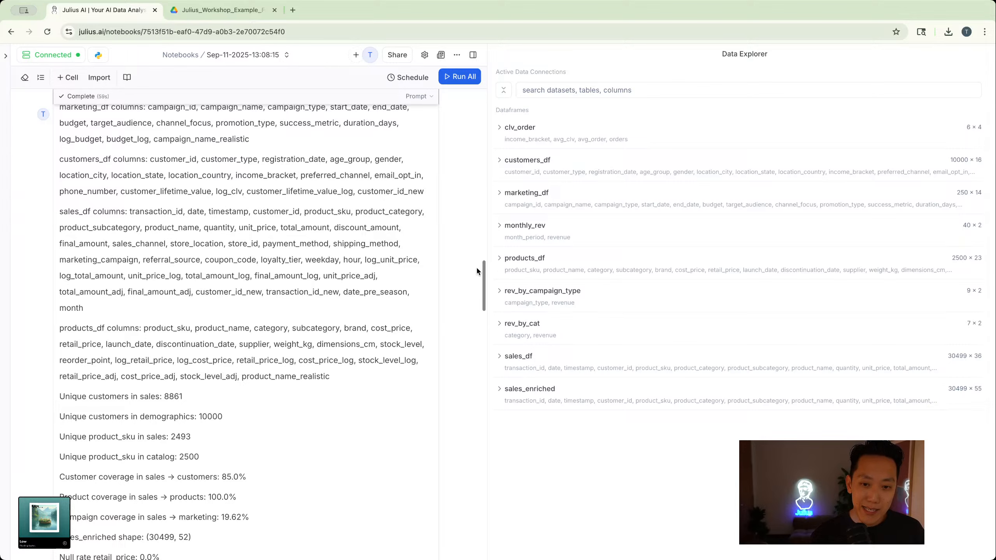
{"action": "left_click_drag", "start_coordinate": [483, 271], "coordinate": [483, 291]}
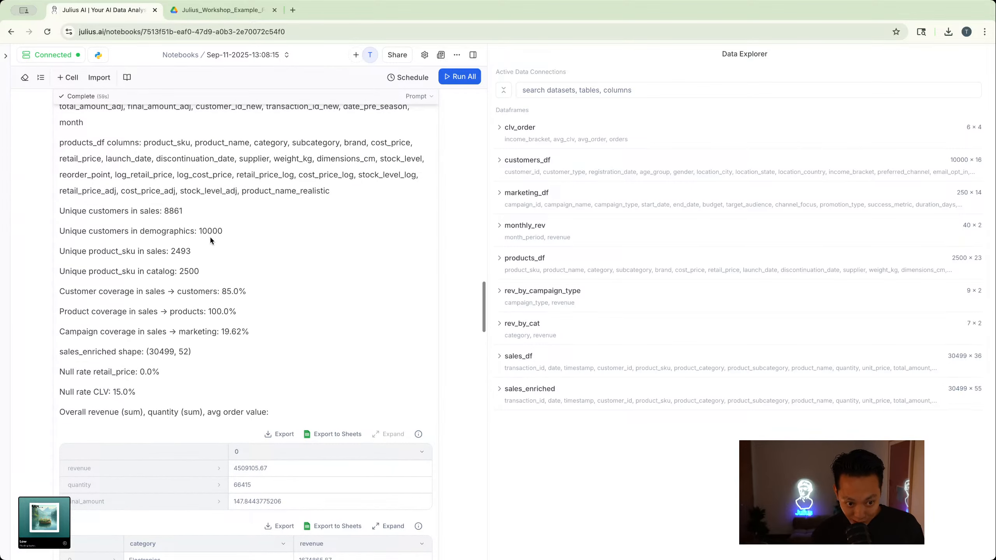
{"action": "left_click_drag", "start_coordinate": [479, 283], "coordinate": [481, 341]}
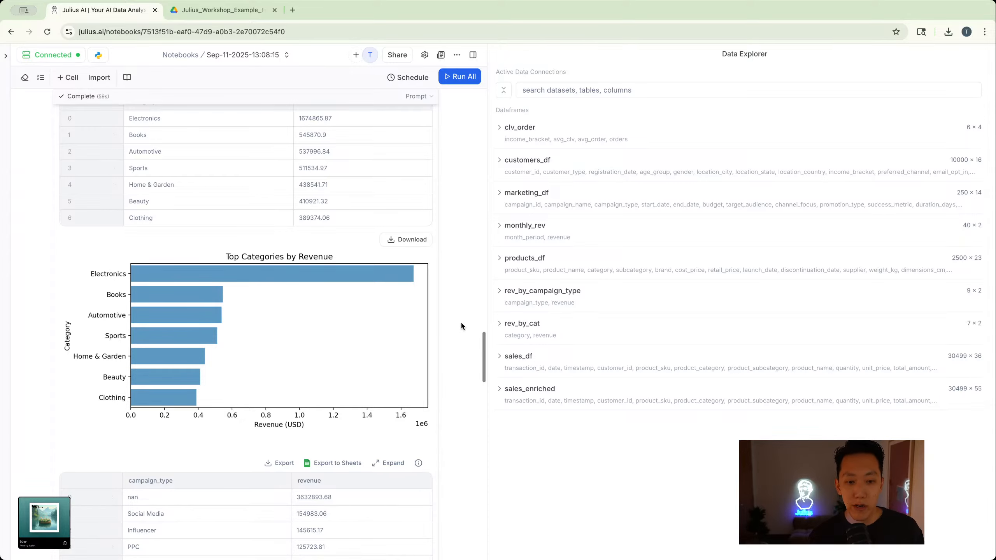
{"action": "left_click_drag", "start_coordinate": [483, 340], "coordinate": [483, 389]}
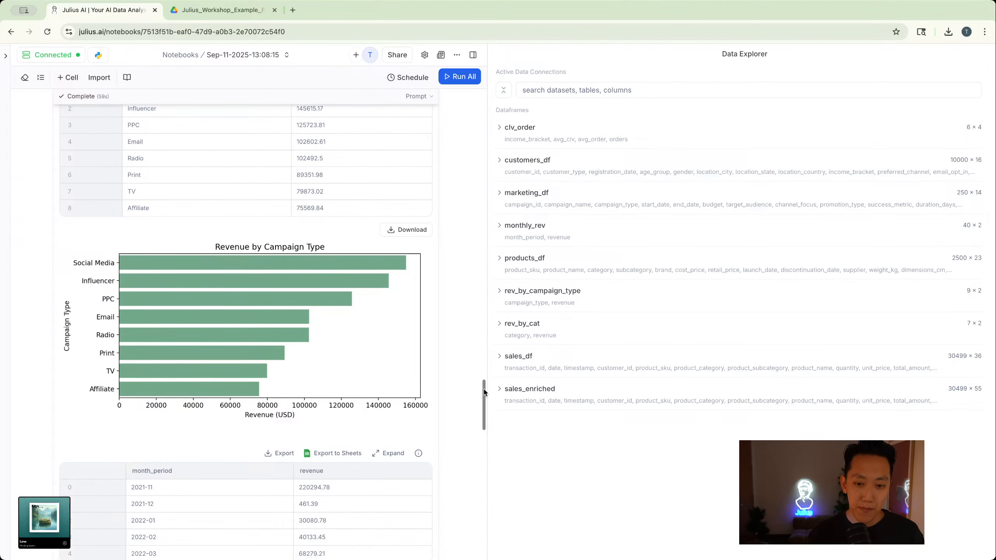
{"action": "left_click_drag", "start_coordinate": [485, 393], "coordinate": [479, 433]}
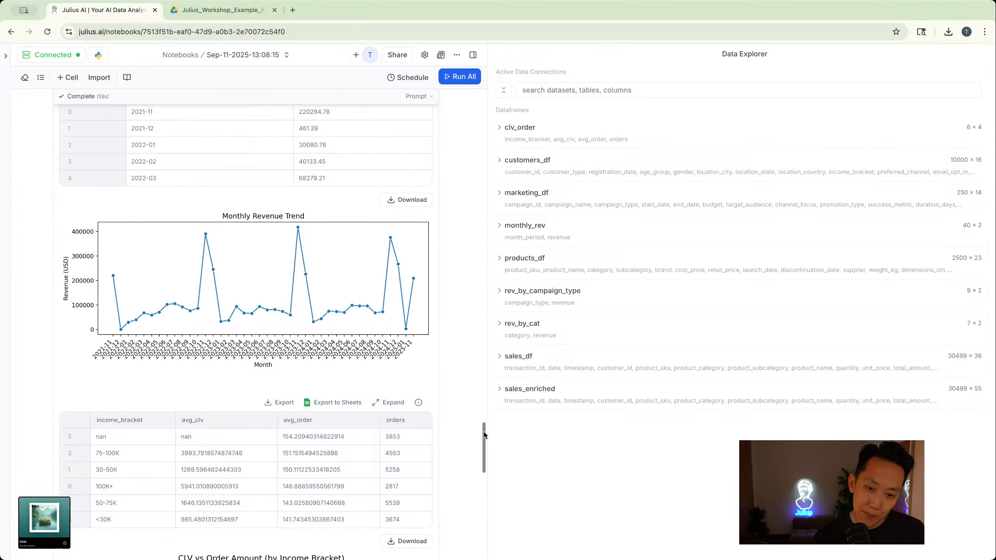
{"action": "left_click_drag", "start_coordinate": [485, 436], "coordinate": [485, 444]}
{"action": "scroll", "coordinate": [262, 273], "scroll_direction": "down", "scroll_amount": 6}
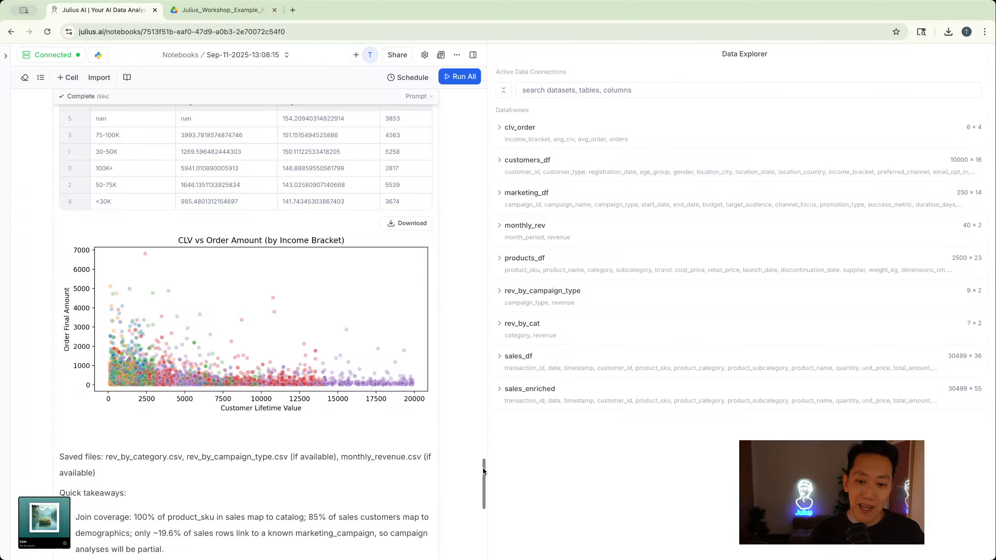
- Read the quick takeaways, examining the points on product_sku join coverage, campaign linkage, and category and campaign revenue
{"action": "left_click_drag", "start_coordinate": [485, 472], "coordinate": [484, 503]}
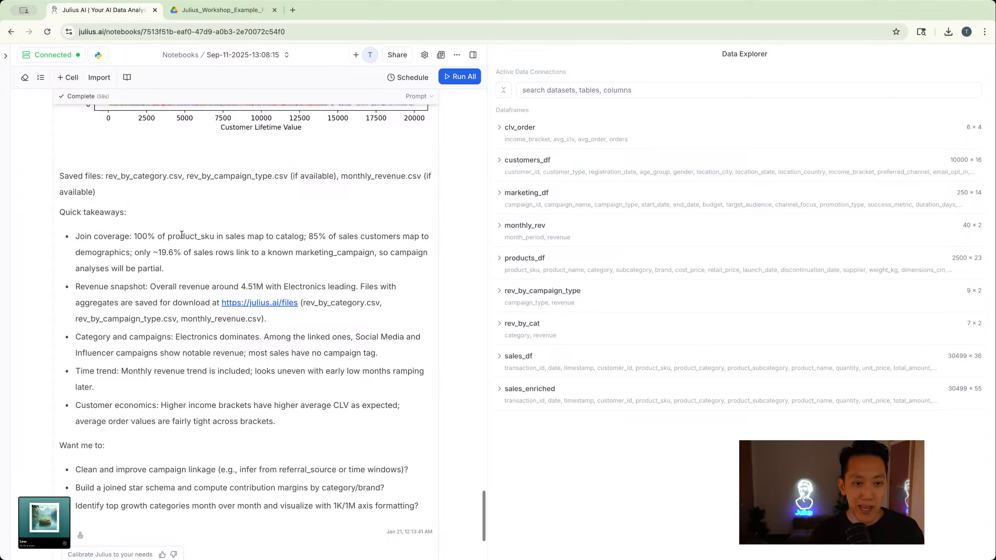
{"action": "left_click_drag", "start_coordinate": [218, 234], "coordinate": [171, 237]}
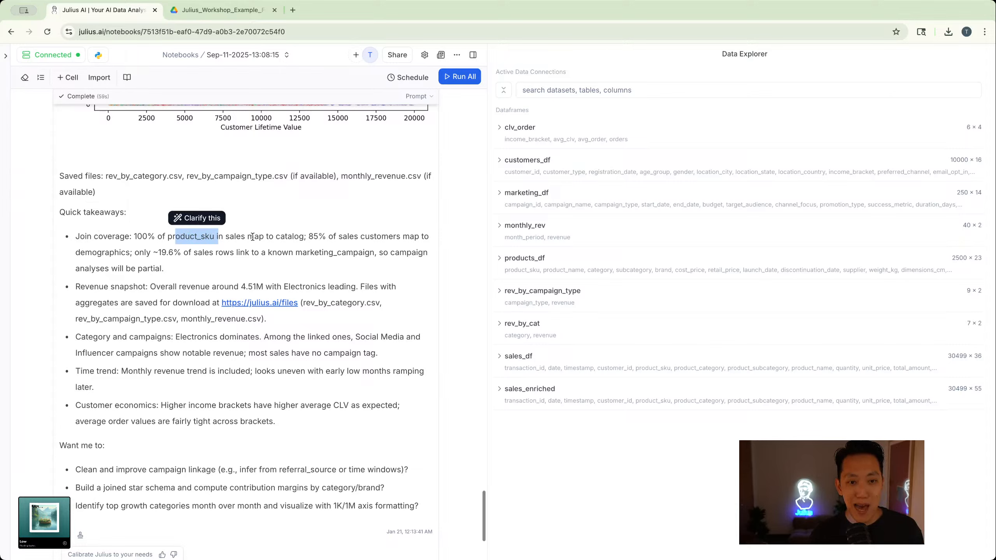
{"action": "left_click_drag", "start_coordinate": [254, 237], "coordinate": [301, 237]}
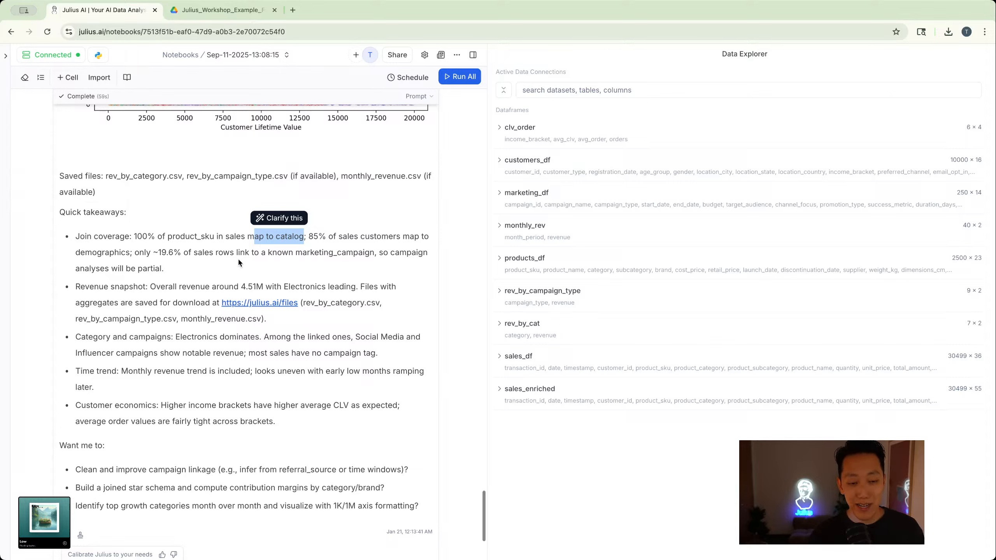
{"action": "left_click", "coordinate": [372, 250]}
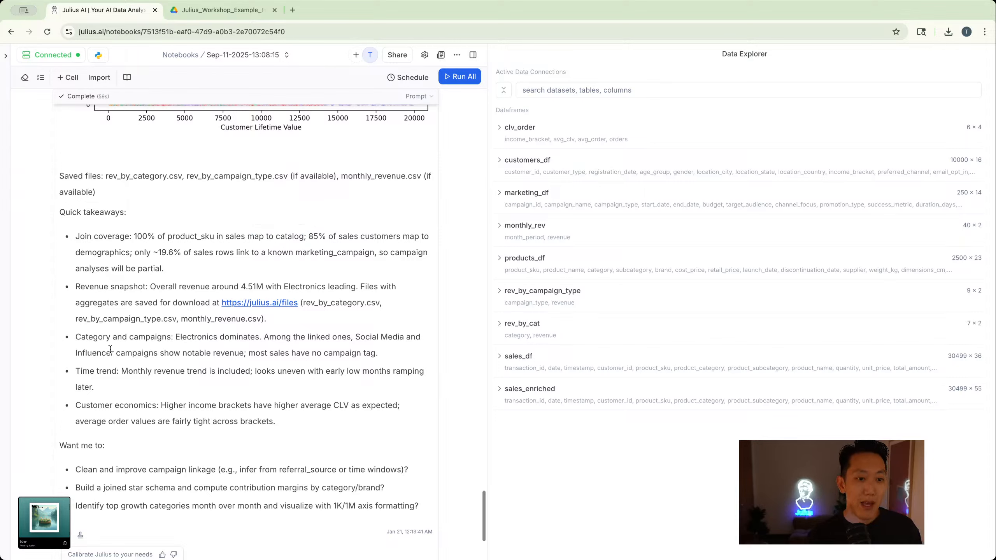
{"action": "left_click_drag", "start_coordinate": [173, 337], "coordinate": [266, 349]}
{"action": "left_click", "coordinate": [265, 339]}
{"action": "double_click", "coordinate": [265, 349]}
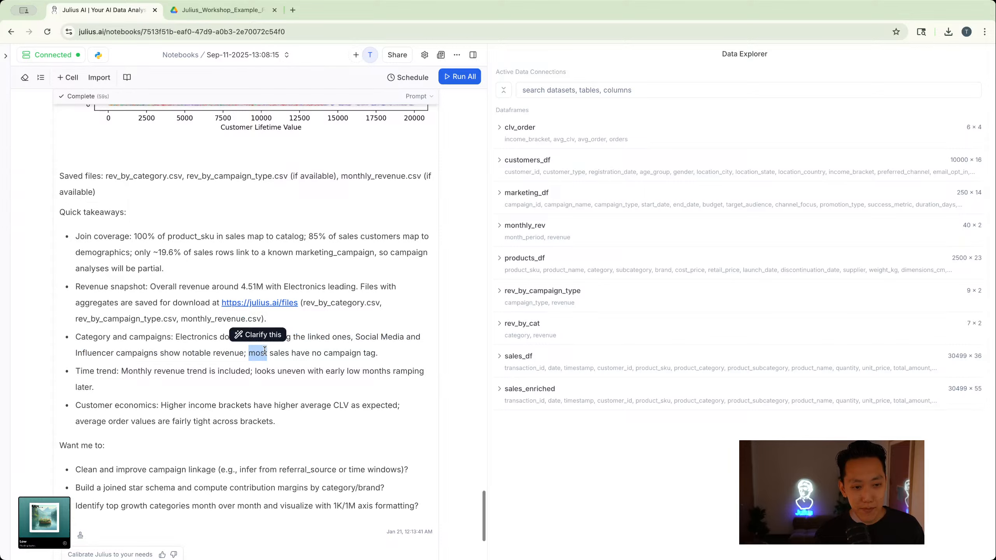
{"action": "left_click", "coordinate": [191, 394]}
{"action": "scroll", "coordinate": [82, 327], "scroll_direction": "down", "scroll_amount": 4}
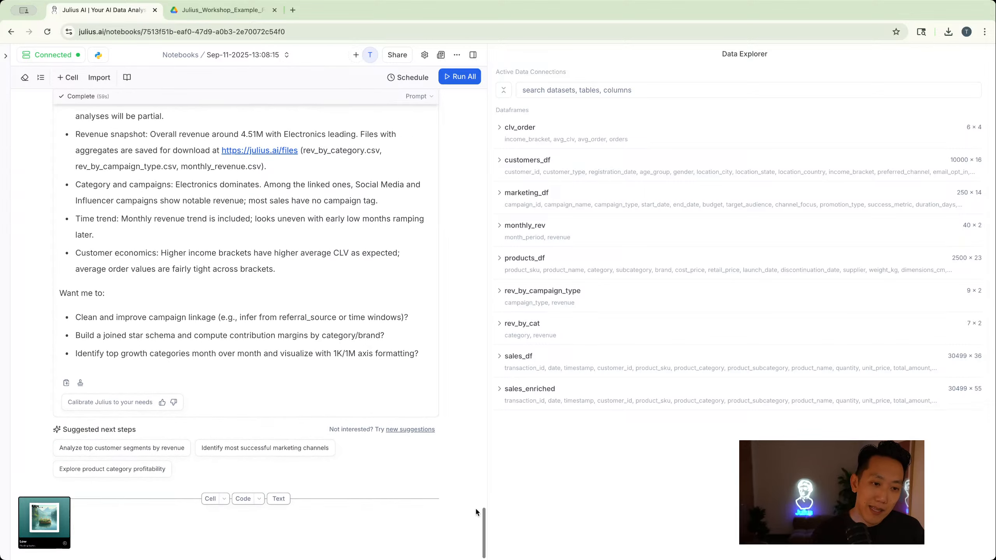
- Examine the proposed follow-ups on campaign linkage, a joined star schema with contribution margins, and month-over-month growth categories
{"action": "left_click_drag", "start_coordinate": [59, 294], "coordinate": [142, 305]}
{"action": "left_click", "coordinate": [143, 304]}
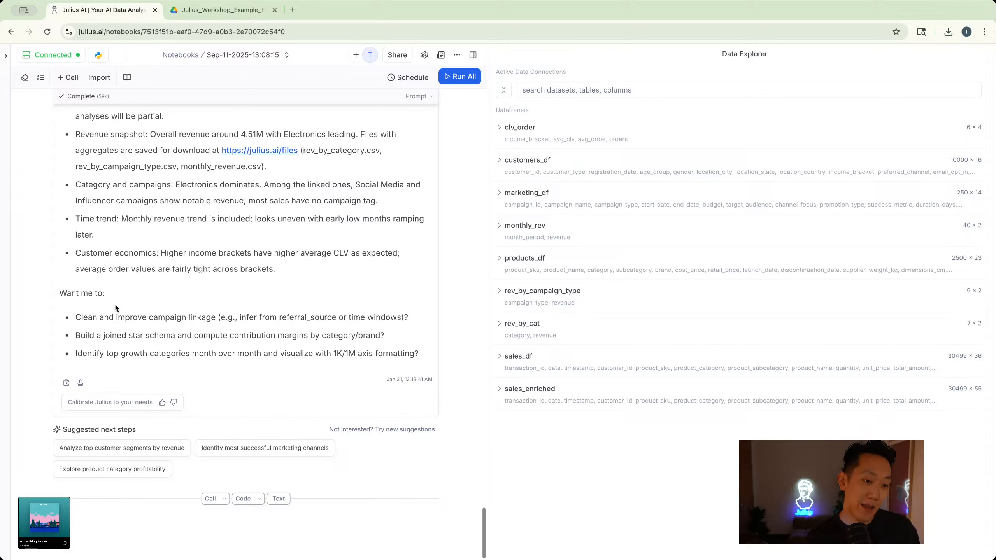
{"action": "left_click_drag", "start_coordinate": [84, 316], "coordinate": [123, 319]}
{"action": "left_click", "coordinate": [98, 315]}
{"action": "left_click", "coordinate": [124, 320]}
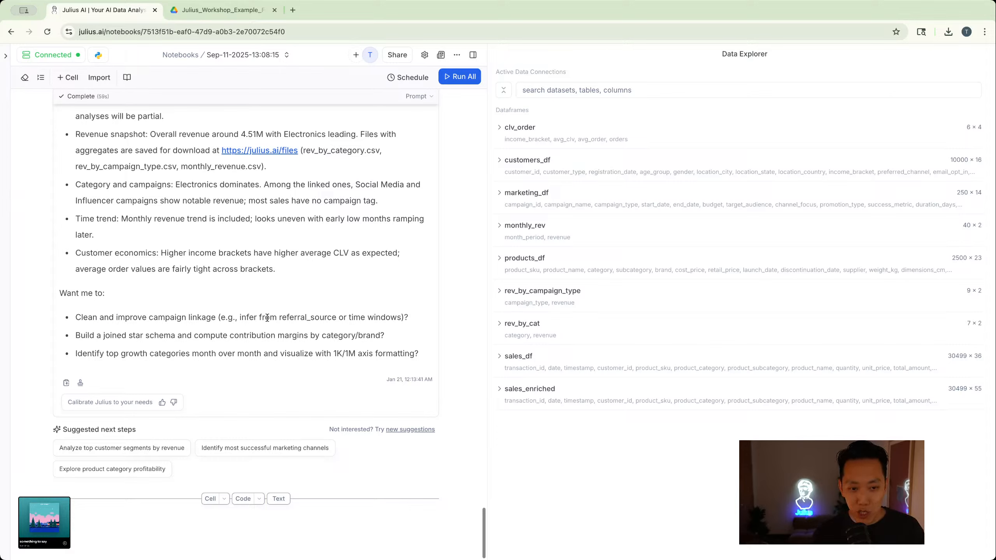
{"action": "left_click_drag", "start_coordinate": [369, 336], "coordinate": [176, 317]}
{"action": "left_click", "coordinate": [173, 332]}
{"action": "double_click", "coordinate": [170, 334]}
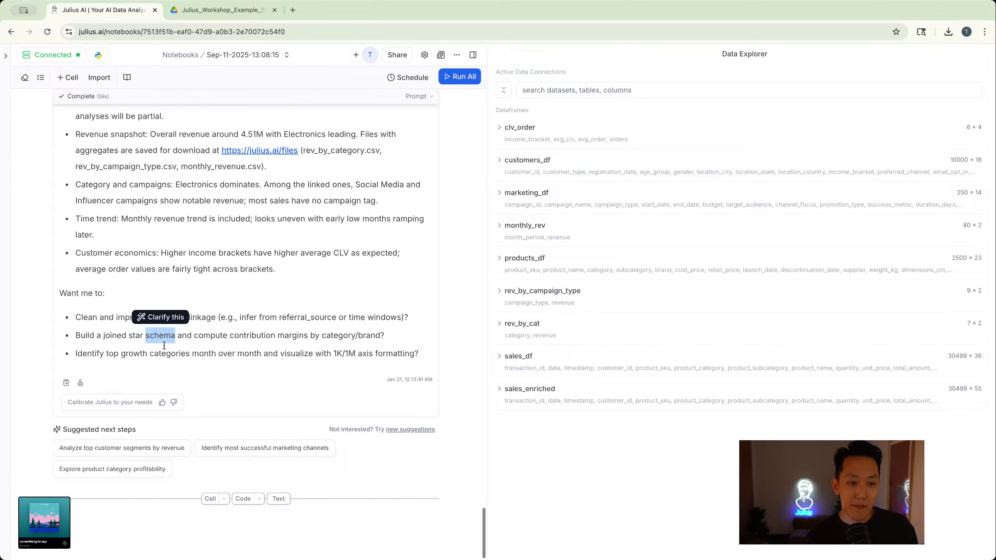
{"action": "left_click_drag", "start_coordinate": [105, 354], "coordinate": [344, 354]}
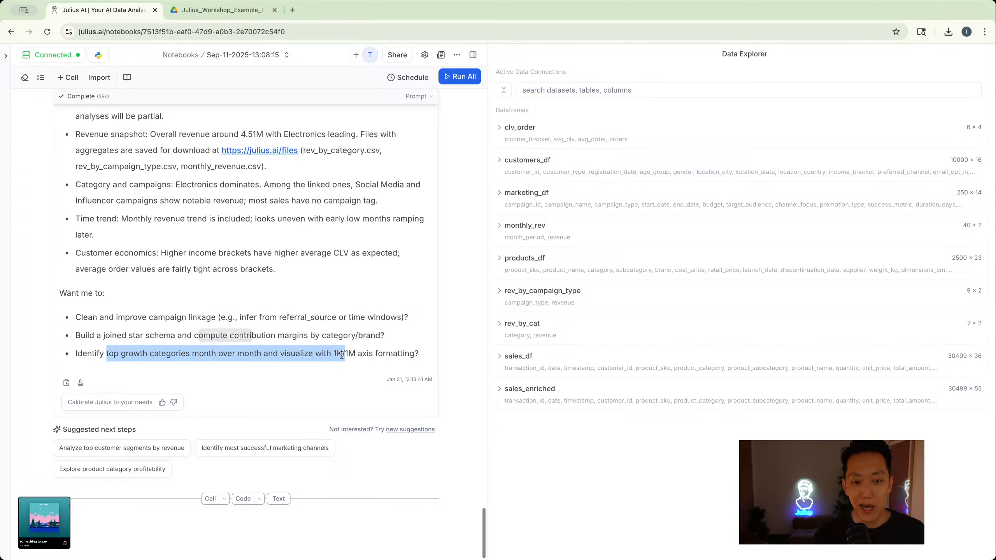
{"action": "double_click", "coordinate": [343, 354]}
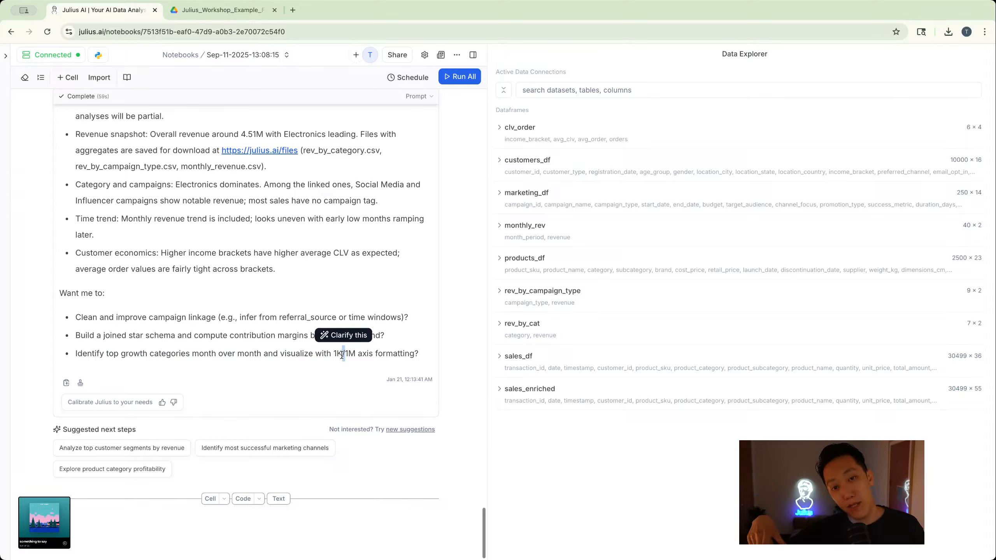
- Add a new prompt cell and run "Can you make a really cool visualization that shows the top selling products by demographic?"
{"action": "left_click", "coordinate": [209, 500]}
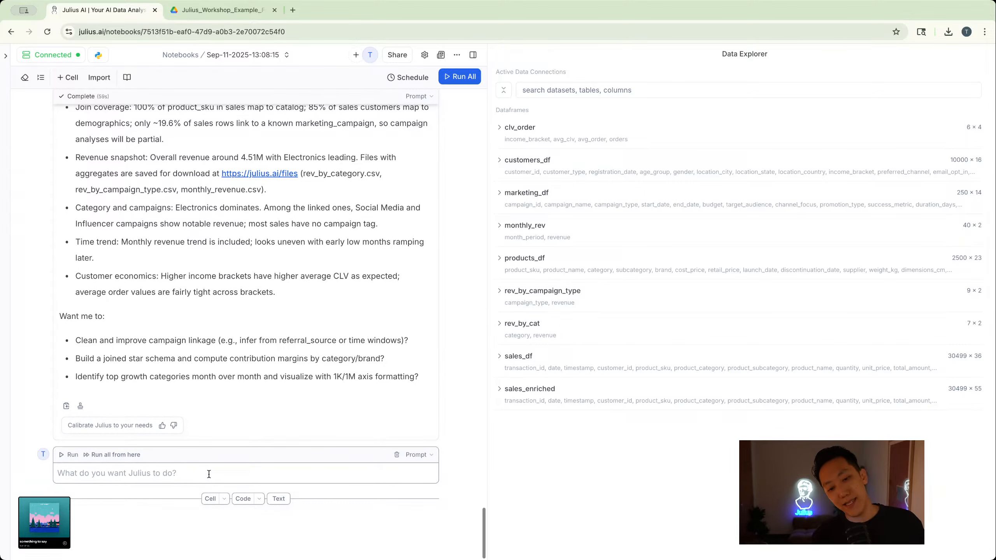
{"action": "type", "text": "Can you make a re"}
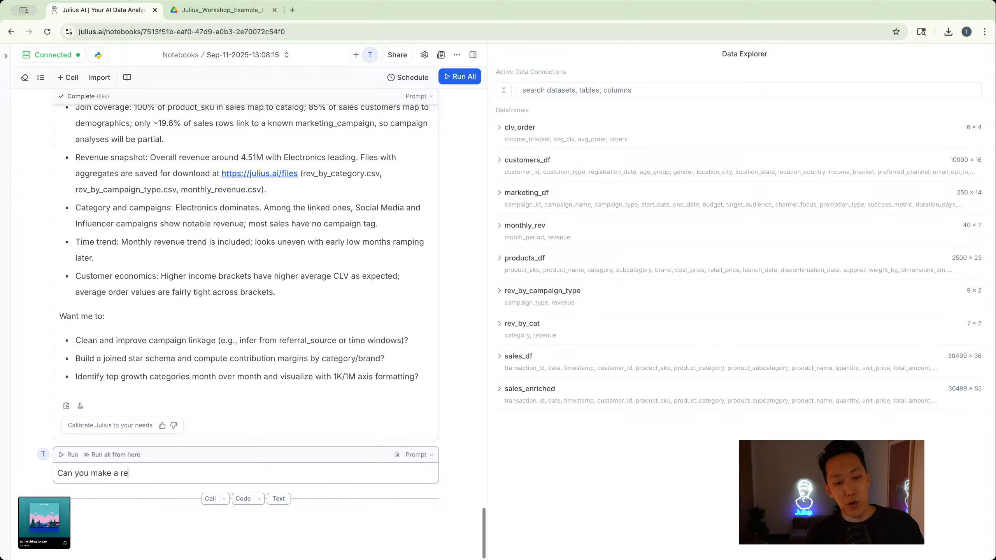
{"action": "type", "text": "ally cool visualiza"}
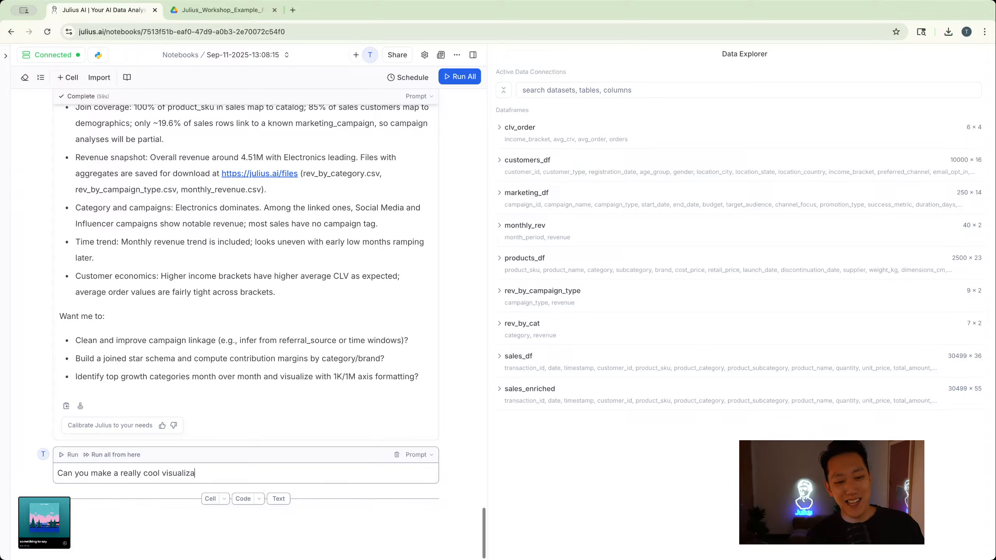
{"action": "type", "text": "tion that shows t"}
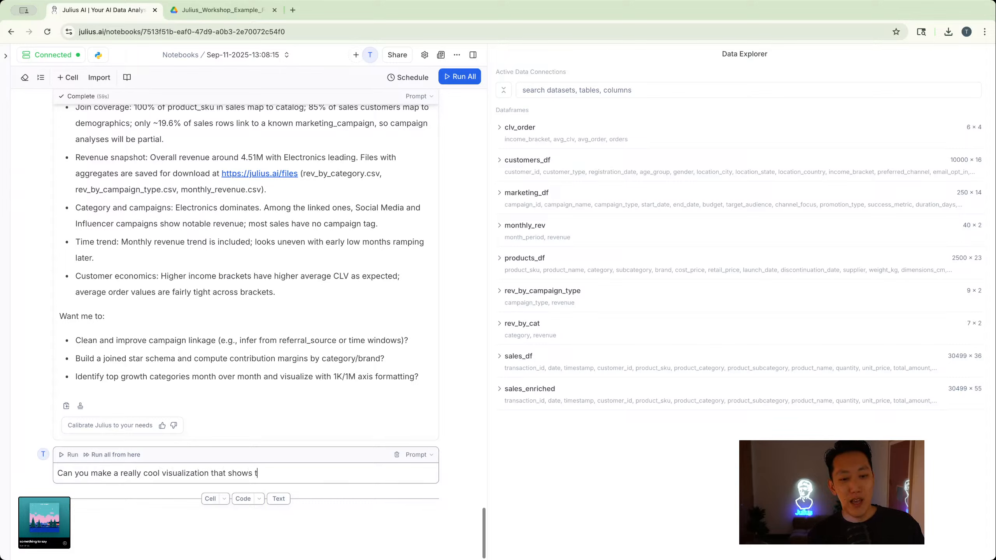
{"action": "type", "text": "he top selling products by d"}
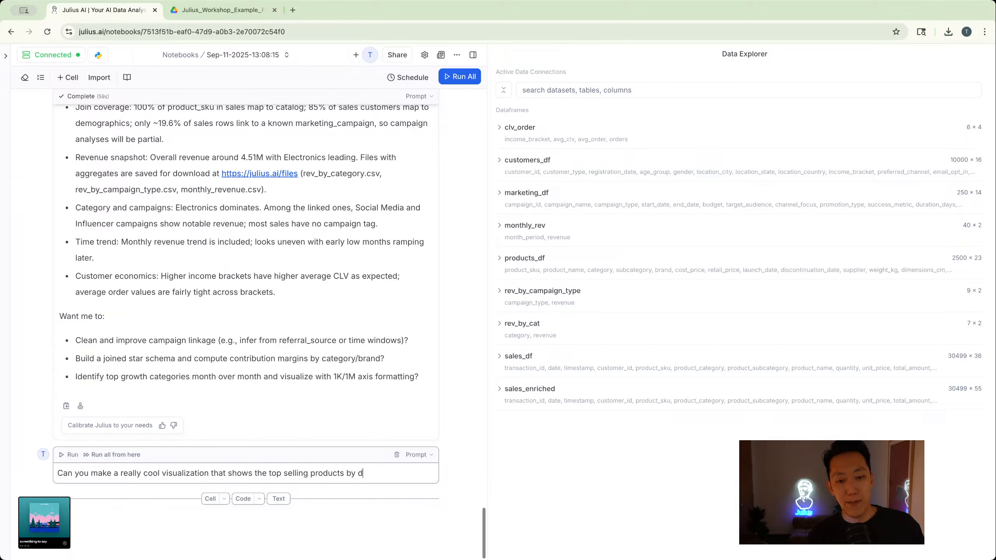
{"action": "type", "text": "emographic?"}
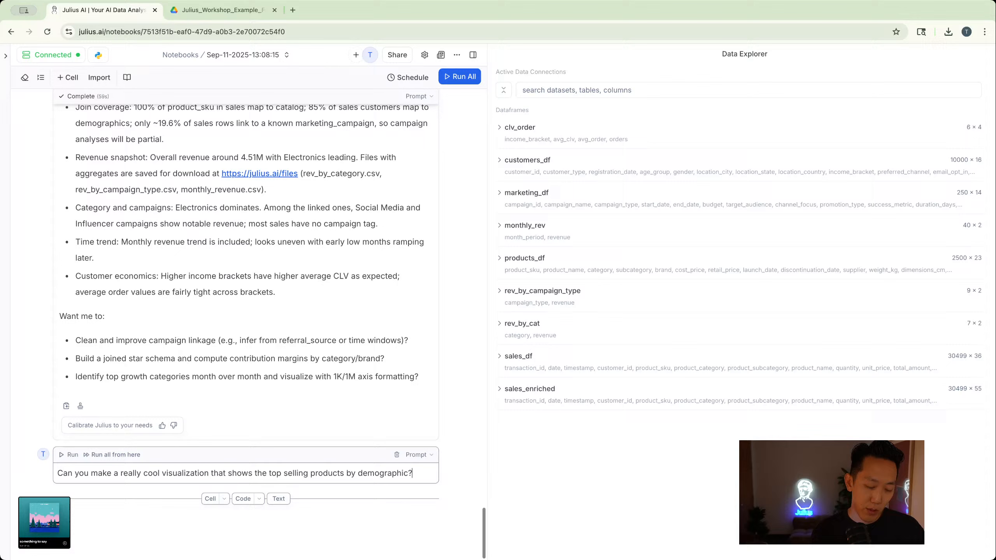
{"action": "key", "text": "Return"}
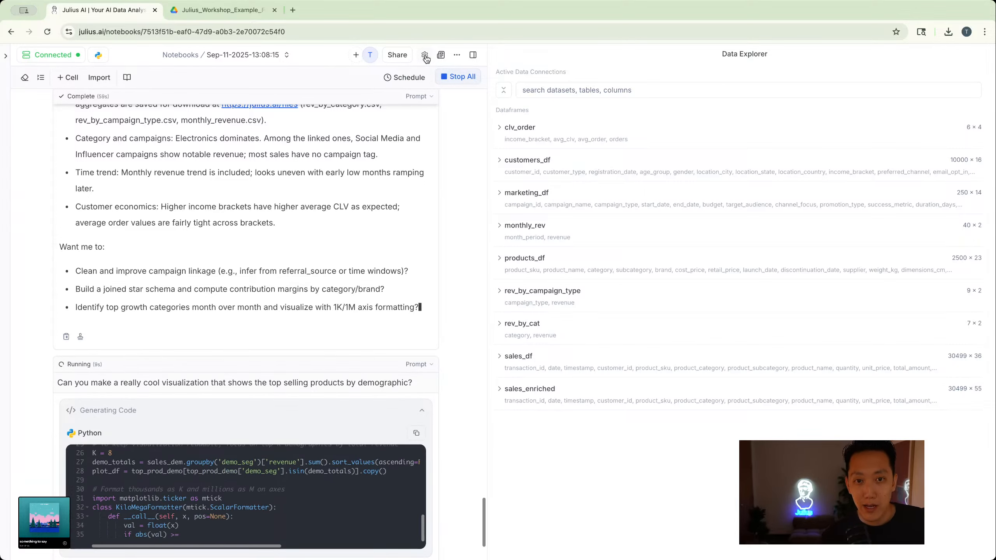
- Look through the full list of available AI models in the notebook's general settings, then close the settings without changing the model
{"action": "left_click", "coordinate": [425, 56]}
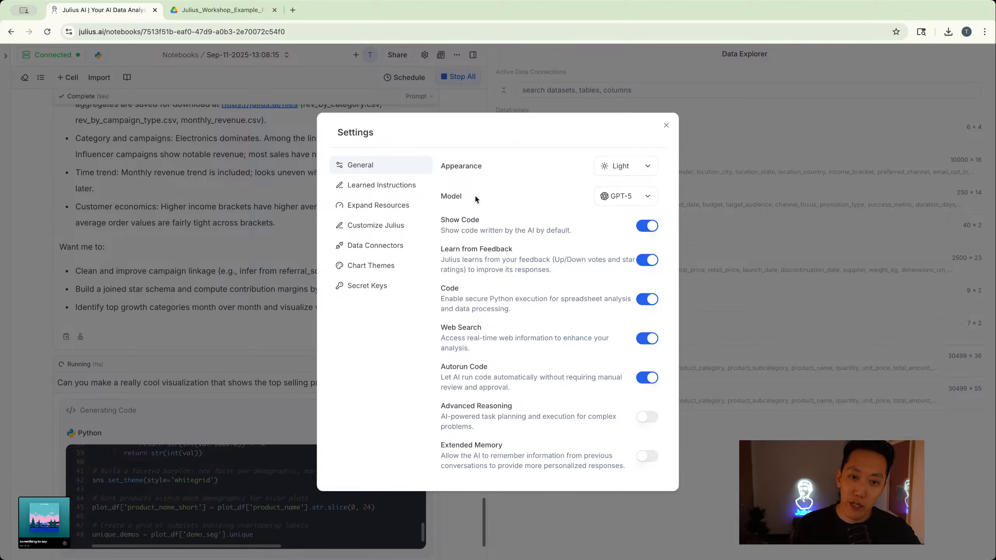
{"action": "left_click", "coordinate": [632, 201]}
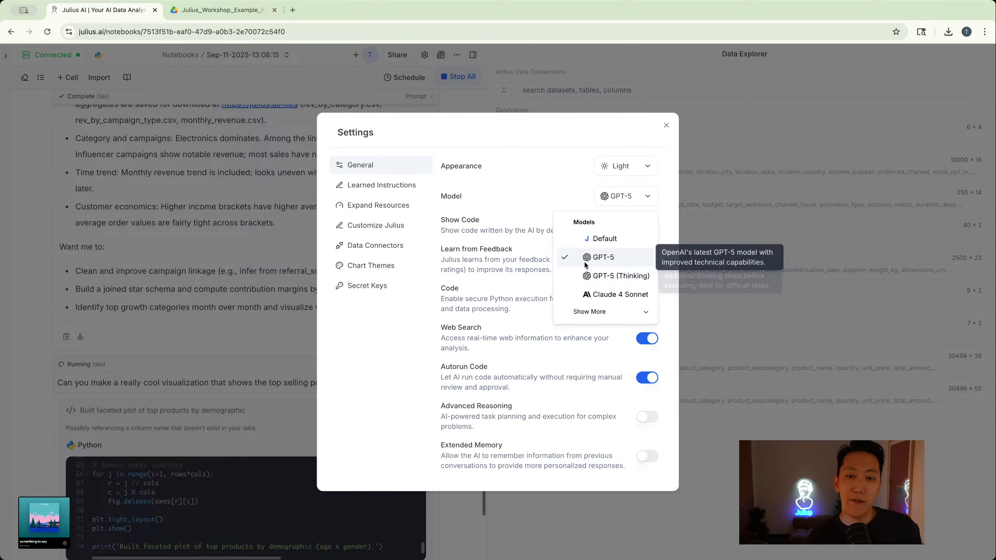
{"action": "left_click", "coordinate": [595, 311]}
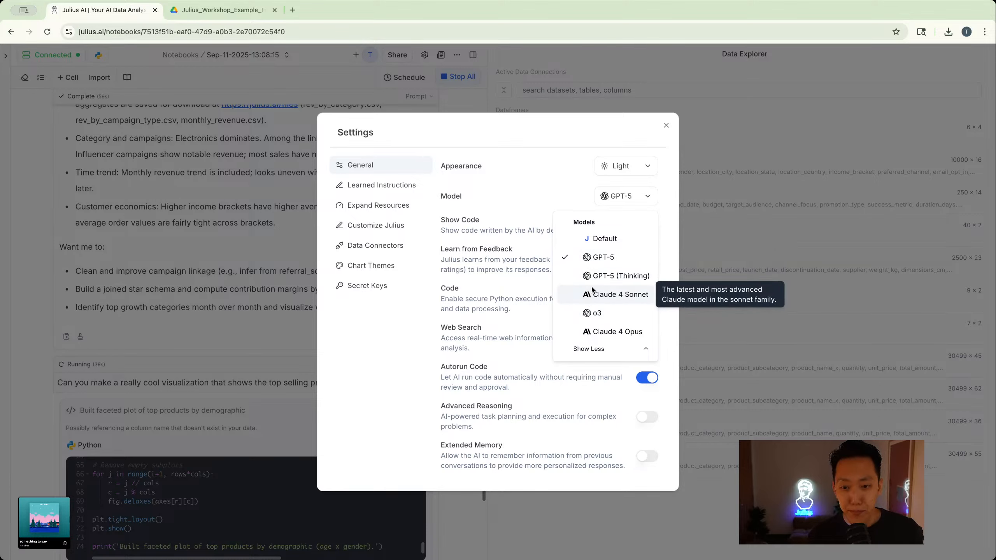
{"action": "left_click", "coordinate": [207, 316]}
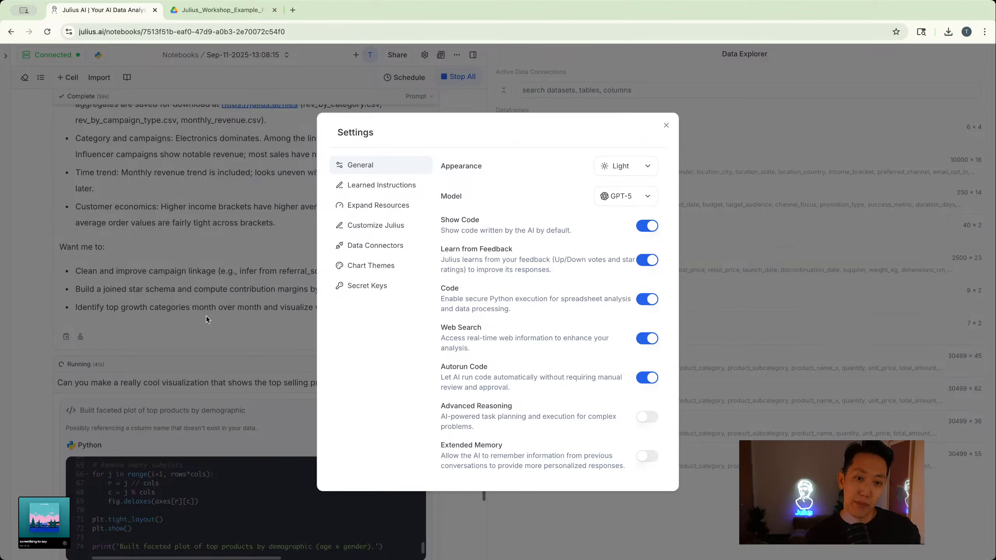
{"action": "left_click", "coordinate": [666, 126]}
- Expand the full error traceback under the first faceted plot attempt and read it down to the newly generated code
{"action": "scroll", "coordinate": [445, 320], "scroll_direction": "down", "scroll_amount": 4}
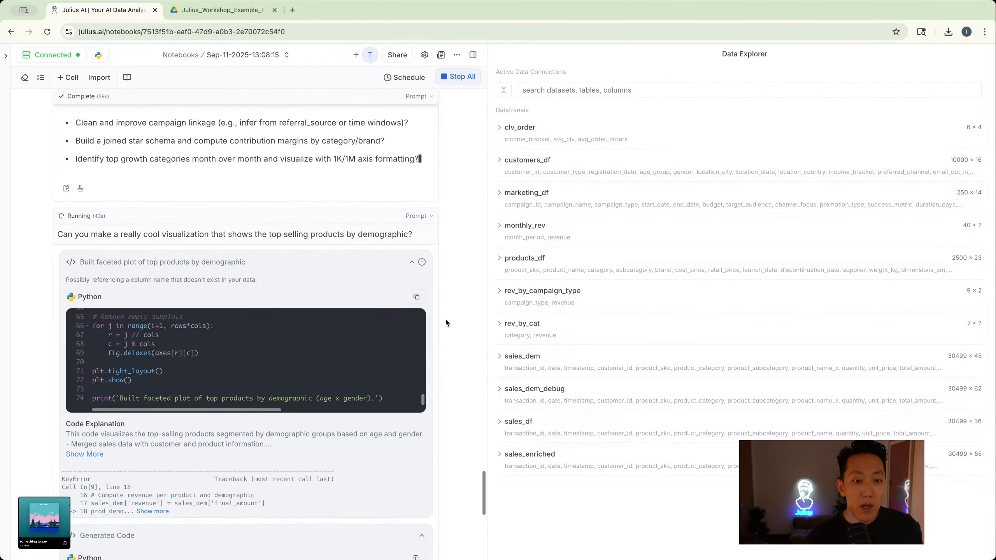
{"action": "scroll", "coordinate": [446, 322], "scroll_direction": "down", "scroll_amount": 3}
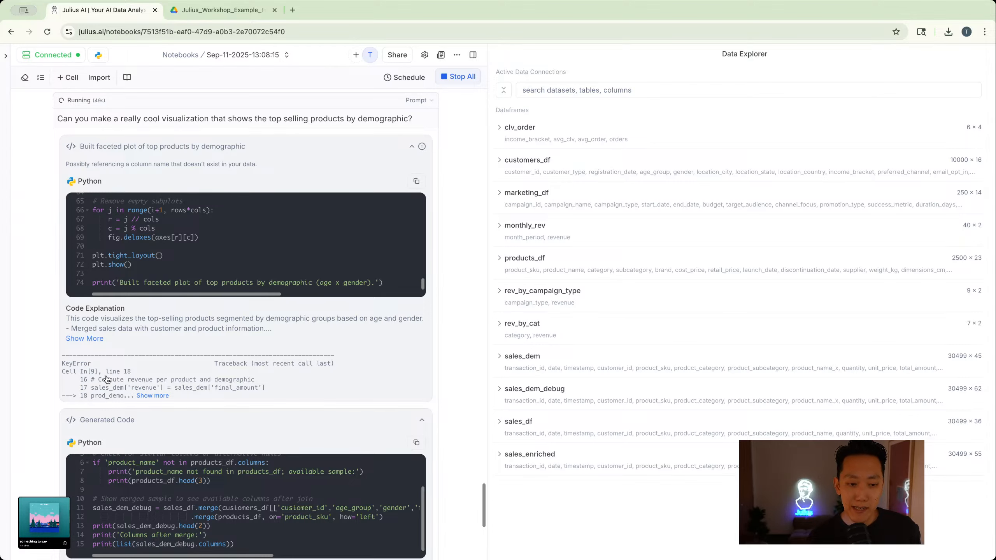
{"action": "left_click", "coordinate": [159, 395]}
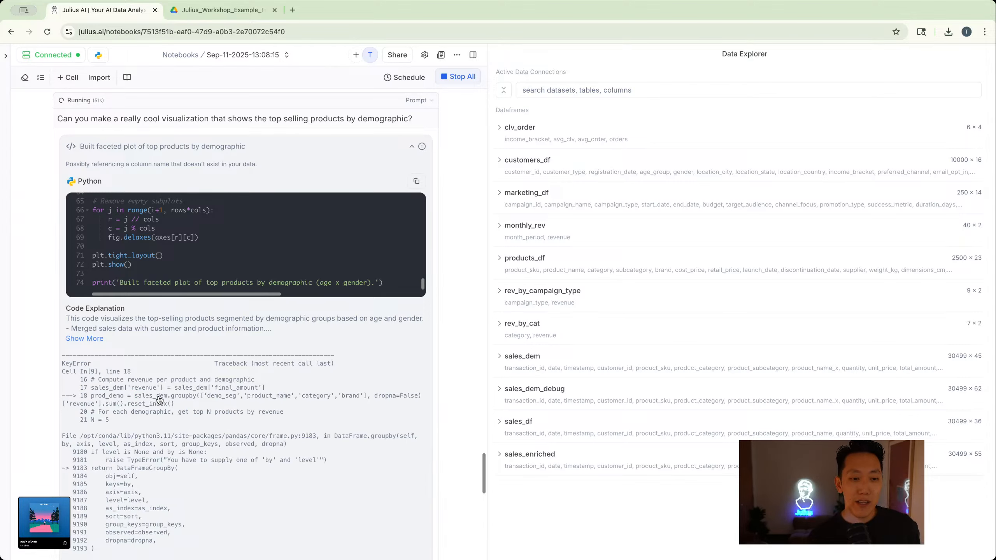
{"action": "scroll", "coordinate": [160, 401], "scroll_direction": "down", "scroll_amount": 1}
{"action": "scroll", "coordinate": [159, 399], "scroll_direction": "down", "scroll_amount": 1}
{"action": "scroll", "coordinate": [149, 399], "scroll_direction": "down", "scroll_amount": 1}
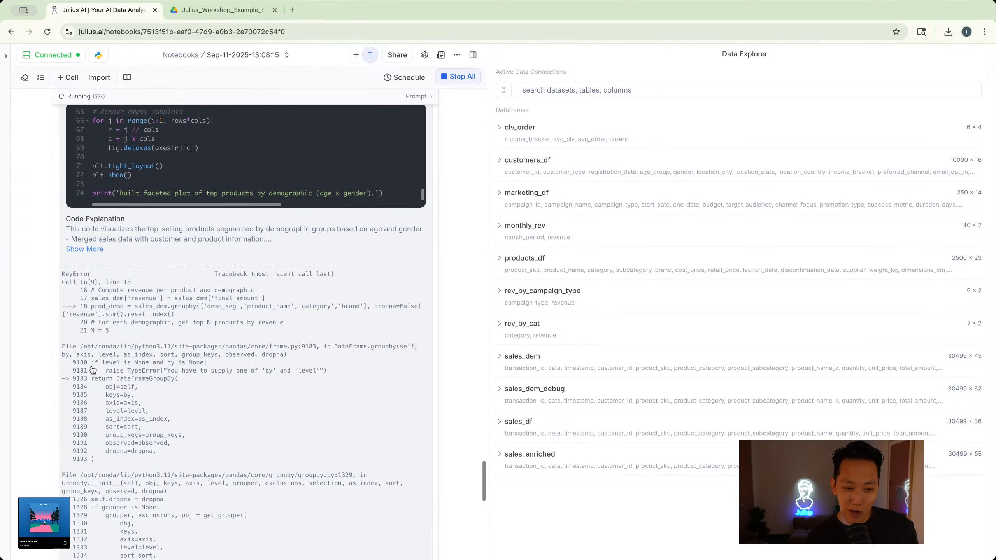
{"action": "scroll", "coordinate": [133, 393], "scroll_direction": "down", "scroll_amount": 6}
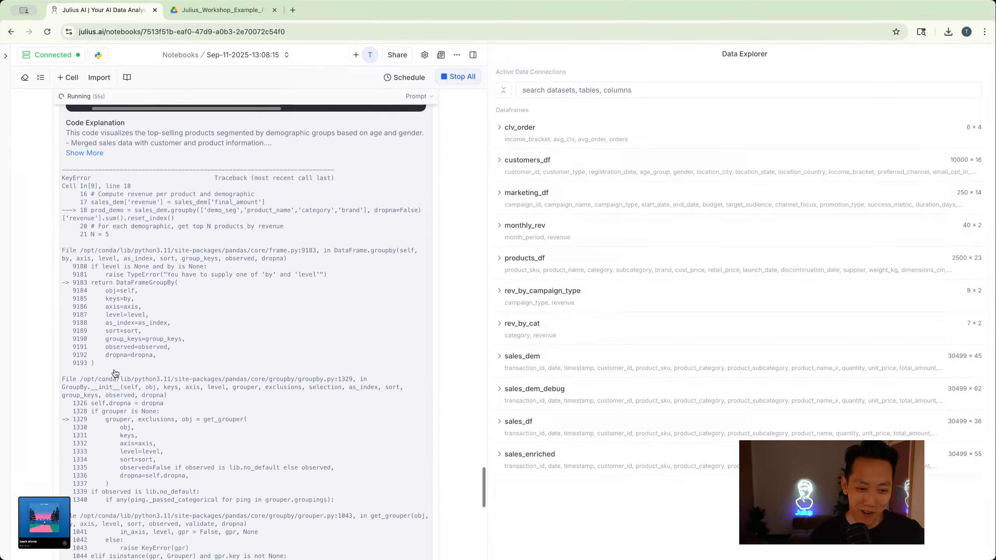
{"action": "scroll", "coordinate": [114, 373], "scroll_direction": "down", "scroll_amount": 5}
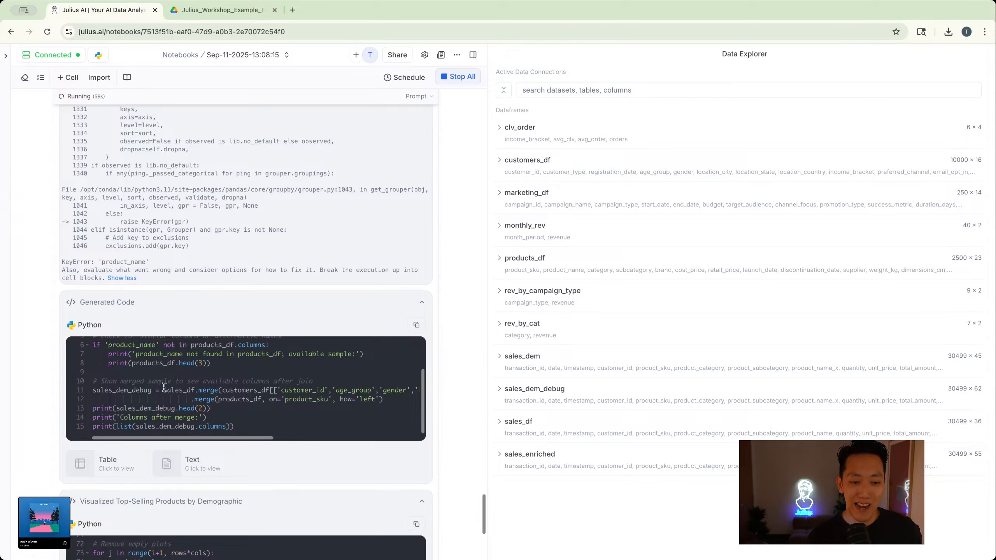
- Review the visualization code and examine the top 5 product revenue charts for each age and gender segment
{"action": "scroll", "coordinate": [164, 387], "scroll_direction": "down", "scroll_amount": 5}
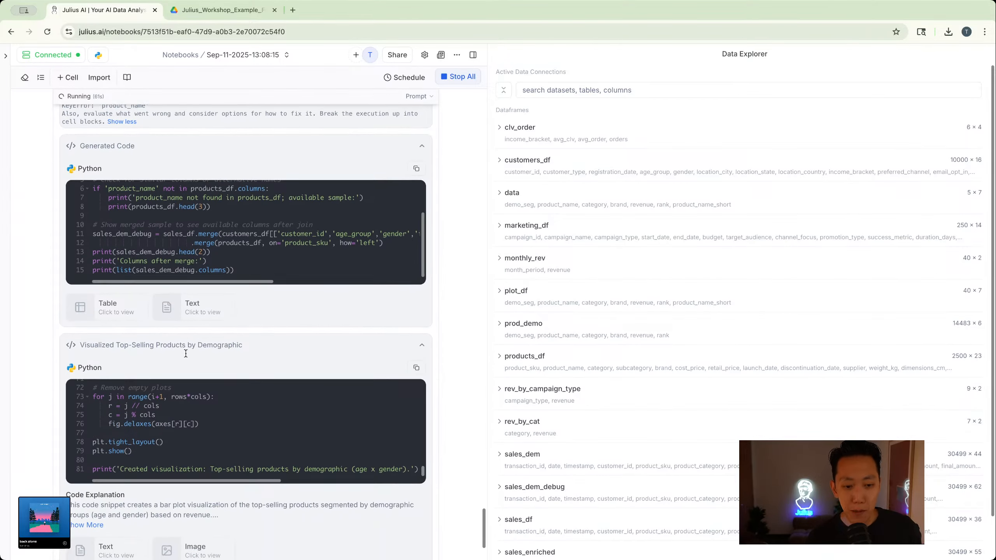
{"action": "scroll", "coordinate": [187, 356], "scroll_direction": "down", "scroll_amount": 4}
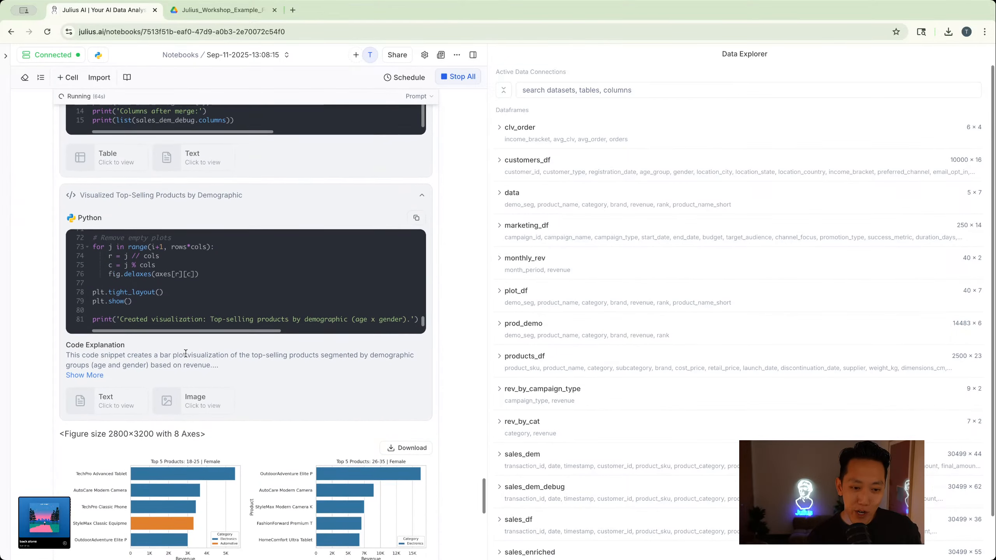
{"action": "scroll", "coordinate": [186, 353], "scroll_direction": "down", "scroll_amount": 3}
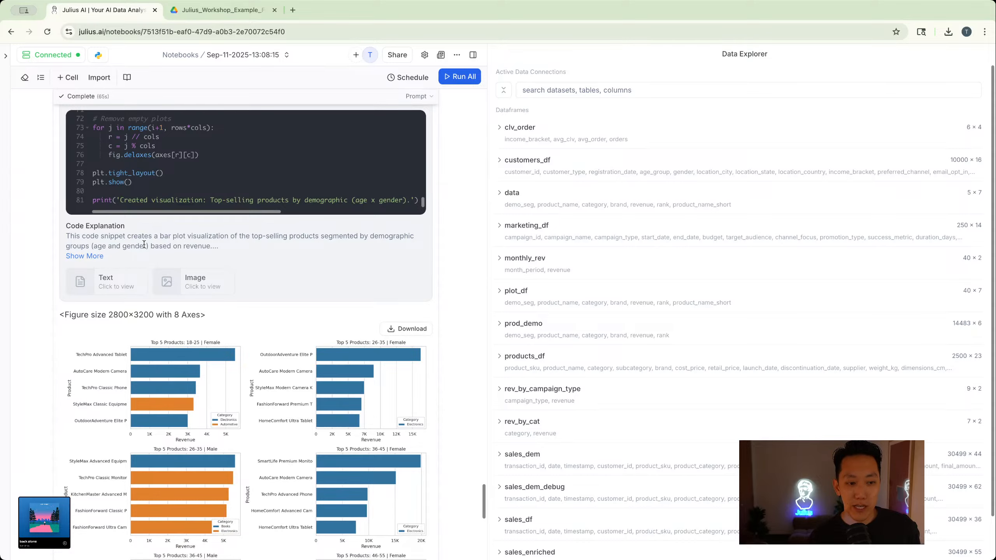
{"action": "scroll", "coordinate": [136, 230], "scroll_direction": "down", "scroll_amount": 6}
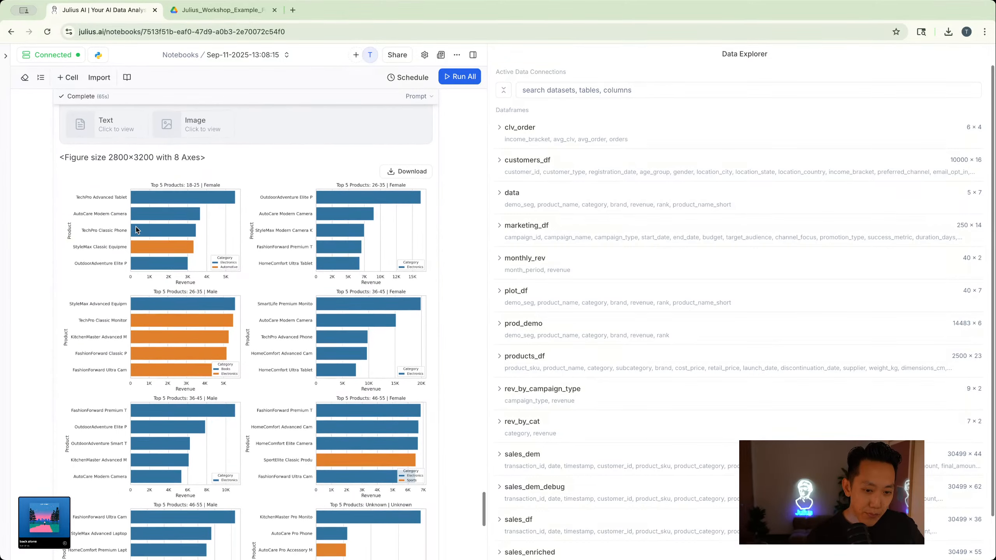
{"action": "scroll", "coordinate": [136, 230], "scroll_direction": "down", "scroll_amount": 1}
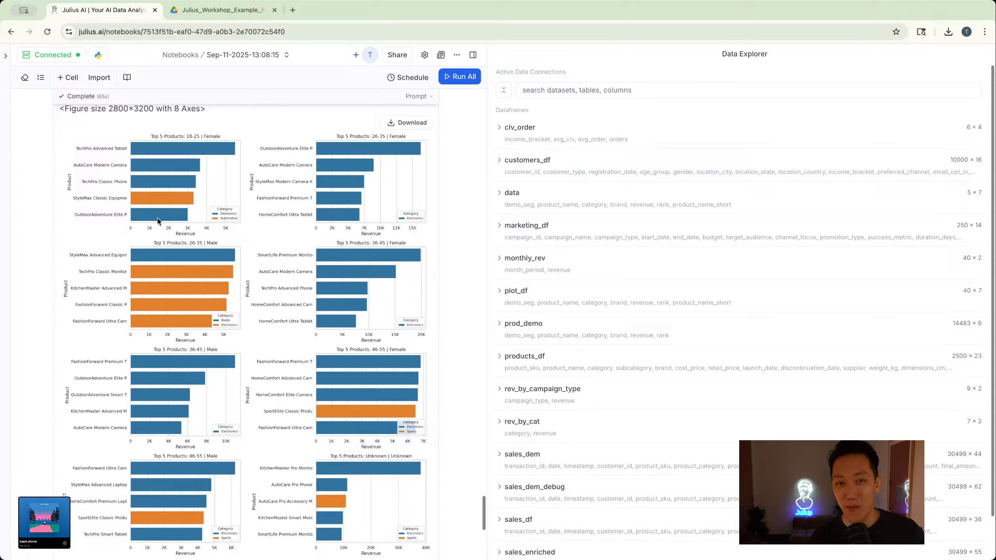
{"action": "scroll", "coordinate": [157, 221], "scroll_direction": "down", "scroll_amount": 2}
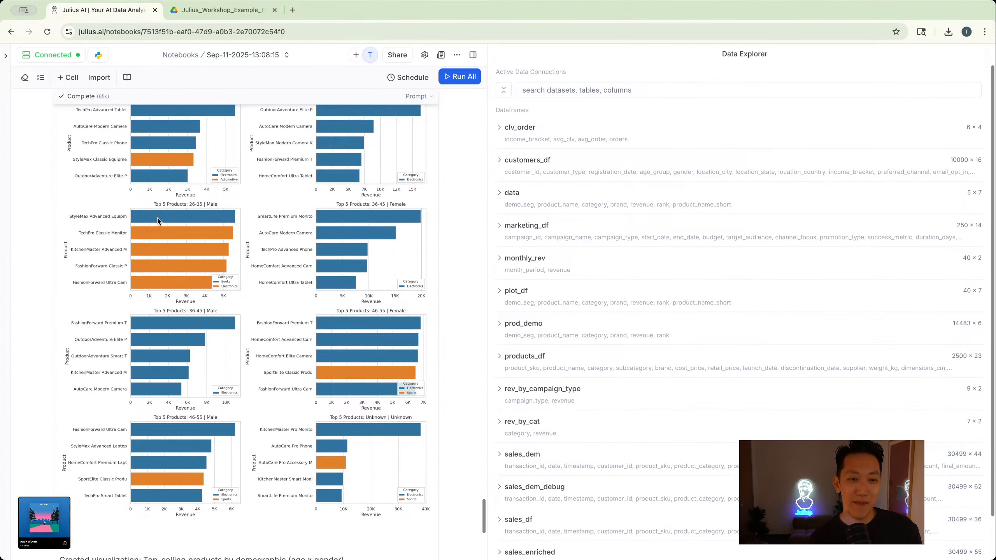
{"action": "scroll", "coordinate": [157, 221], "scroll_direction": "up", "scroll_amount": 1}
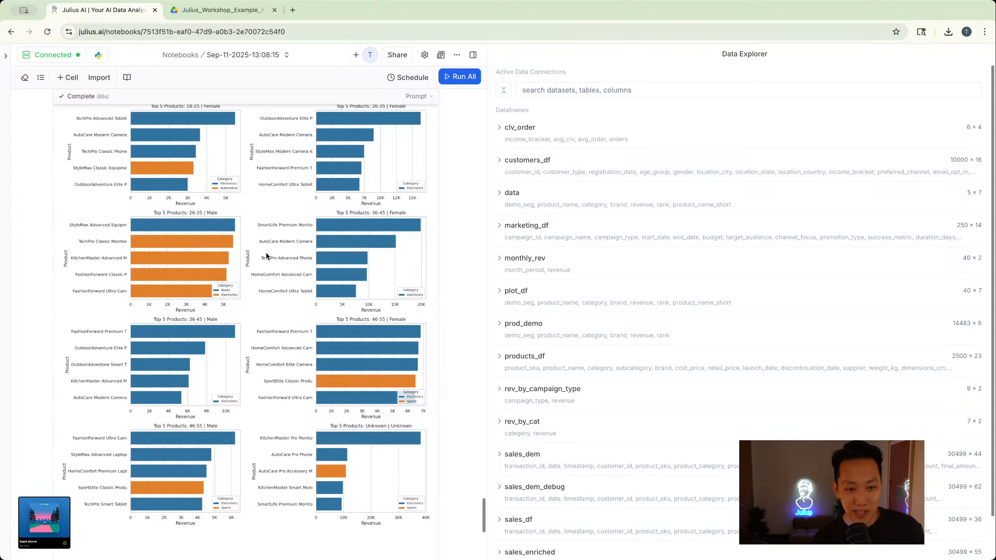
{"action": "scroll", "coordinate": [267, 255], "scroll_direction": "up", "scroll_amount": 2}
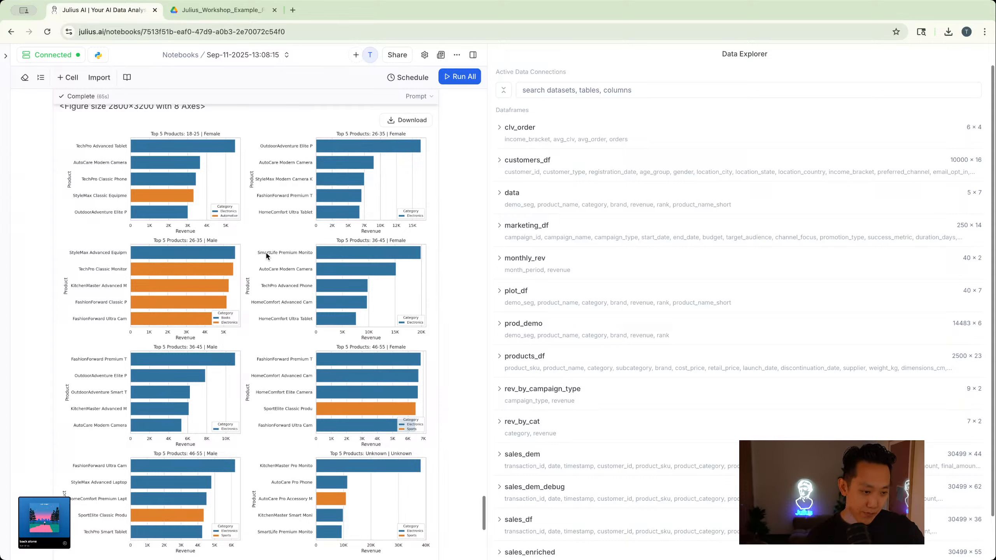
{"action": "scroll", "coordinate": [116, 145], "scroll_direction": "up", "scroll_amount": 2}
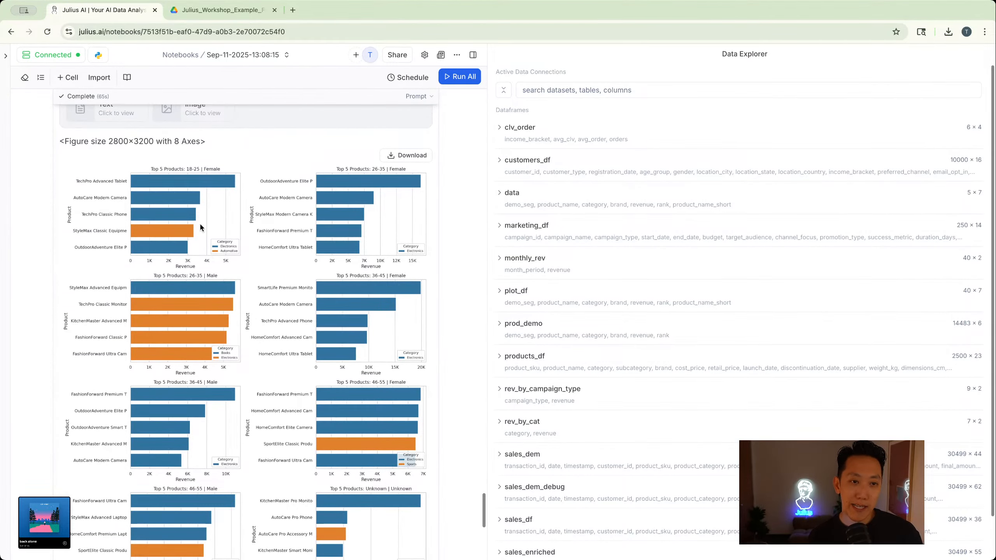
{"action": "scroll", "coordinate": [200, 225], "scroll_direction": "down", "scroll_amount": 1}
{"action": "scroll", "coordinate": [401, 235], "scroll_direction": "up", "scroll_amount": 5}
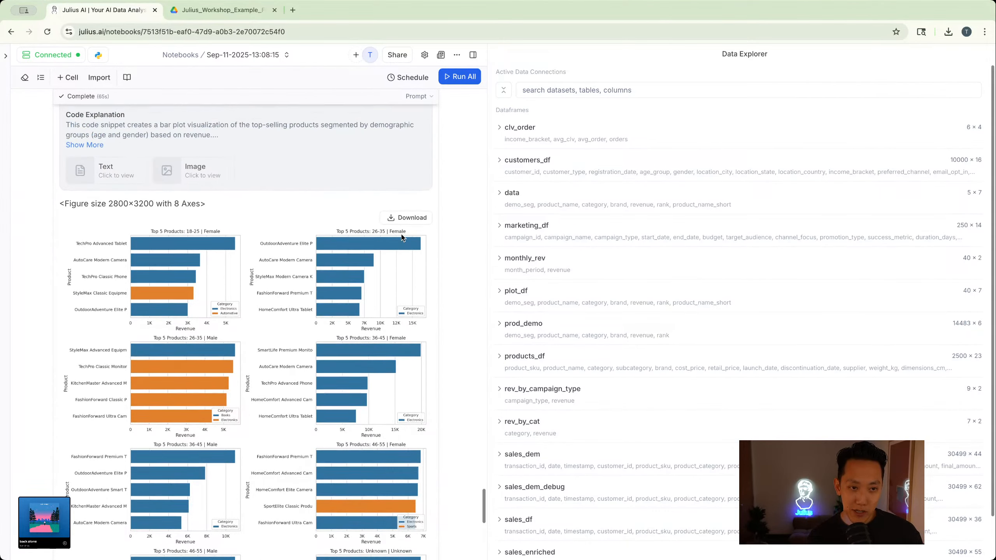
- Revisit the earlier code and traceback, then inspect the enlarged image of the top-selling products figure and close it
{"action": "scroll", "coordinate": [402, 236], "scroll_direction": "up", "scroll_amount": 15}
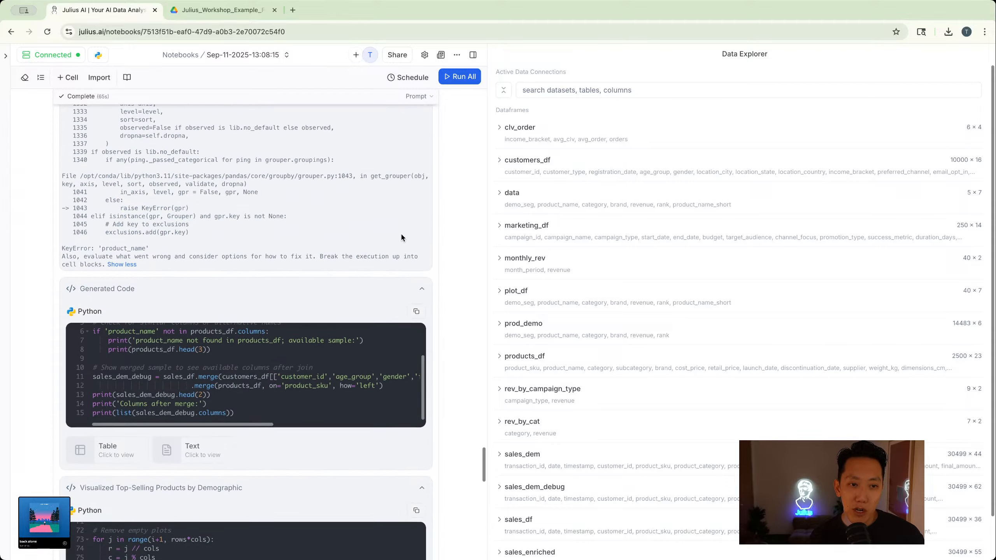
{"action": "scroll", "coordinate": [402, 238], "scroll_direction": "up", "scroll_amount": 20}
{"action": "scroll", "coordinate": [402, 237], "scroll_direction": "down", "scroll_amount": 20}
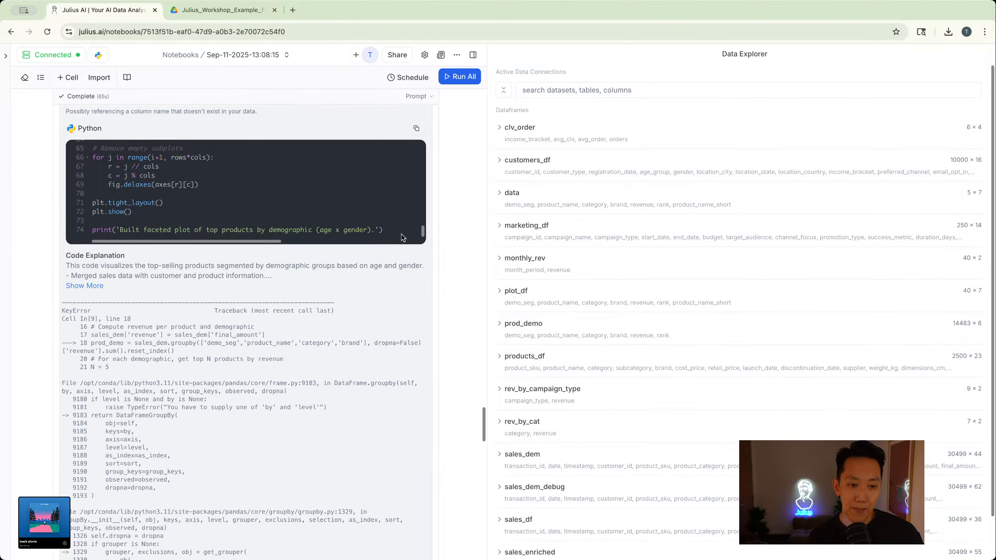
{"action": "scroll", "coordinate": [403, 238], "scroll_direction": "down", "scroll_amount": 7}
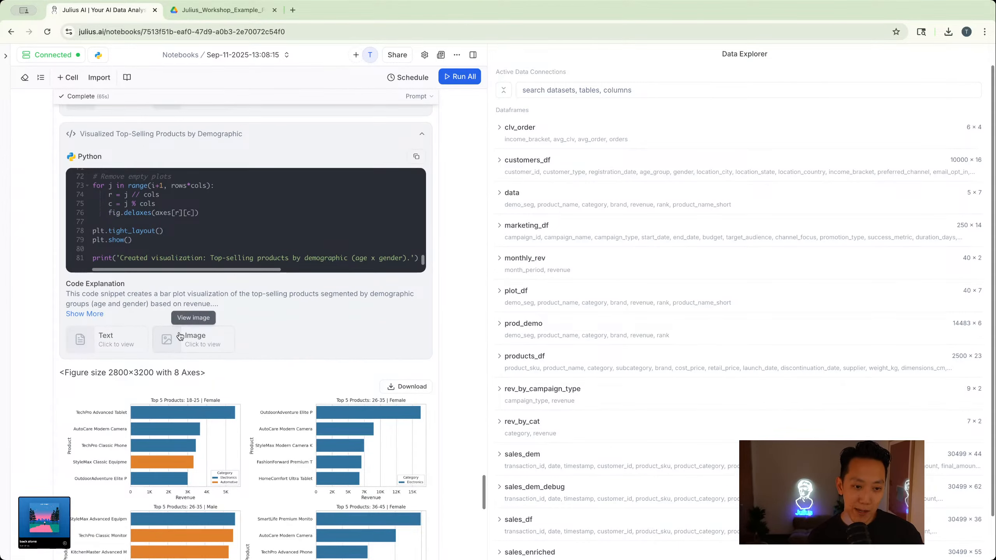
{"action": "left_click", "coordinate": [179, 339]}
{"action": "scroll", "coordinate": [560, 316], "scroll_direction": "down", "scroll_amount": 5}
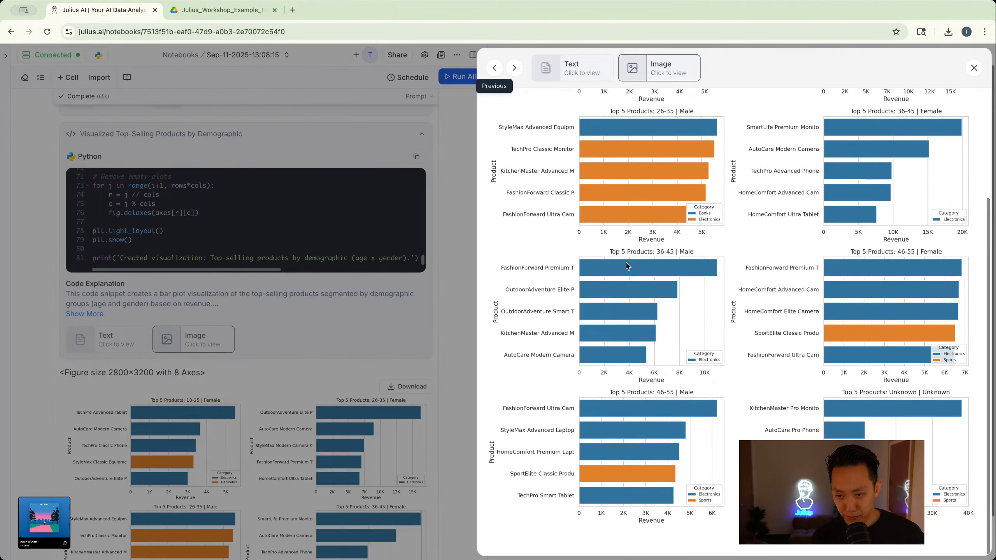
{"action": "left_click", "coordinate": [432, 417]}
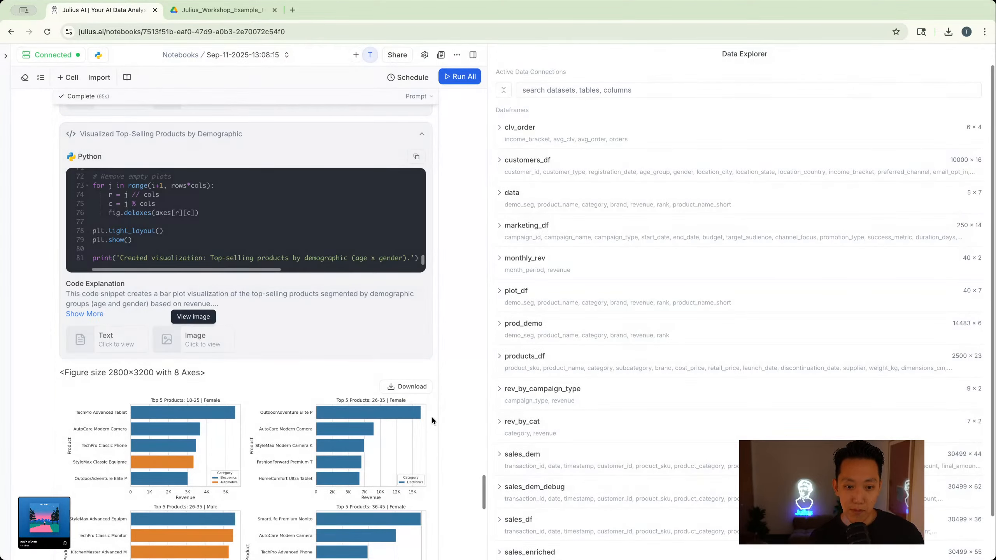
- Read the facet chart's summary, proposed follow-ups and suggested next steps, then return to the demographic charts
{"action": "scroll", "coordinate": [432, 420], "scroll_direction": "down", "scroll_amount": 10}
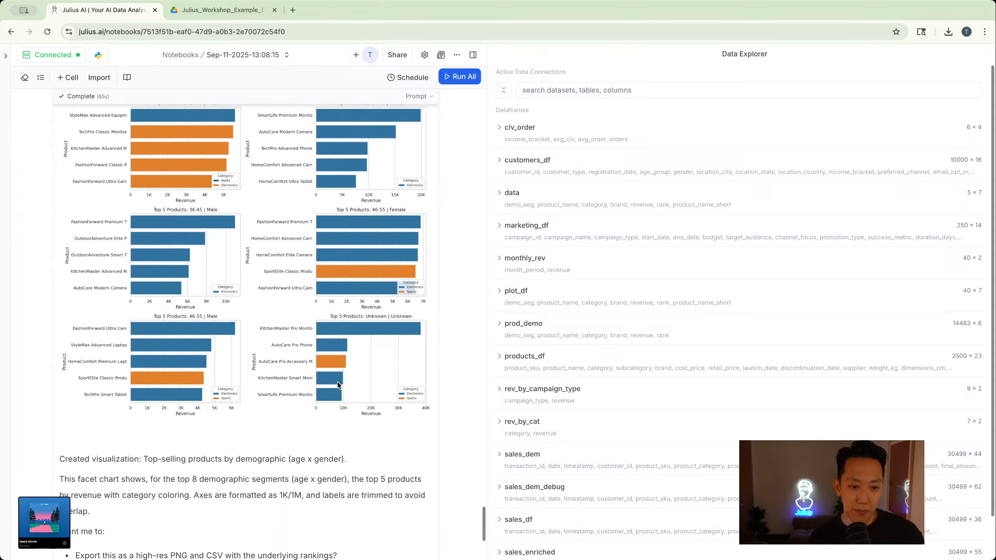
{"action": "scroll", "coordinate": [338, 381], "scroll_direction": "down", "scroll_amount": 4}
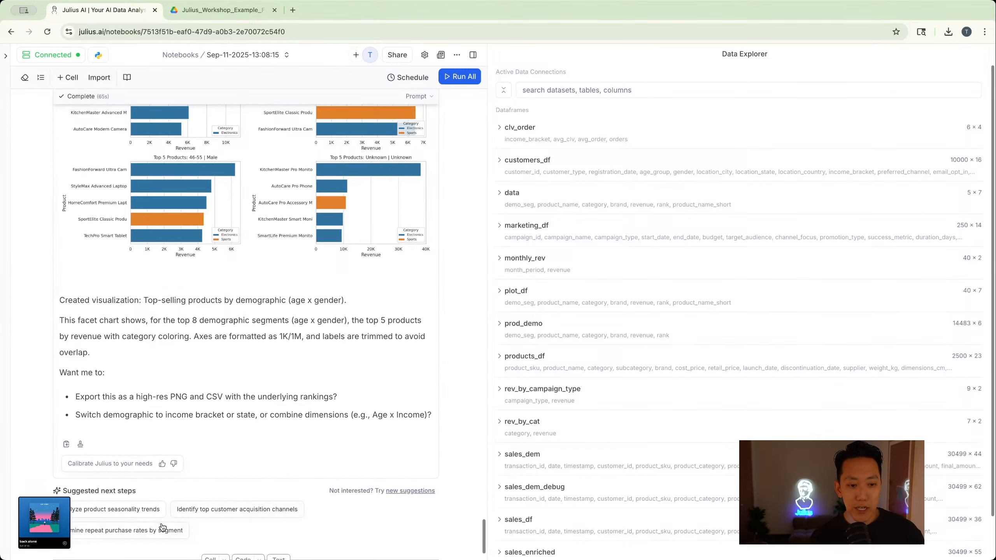
{"action": "scroll", "coordinate": [177, 471], "scroll_direction": "up", "scroll_amount": 7}
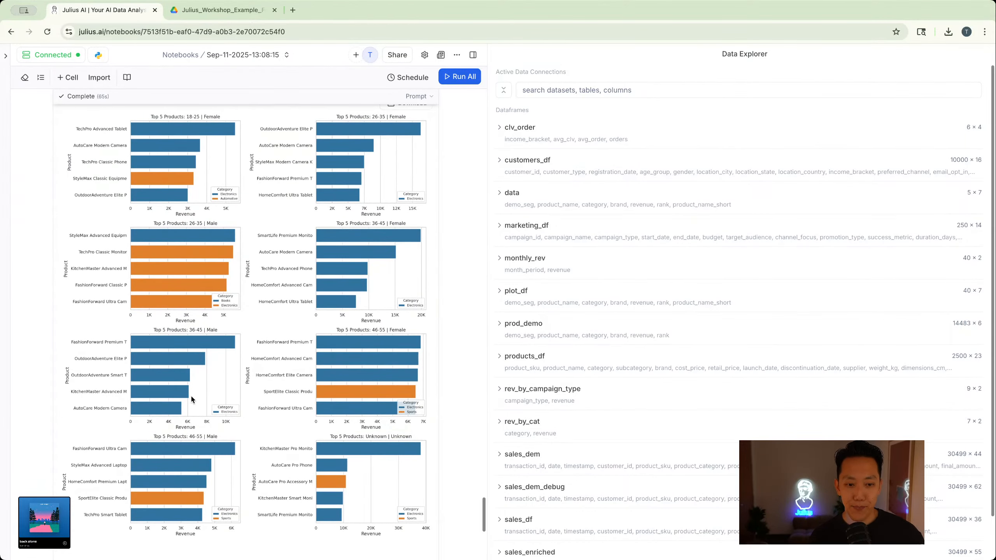
- Add a prompt cell below the facet chart and run "Let's purely focus on the 46-55 demographic. Any interesting trends or visualizations?"
{"action": "scroll", "coordinate": [192, 399], "scroll_direction": "down", "scroll_amount": 3}
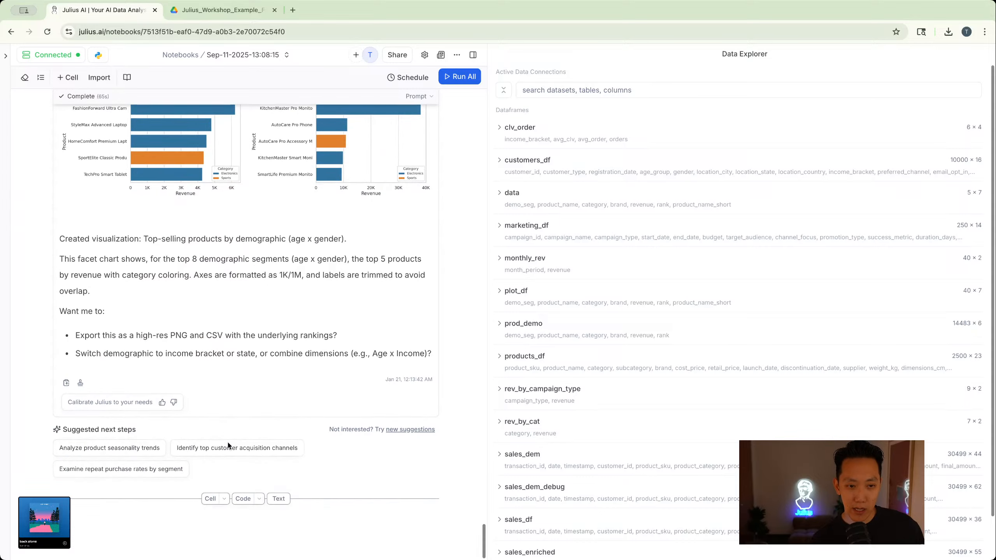
{"action": "left_click", "coordinate": [212, 500]}
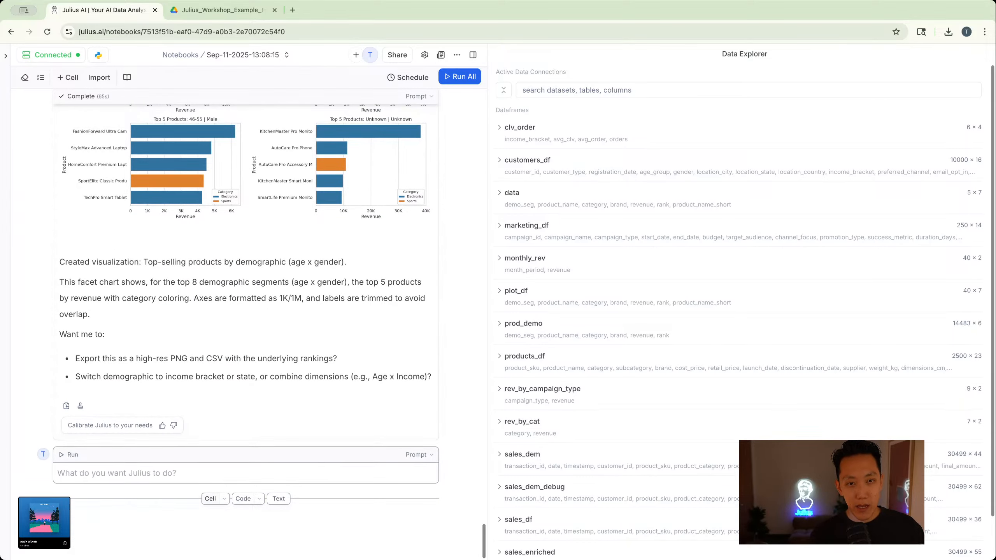
{"action": "type", "text": "Let's purely focus on the 46-55 demographic. Any interesting trends or visualiz"}
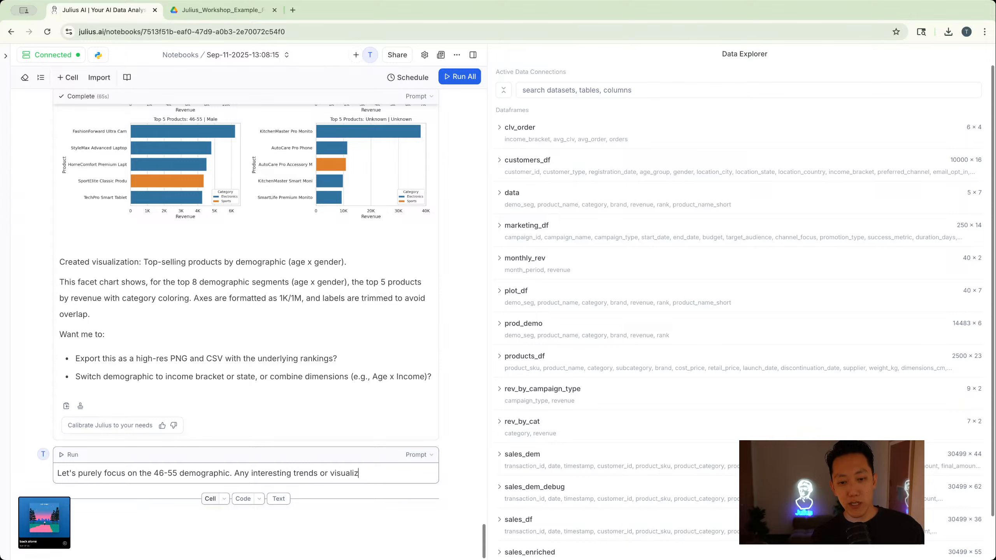
{"action": "key", "text": "Return"}
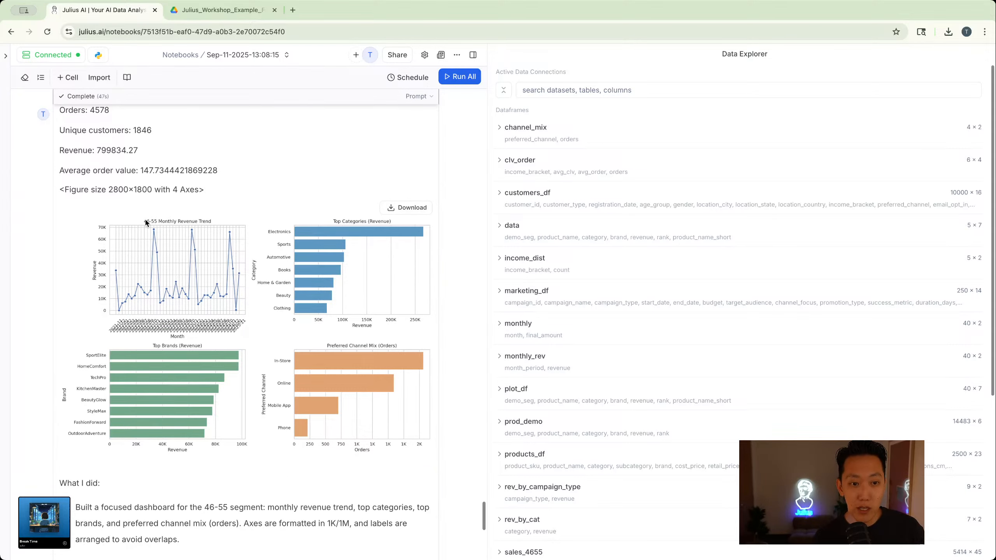
- Review the 46-55 segment's metrics, dashboard charts, error trace and generated code, going back up to its prompt
{"action": "scroll", "coordinate": [160, 224], "scroll_direction": "up", "scroll_amount": 1}
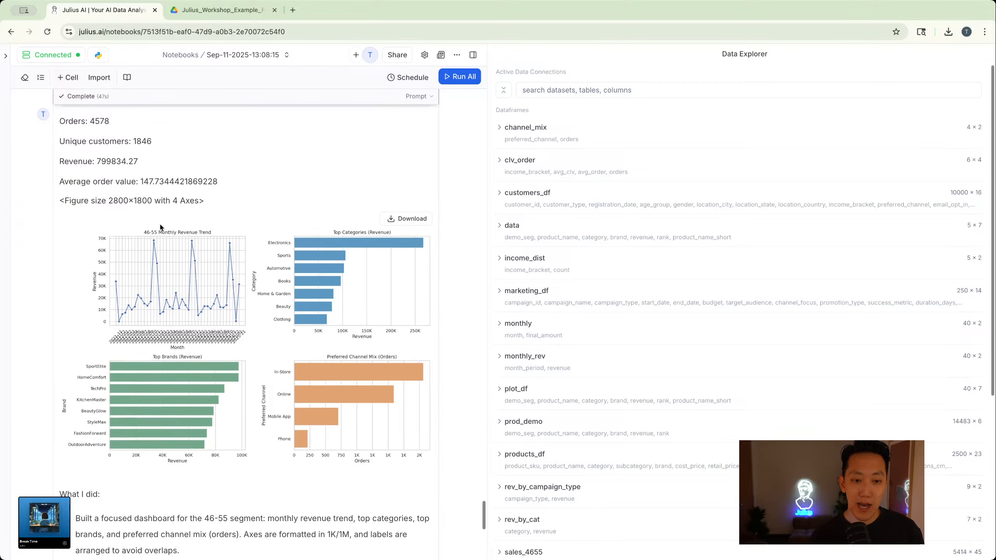
{"action": "scroll", "coordinate": [160, 227], "scroll_direction": "up", "scroll_amount": 5}
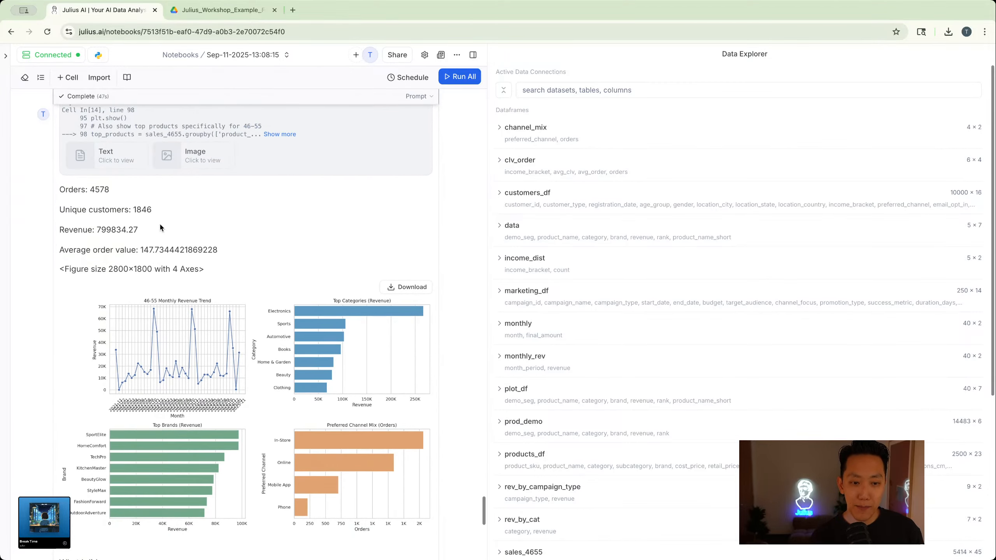
{"action": "scroll", "coordinate": [160, 225], "scroll_direction": "left", "scroll_amount": 3}
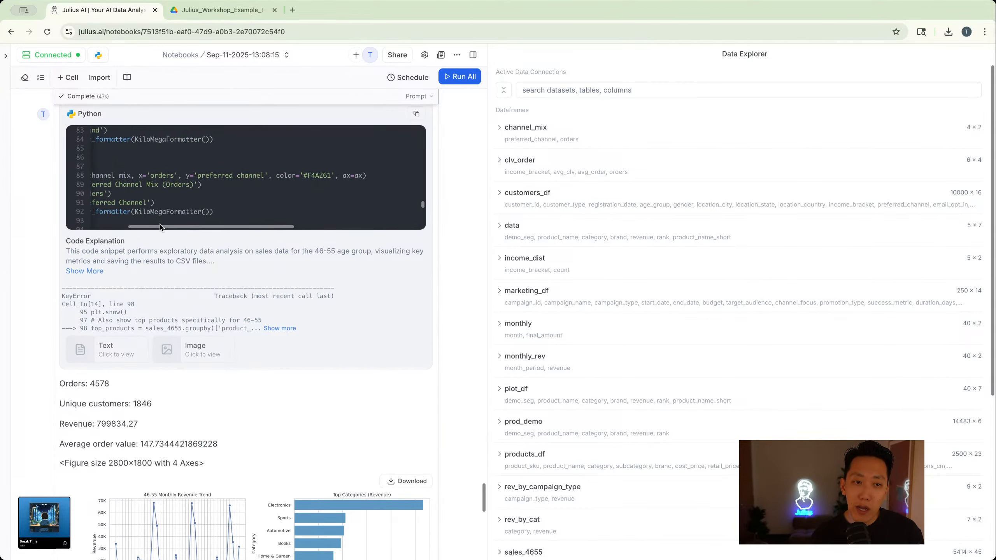
{"action": "scroll", "coordinate": [114, 353], "scroll_direction": "up", "scroll_amount": 8}
{"action": "scroll", "coordinate": [113, 353], "scroll_direction": "down", "scroll_amount": 2}
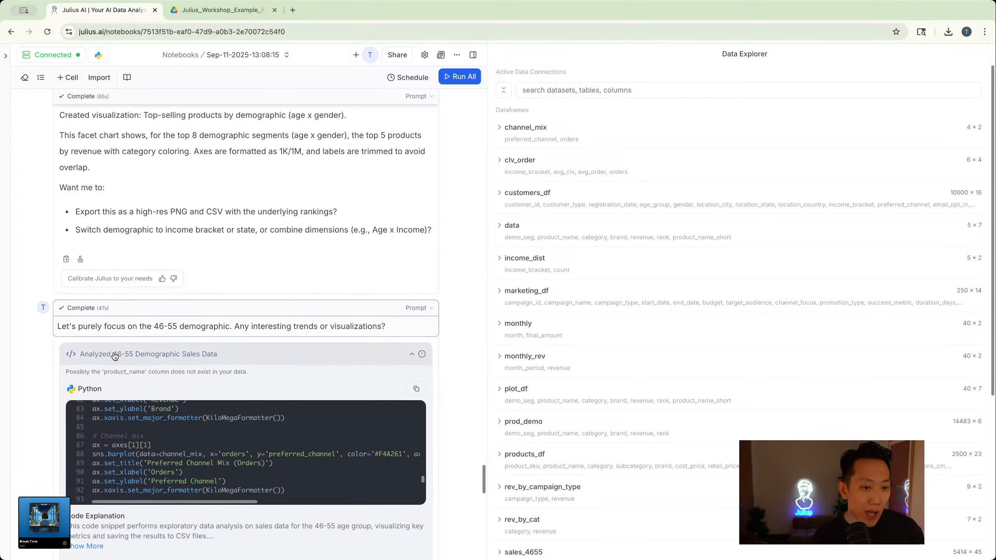
{"action": "left_click", "coordinate": [136, 326]}
{"action": "double_click", "coordinate": [155, 326]}
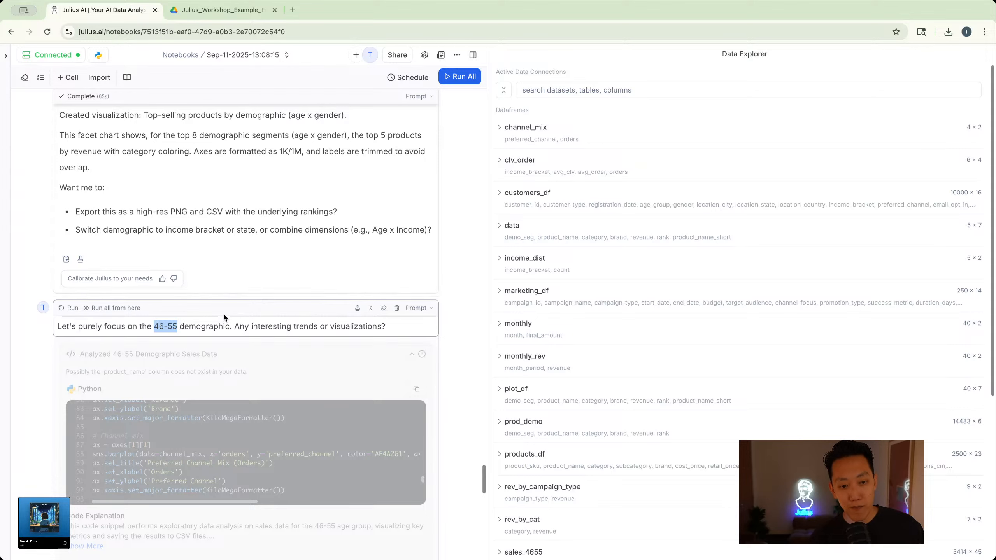
{"action": "type", "text": "3"}
{"action": "key", "text": "super+z"}
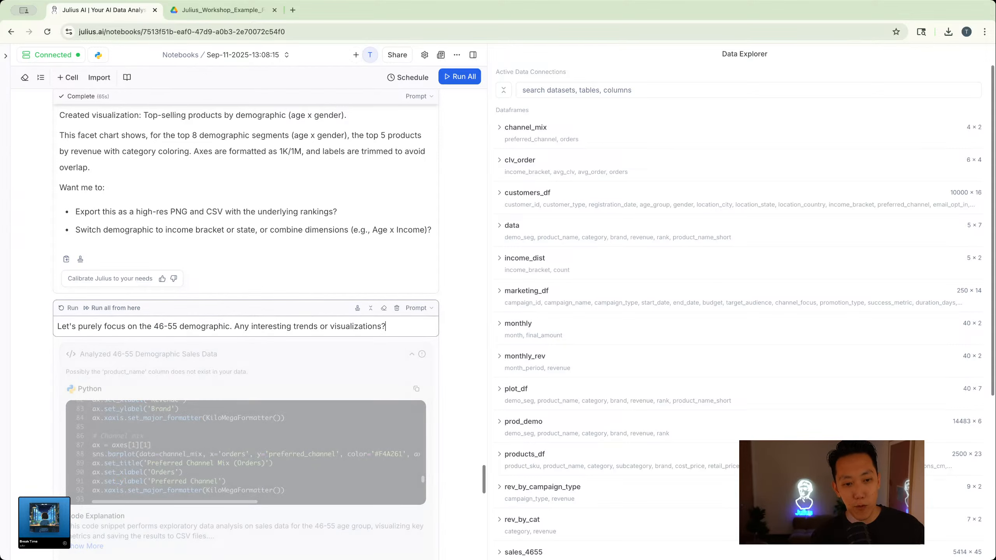
{"action": "left_click", "coordinate": [461, 381]}
- Change the age range in the 46-55 demographic prompt to 33-45 and rerun the cell
{"action": "left_click", "coordinate": [158, 326]}
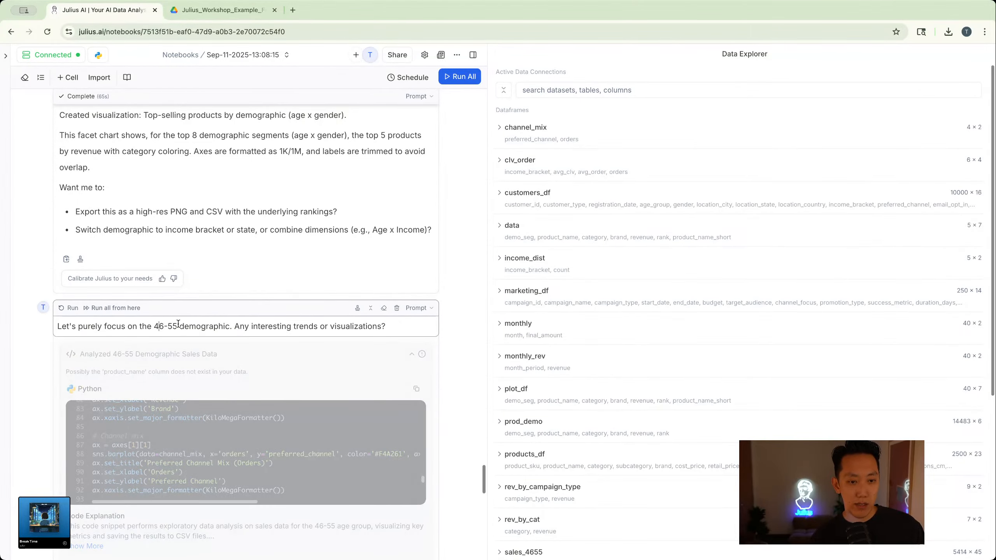
{"action": "left_click_drag", "start_coordinate": [162, 324], "coordinate": [154, 325]}
{"action": "type", "text": "33-45"}
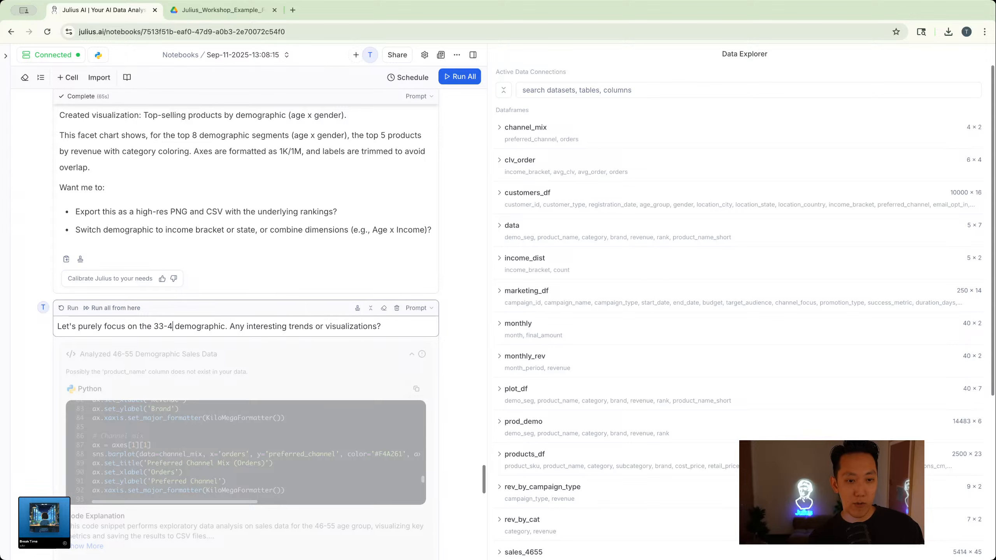
{"action": "left_click", "coordinate": [83, 316]}
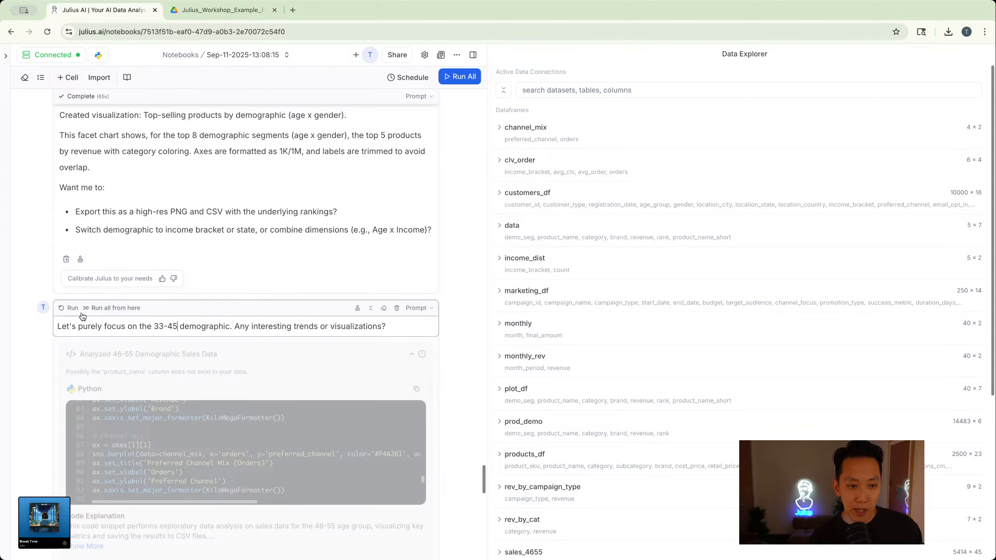
{"action": "left_click", "coordinate": [60, 309]}
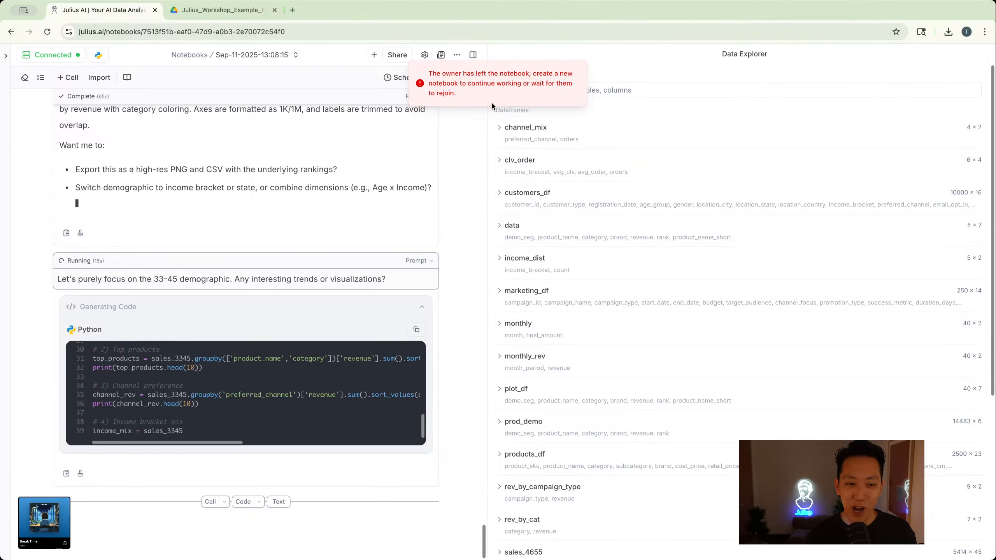
- Read the 33-45 run's code, error trace, explanation and proposed follow-up options
{"action": "scroll", "coordinate": [481, 169], "scroll_direction": "up", "scroll_amount": 10}
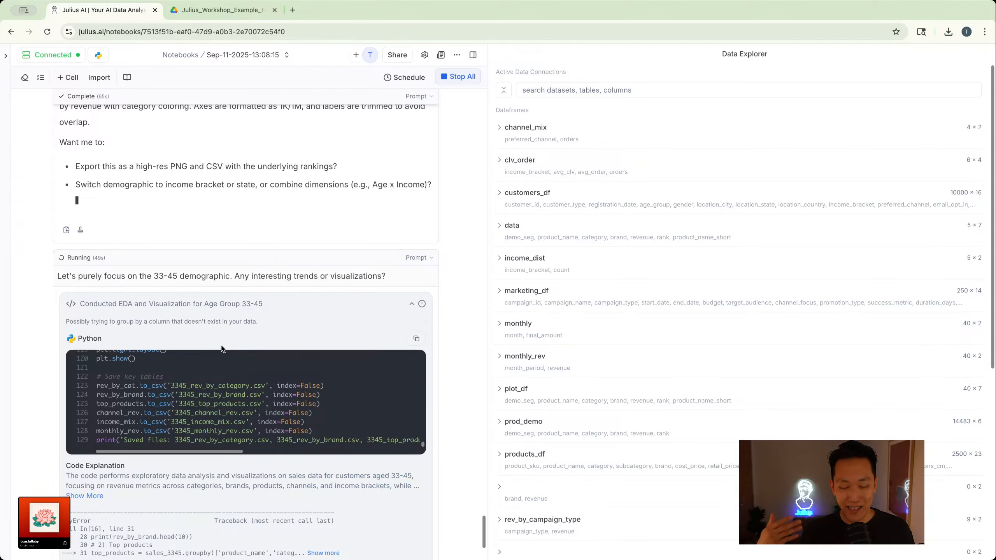
{"action": "scroll", "coordinate": [219, 350], "scroll_direction": "down", "scroll_amount": 4}
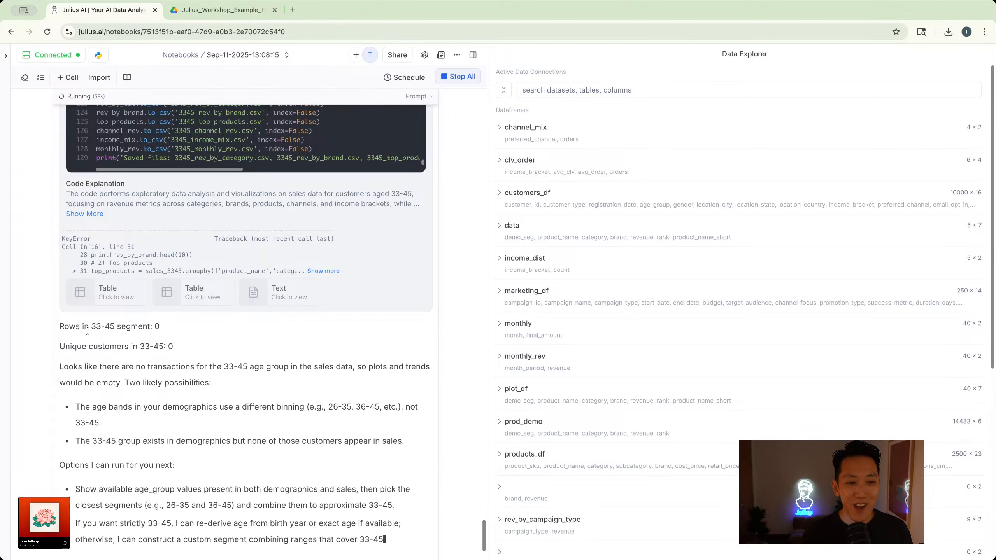
{"action": "scroll", "coordinate": [96, 326], "scroll_direction": "up", "scroll_amount": 4}
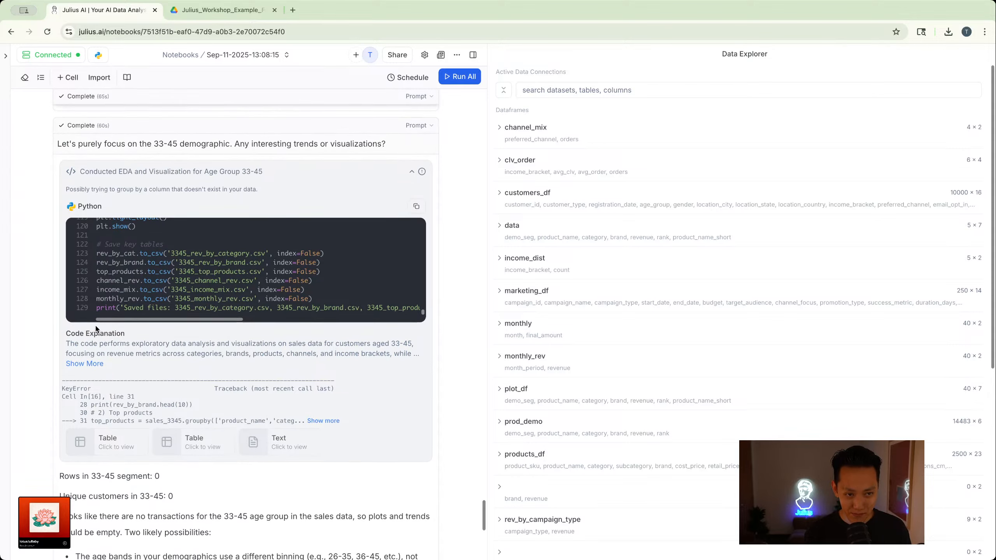
{"action": "scroll", "coordinate": [96, 329], "scroll_direction": "down", "scroll_amount": 6}
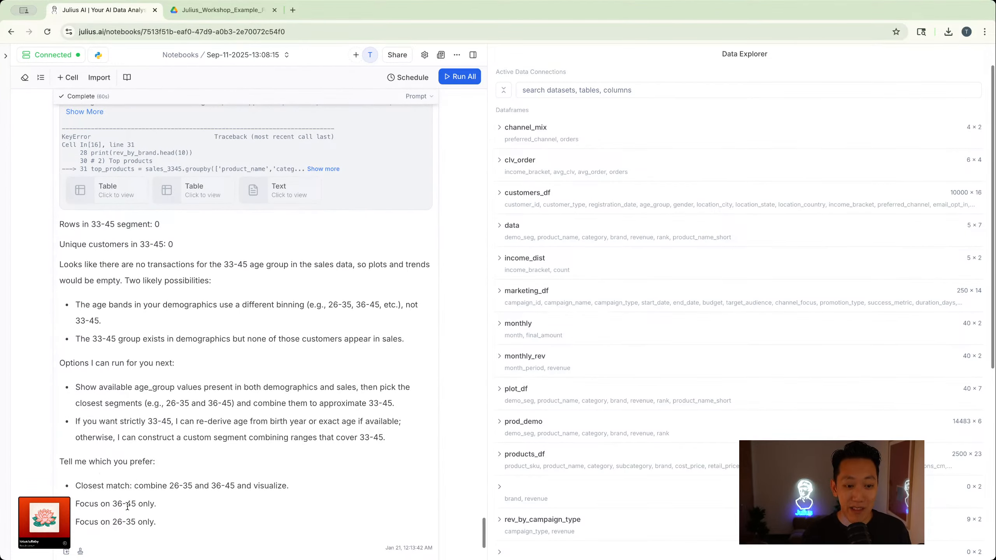
{"action": "scroll", "coordinate": [137, 527], "scroll_direction": "up", "scroll_amount": 7}
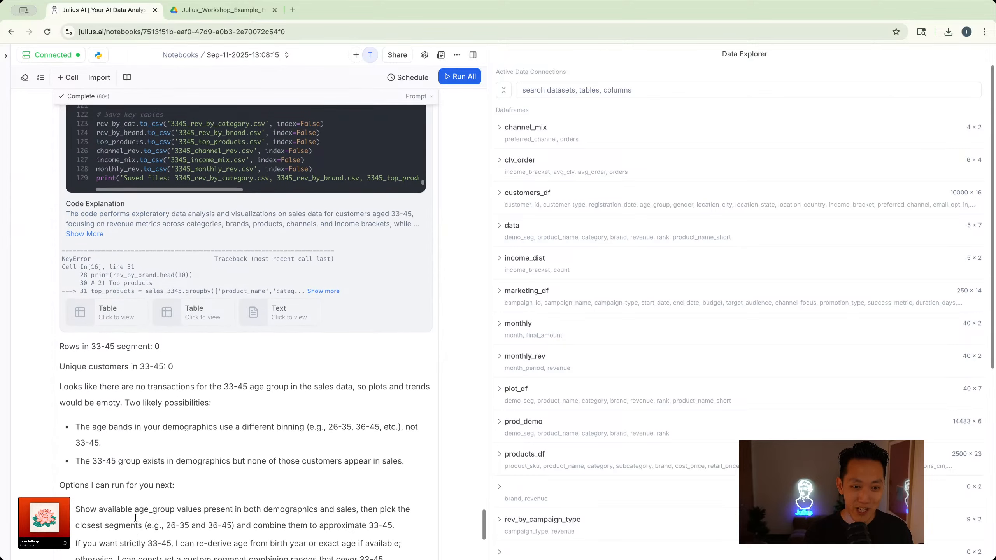
- Insert "age group" before "demographic" in the 33-45 prompt and rerun the cell
{"action": "left_click", "coordinate": [180, 195]}
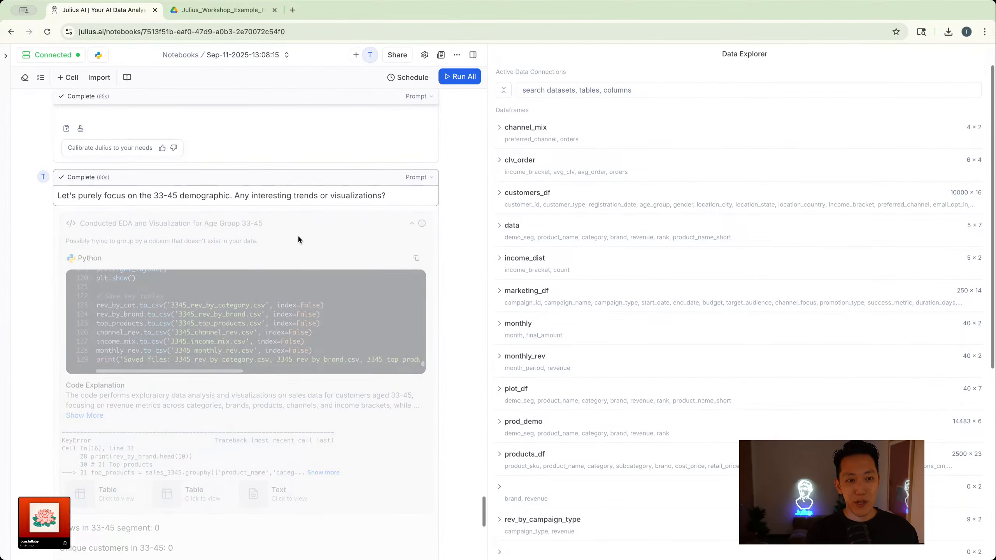
{"action": "type", "text": "age group"}
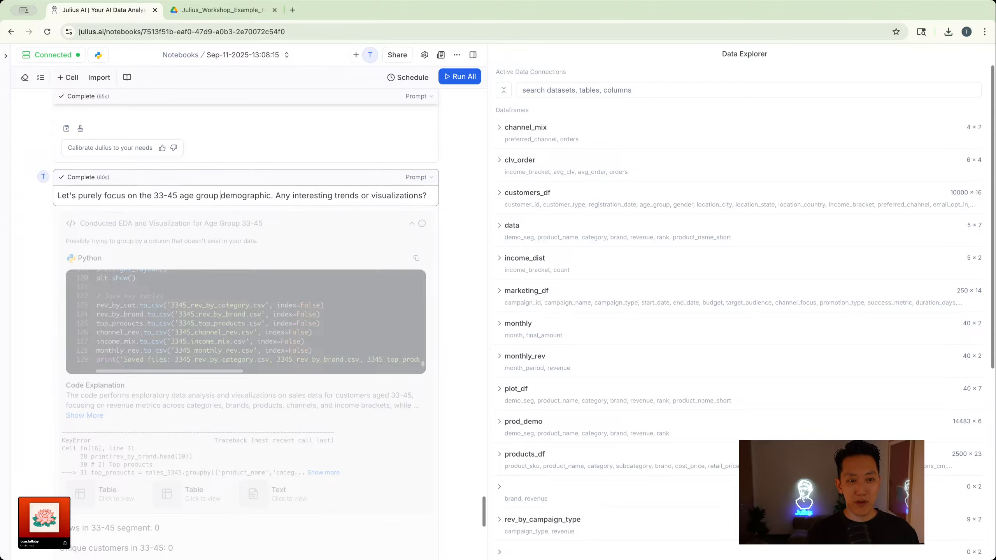
{"action": "key", "text": "Return"}
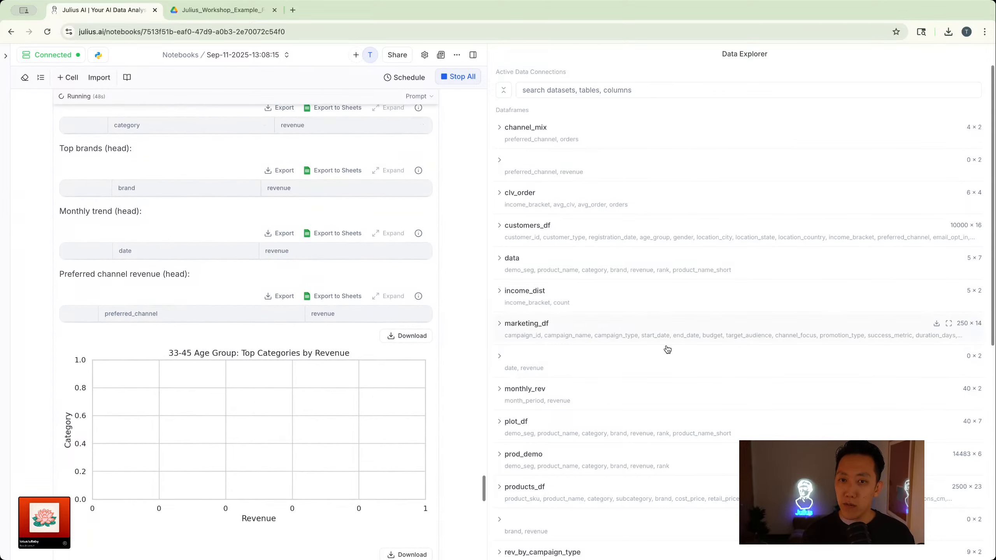
- Expand the customers_df dataframe and examine which ranges its age_group column uses, comparing them with the 33-45 prompt and its output
{"action": "scroll", "coordinate": [668, 349], "scroll_direction": "down", "scroll_amount": 10}
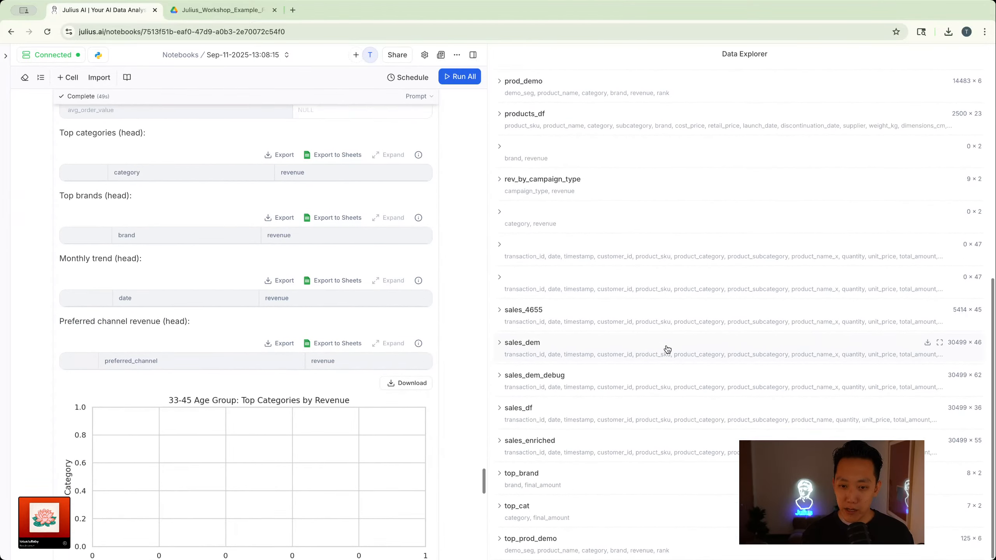
{"action": "scroll", "coordinate": [668, 349], "scroll_direction": "up", "scroll_amount": 10}
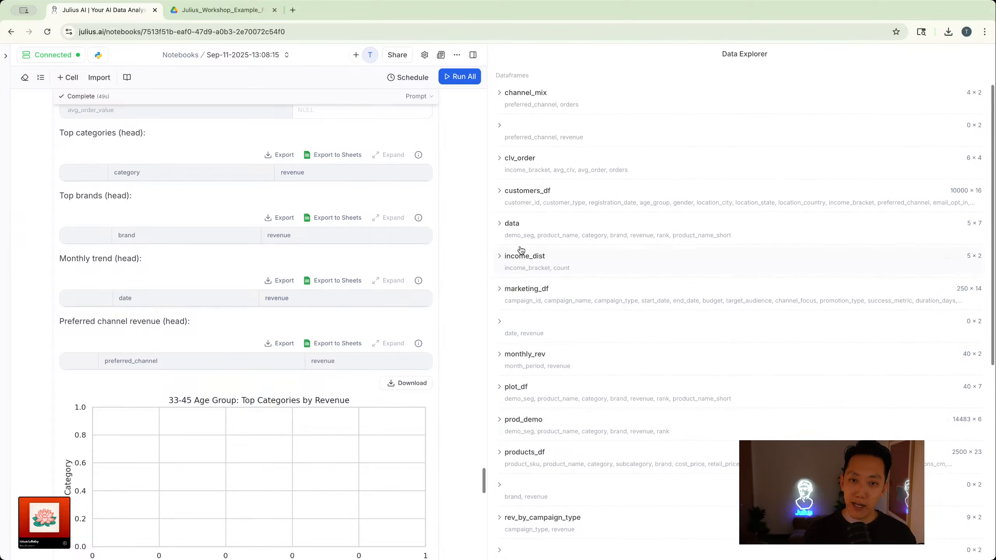
{"action": "left_click", "coordinate": [502, 190]}
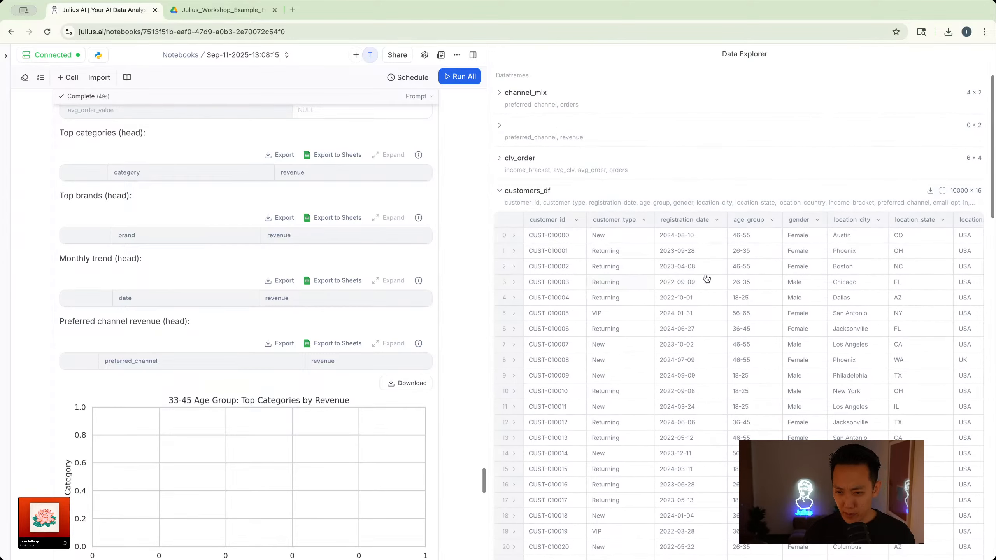
{"action": "scroll", "coordinate": [707, 279], "scroll_direction": "right", "scroll_amount": 1}
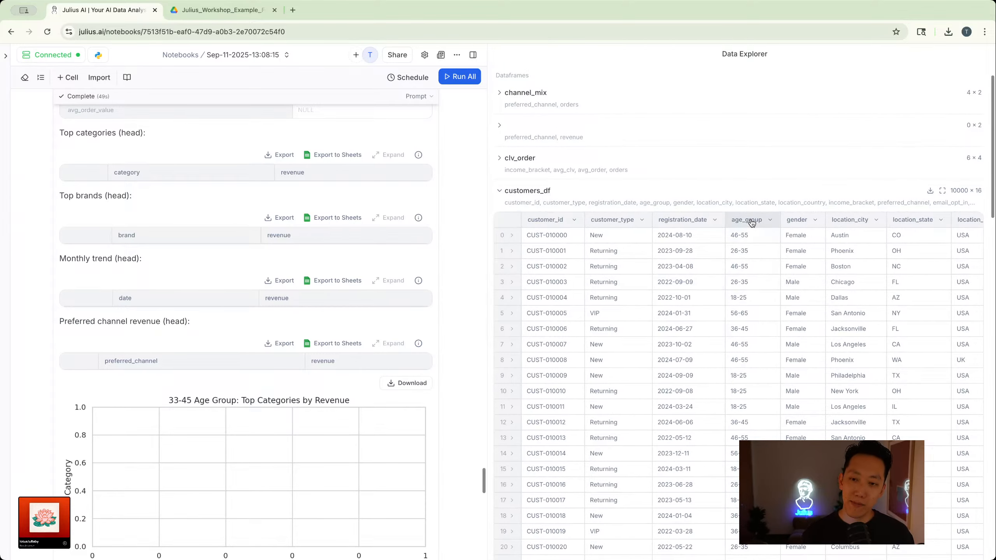
{"action": "scroll", "coordinate": [746, 246], "scroll_direction": "right", "scroll_amount": 1}
{"action": "scroll", "coordinate": [747, 251], "scroll_direction": "down", "scroll_amount": 2}
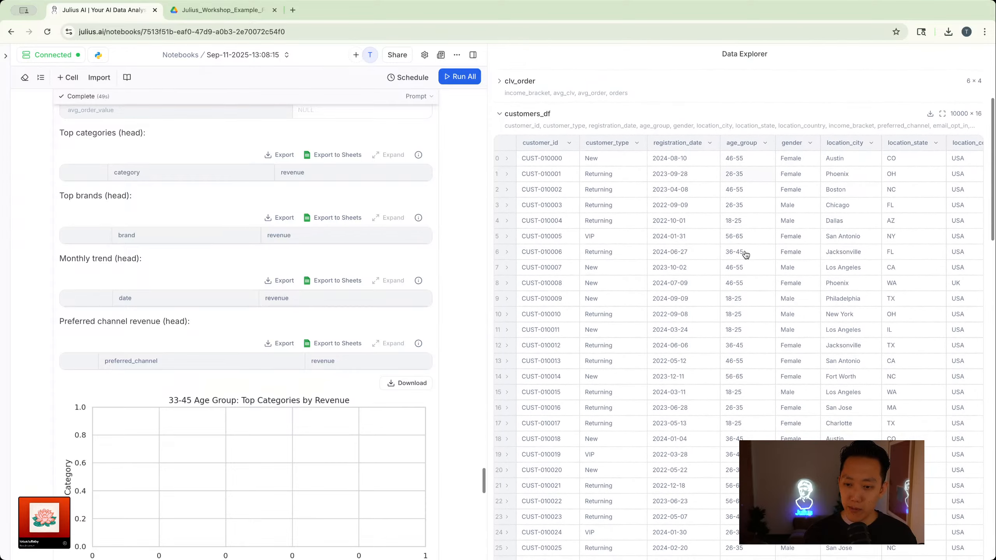
{"action": "scroll", "coordinate": [747, 254], "scroll_direction": "up", "scroll_amount": 1}
{"action": "scroll", "coordinate": [430, 321], "scroll_direction": "up", "scroll_amount": 10}
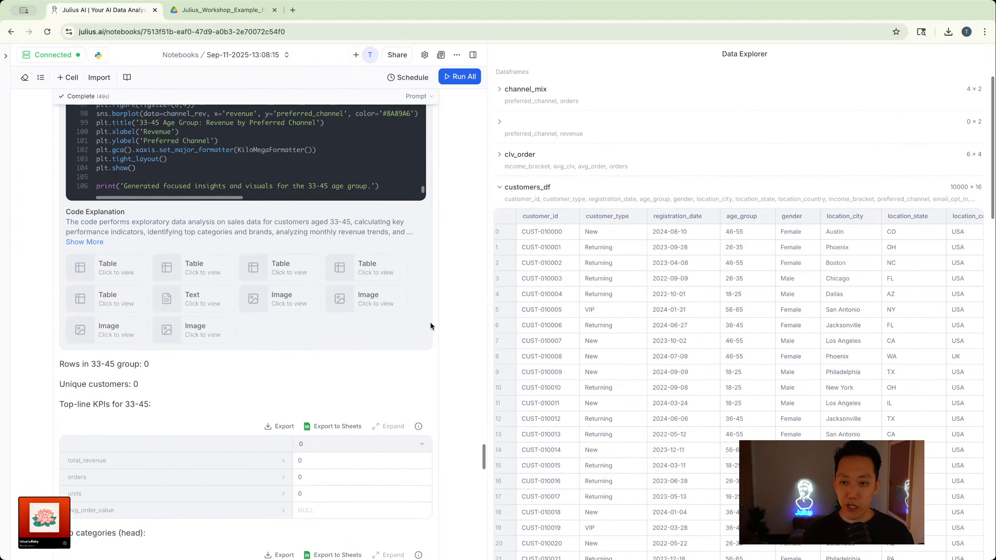
{"action": "scroll", "coordinate": [93, 368], "scroll_direction": "up", "scroll_amount": 3}
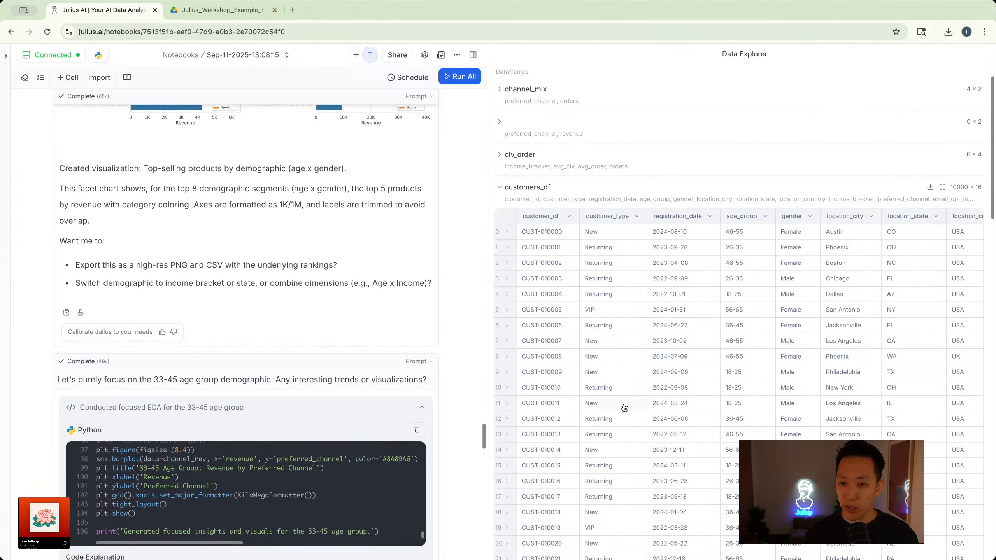
{"action": "scroll", "coordinate": [762, 362], "scroll_direction": "down", "scroll_amount": 2}
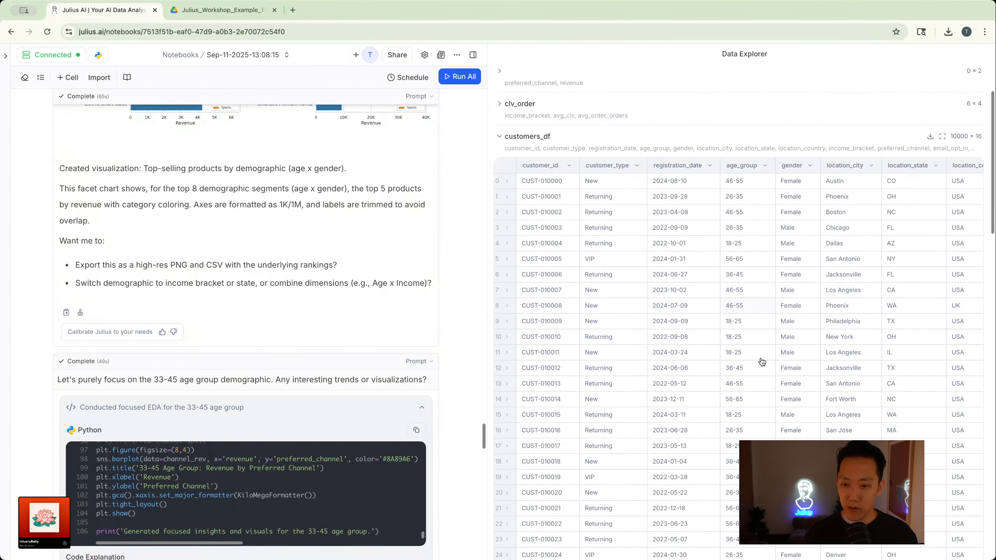
- Change the prompt's age group to 36-45, rerun the cell and view the generated product table and category revenue chart
{"action": "left_click", "coordinate": [158, 380]}
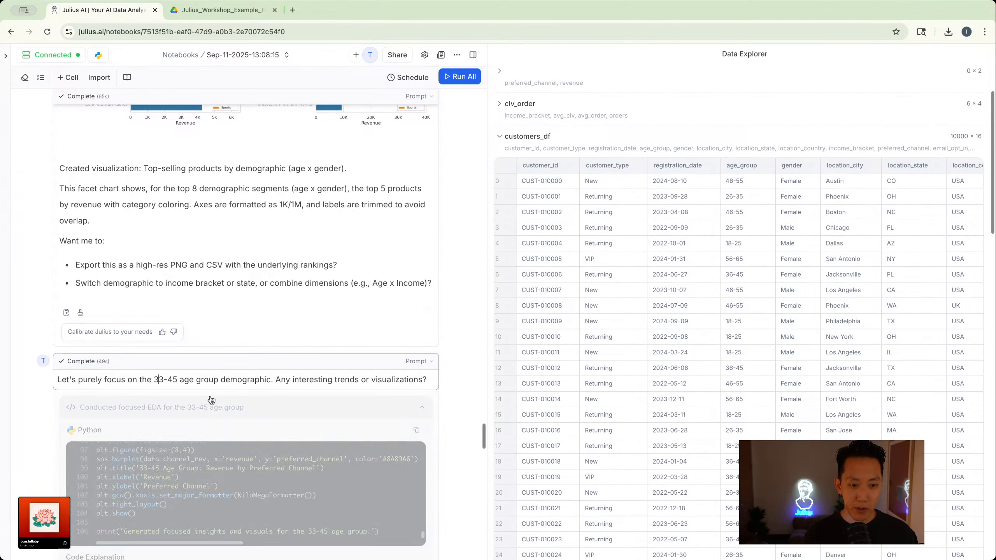
{"action": "key", "text": "BackSpace"}
{"action": "type", "text": "6"}
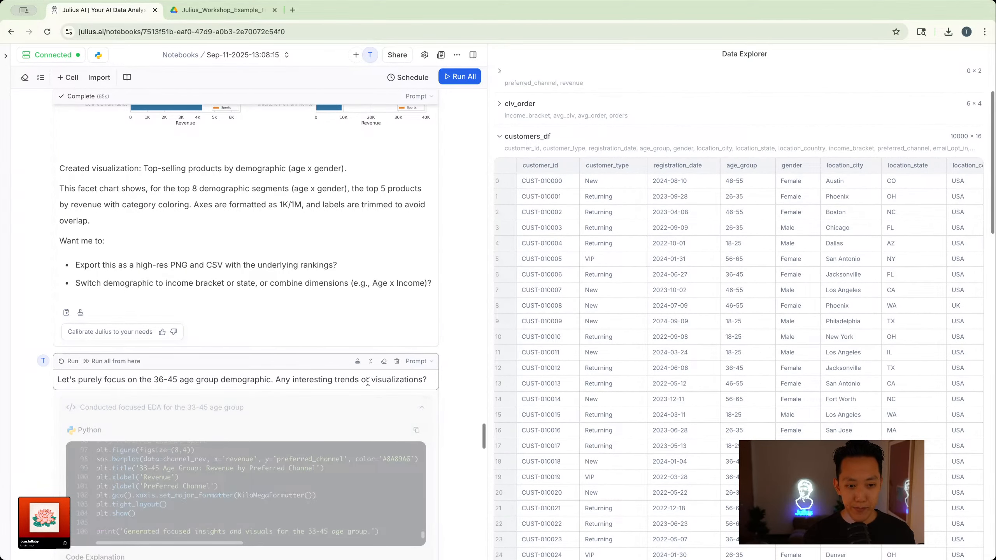
{"action": "key", "text": "shift+Return"}
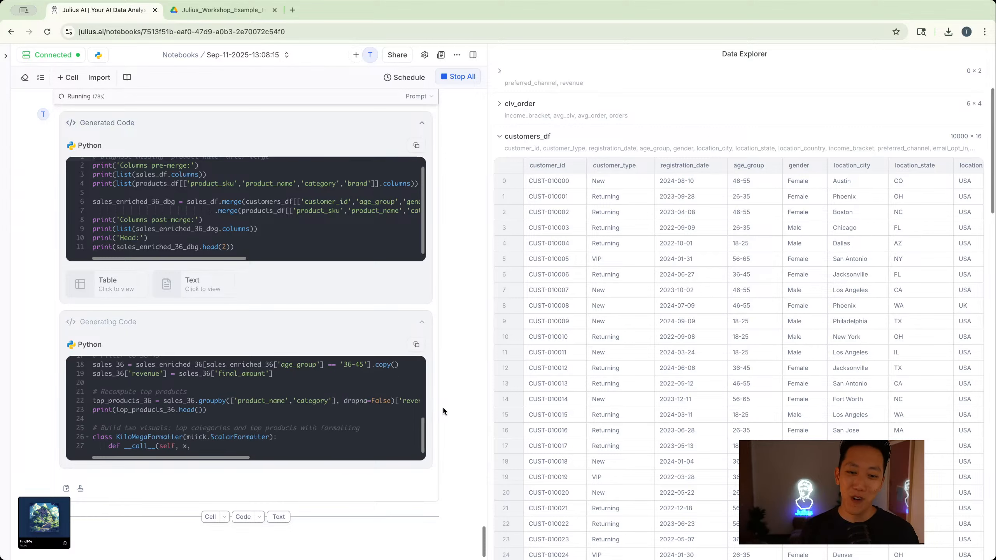
{"action": "scroll", "coordinate": [444, 412], "scroll_direction": "down", "scroll_amount": 1}
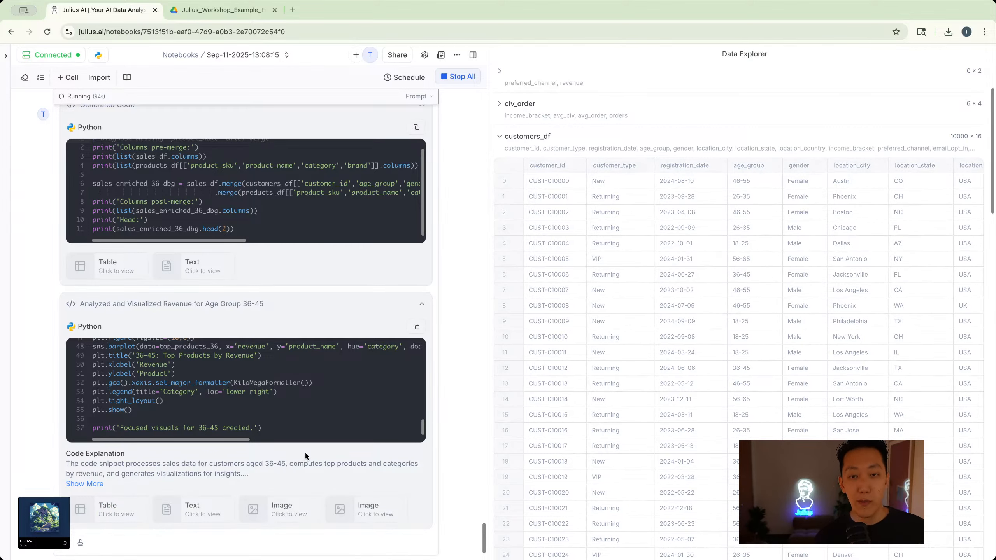
{"action": "scroll", "coordinate": [308, 451], "scroll_direction": "down", "scroll_amount": 12}
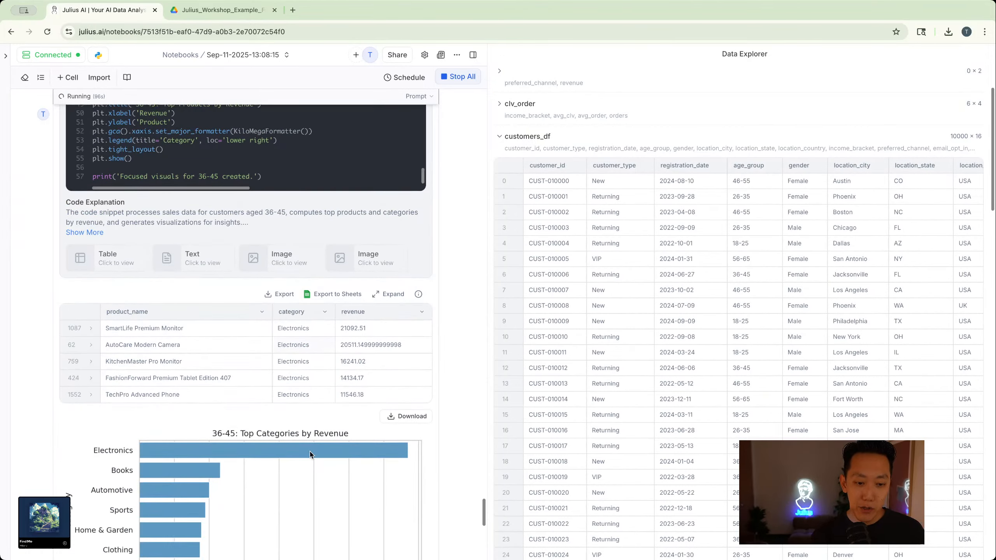
- Review the 36-45 run's category and product revenue charts, its written highlights and the proposed follow-up analyses
{"action": "scroll", "coordinate": [217, 320], "scroll_direction": "down", "scroll_amount": 4}
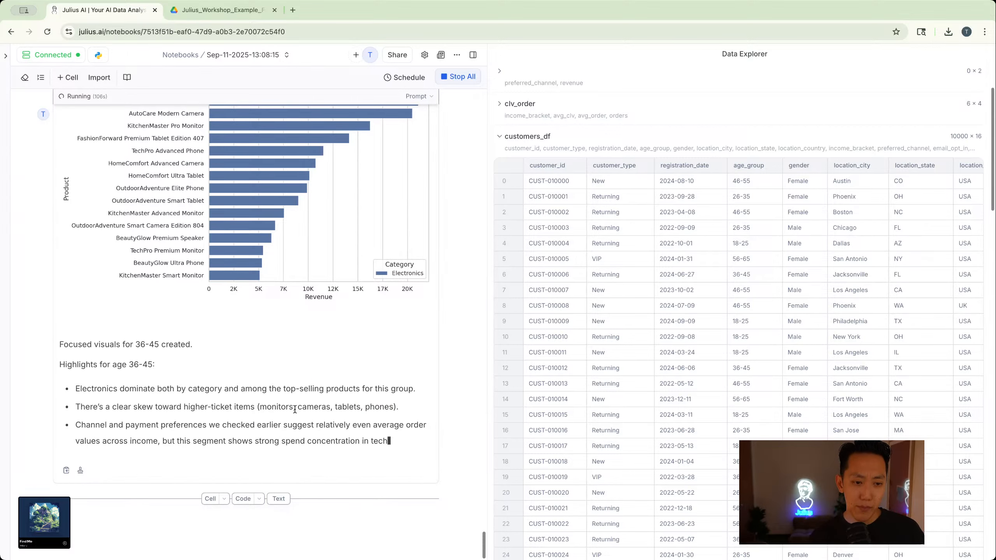
{"action": "scroll", "coordinate": [177, 393], "scroll_direction": "up", "scroll_amount": 8}
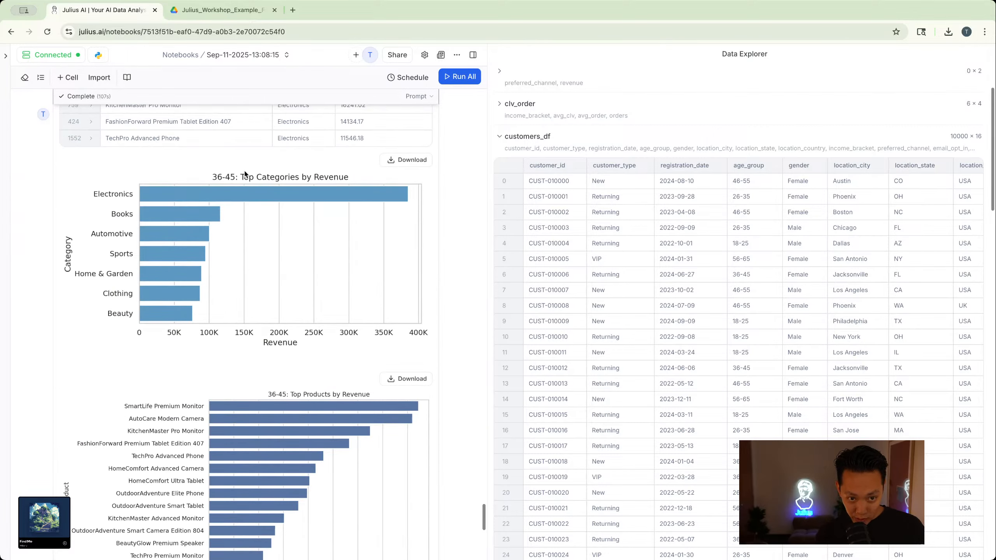
{"action": "scroll", "coordinate": [244, 197], "scroll_direction": "down", "scroll_amount": 13}
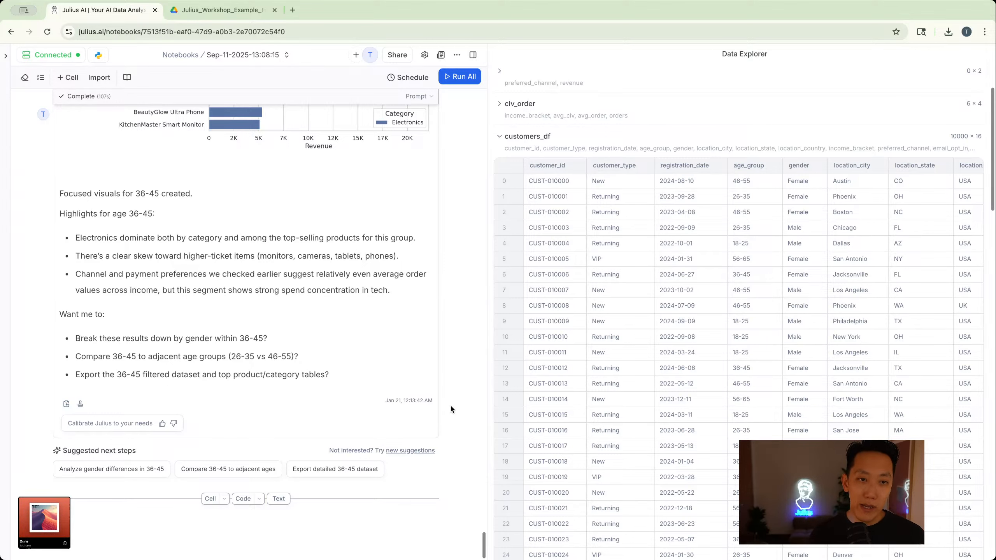
{"action": "scroll", "coordinate": [481, 403], "scroll_direction": "up", "scroll_amount": 1}
{"action": "scroll", "coordinate": [480, 409], "scroll_direction": "down", "scroll_amount": 1}
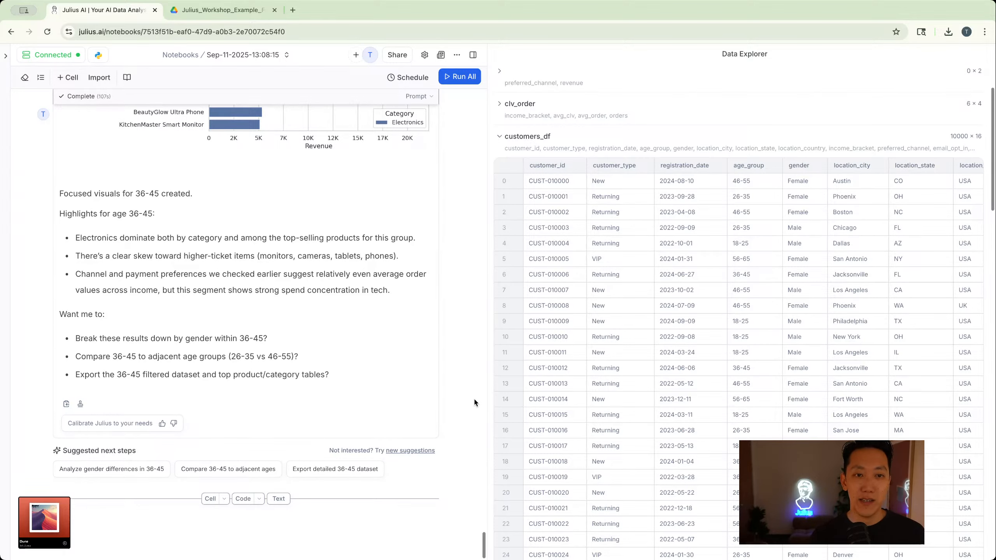
{"action": "scroll", "coordinate": [472, 401], "scroll_direction": "up", "scroll_amount": 20}
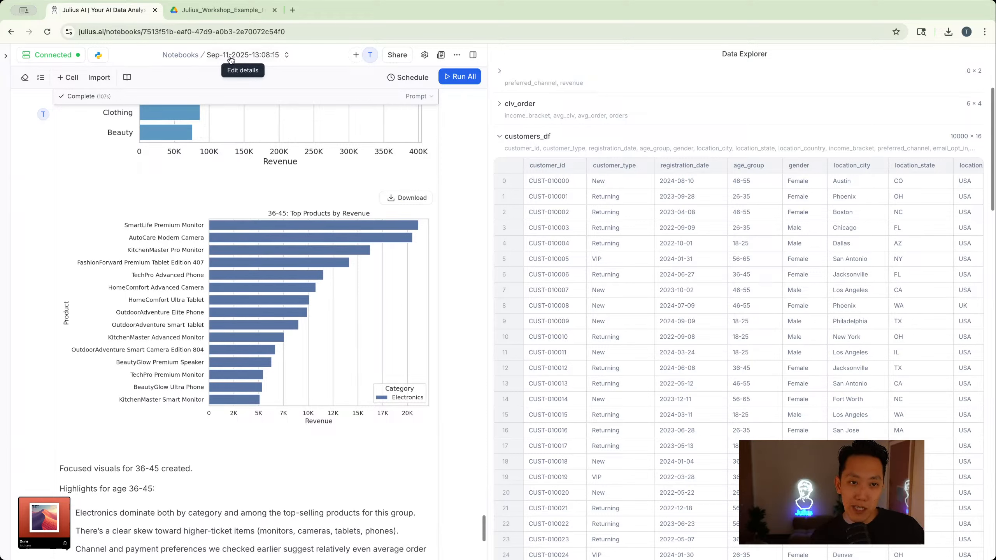
- Rename the notebook as "Weekly Product Analysis by Customer" in its details
{"action": "left_click", "coordinate": [231, 59]}
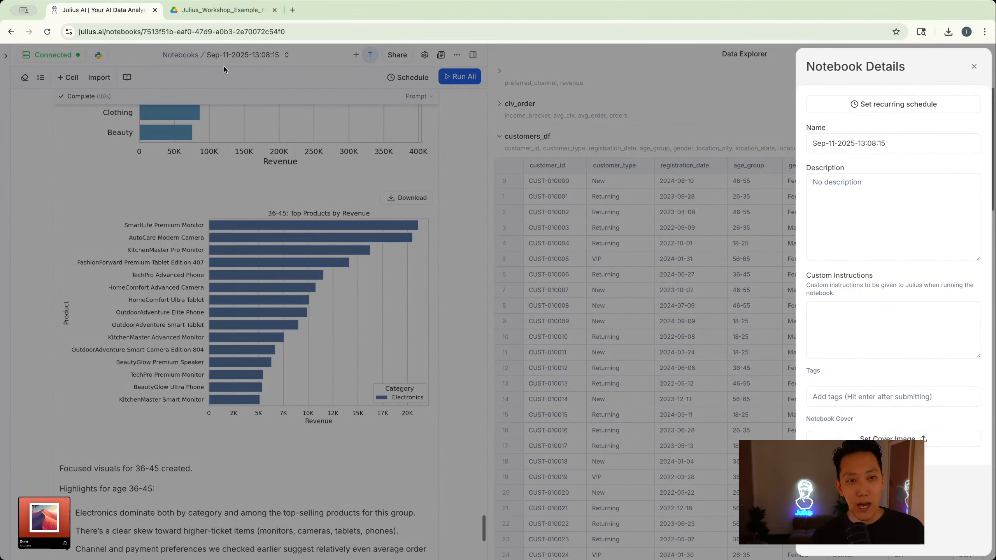
{"action": "left_click", "coordinate": [901, 135]}
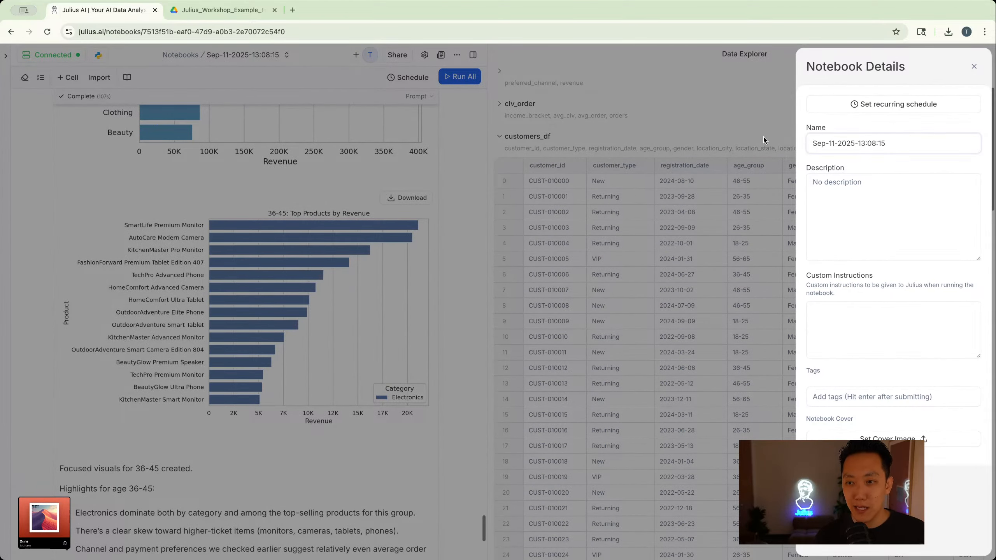
{"action": "key", "text": "super+a"}
{"action": "type", "text": "Wee"}
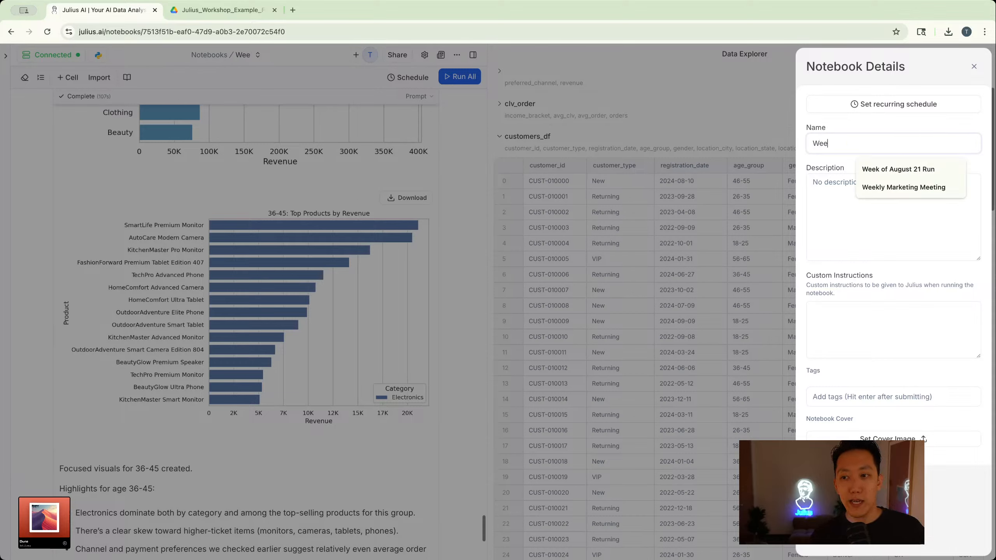
{"action": "type", "text": "kly "}
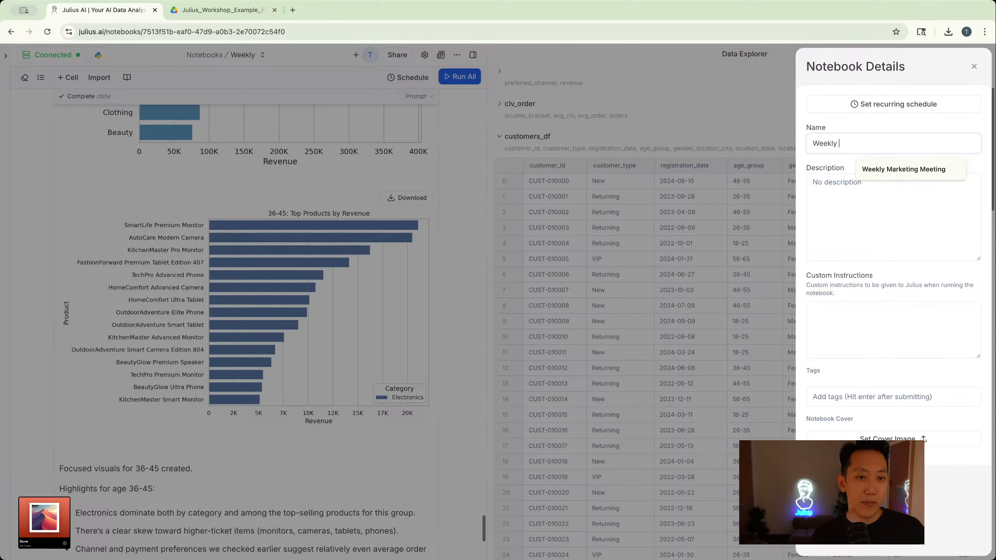
{"action": "type", "text": "Product Analysis"}
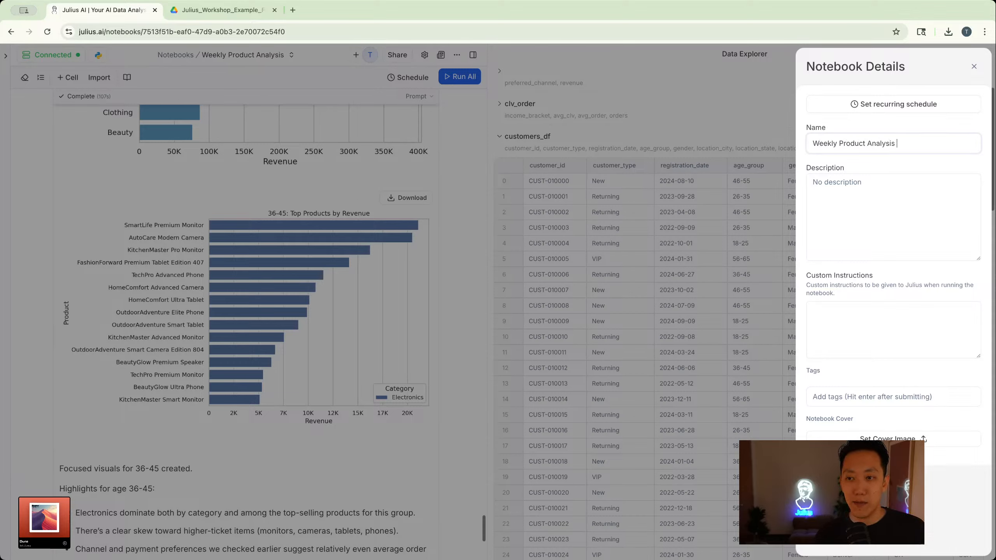
{"action": "type", "text": " by Customer"}
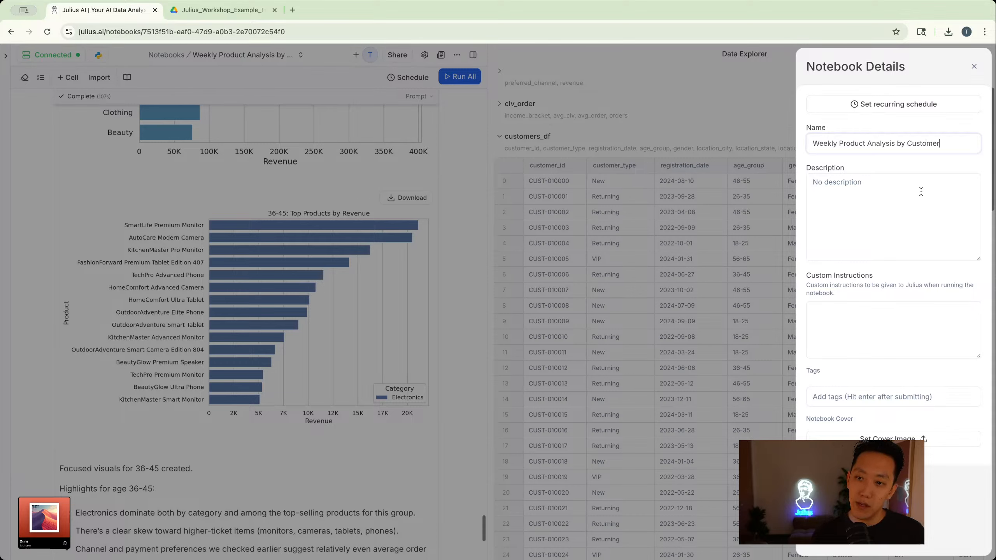
- Set the notebook description to "This notebook loads, previews, does EDA, and analyzes the 36-45 demographic" and close the details
{"action": "left_click", "coordinate": [904, 179]}
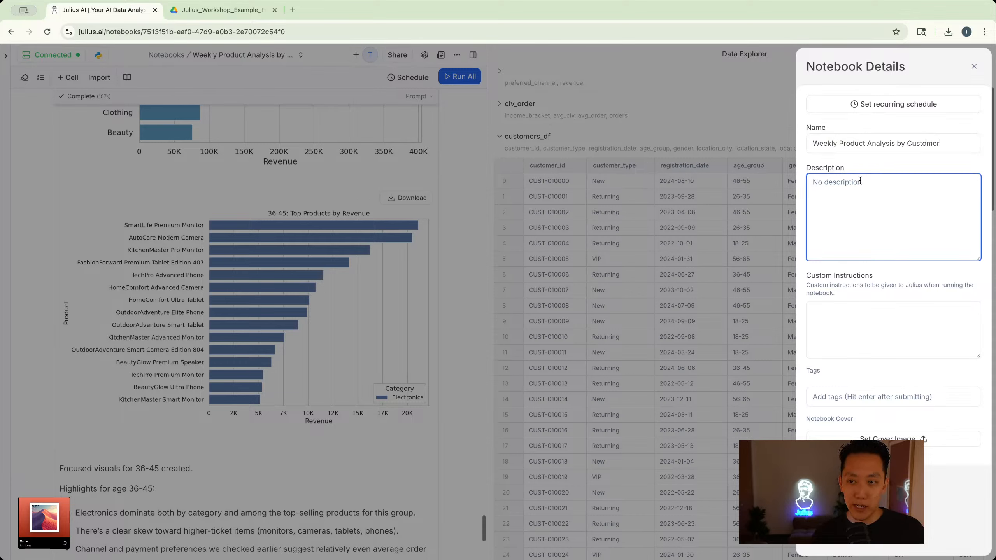
{"action": "type", "text": "This notebook loads, previews, does EDA, and analyzes the 36-45 demographic"}
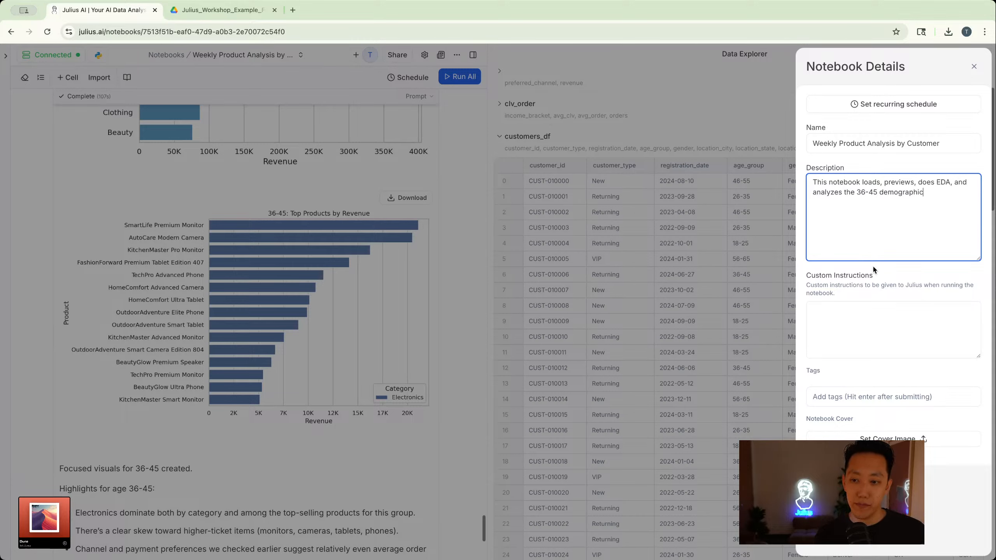
{"action": "left_click", "coordinate": [874, 277]}
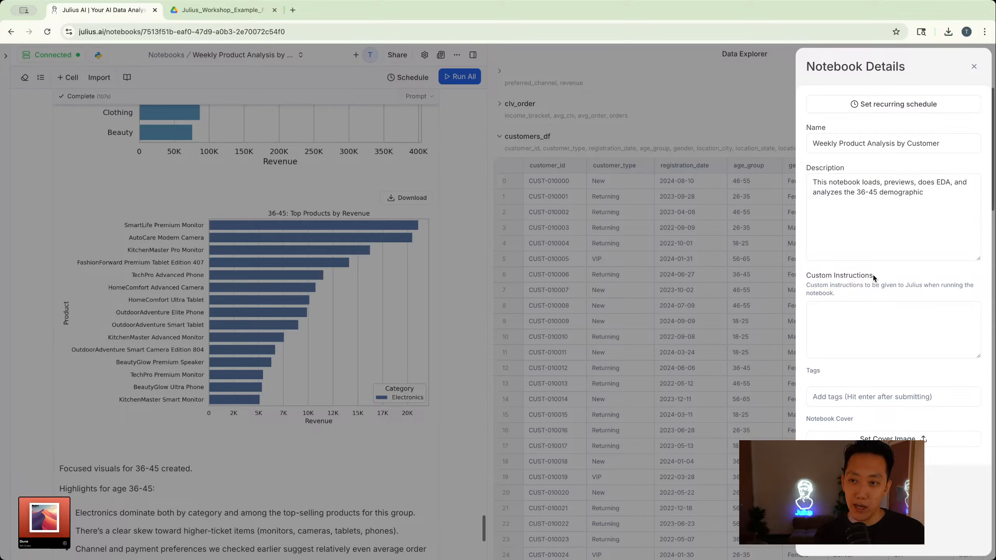
{"action": "left_click", "coordinate": [977, 67]}
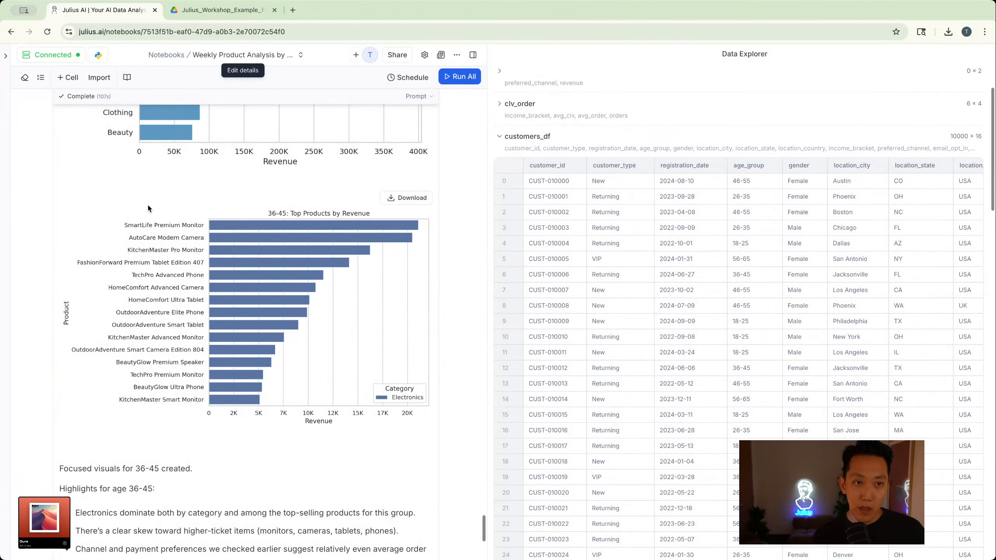
- Start a fresh run of Weekly Product Analysis by Customer and add all four CSV files from Google Drive's Julius_Workshop_Example_Files folder as its source
{"action": "left_click", "coordinate": [173, 55]}
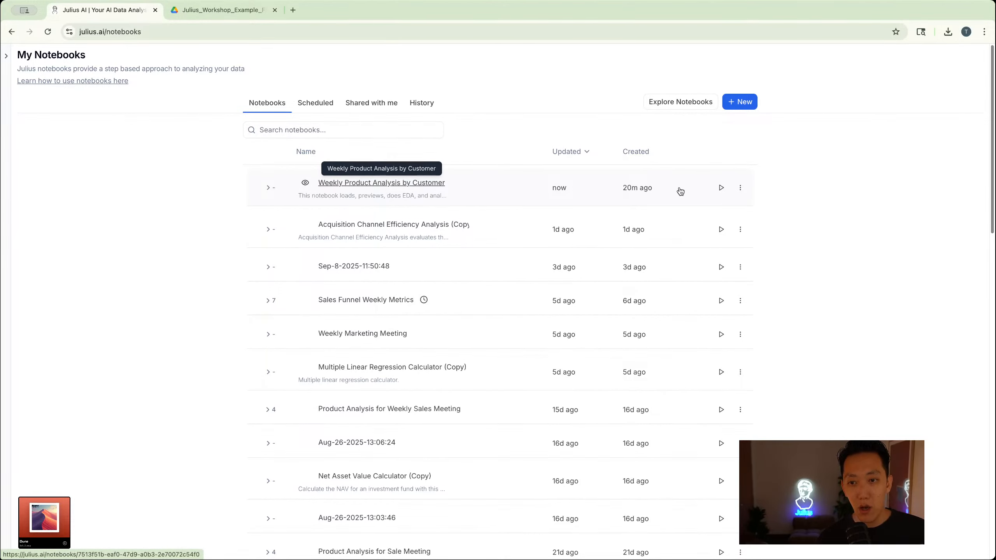
{"action": "left_click", "coordinate": [720, 188]}
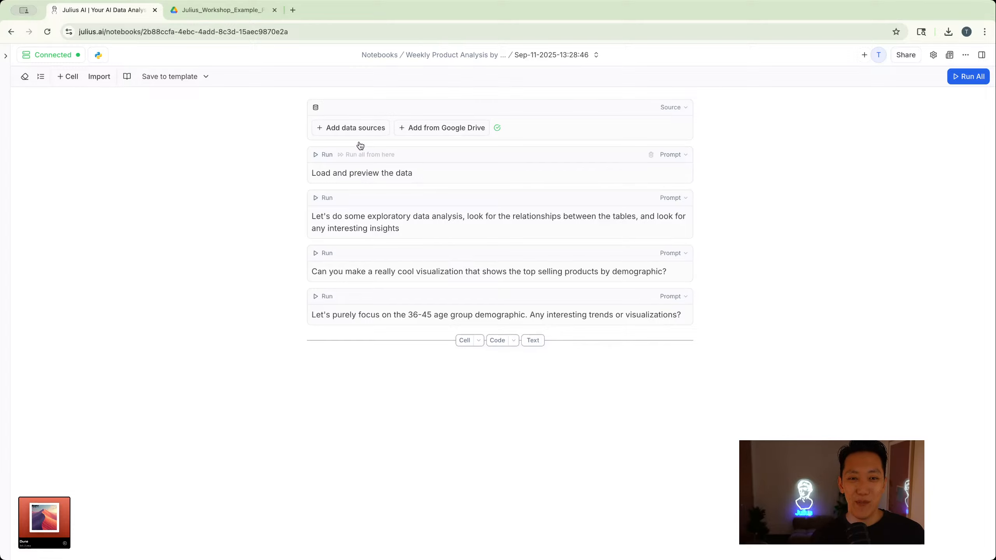
{"action": "left_click", "coordinate": [425, 127]}
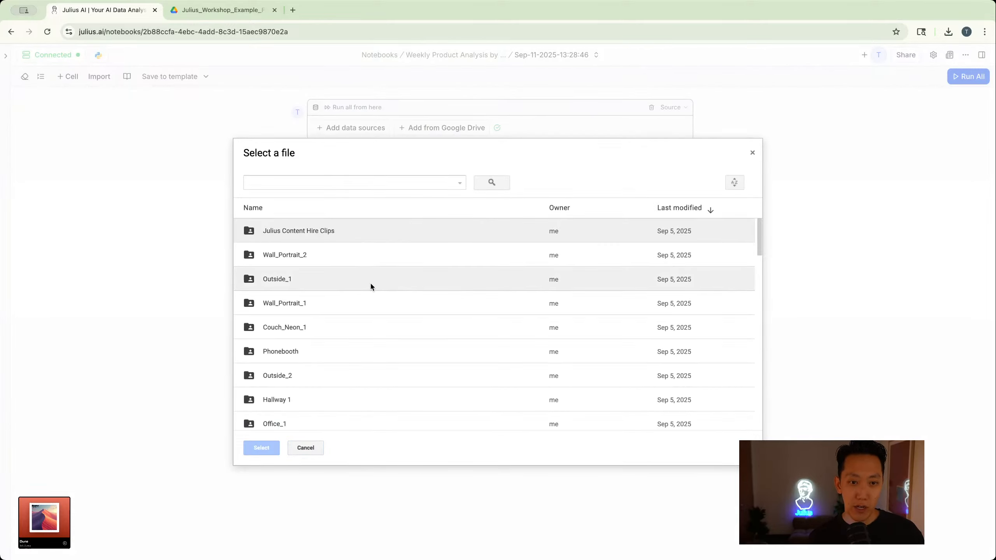
{"action": "scroll", "coordinate": [368, 291], "scroll_direction": "down", "scroll_amount": 1}
{"action": "scroll", "coordinate": [363, 285], "scroll_direction": "down", "scroll_amount": 6}
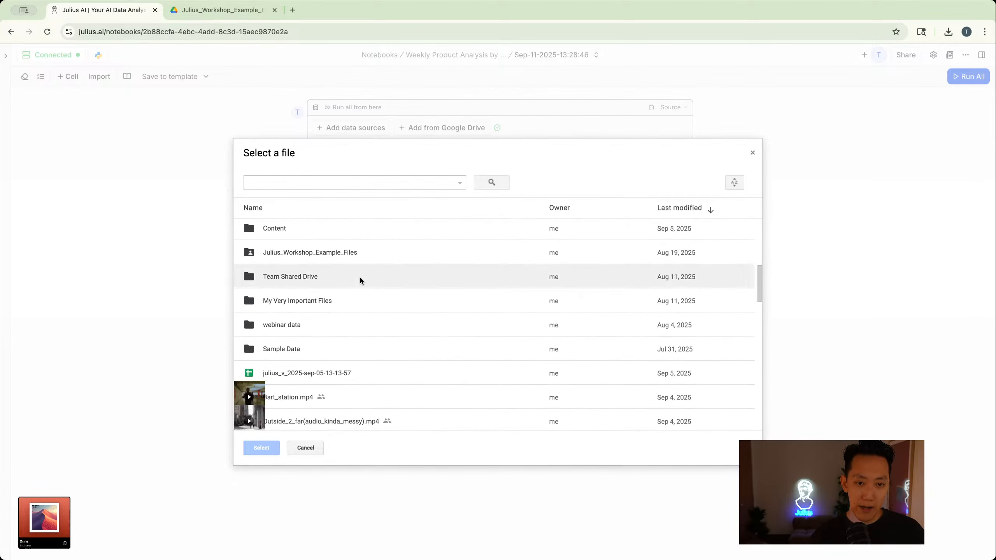
{"action": "double_click", "coordinate": [356, 254]}
{"action": "left_click", "coordinate": [359, 244]}
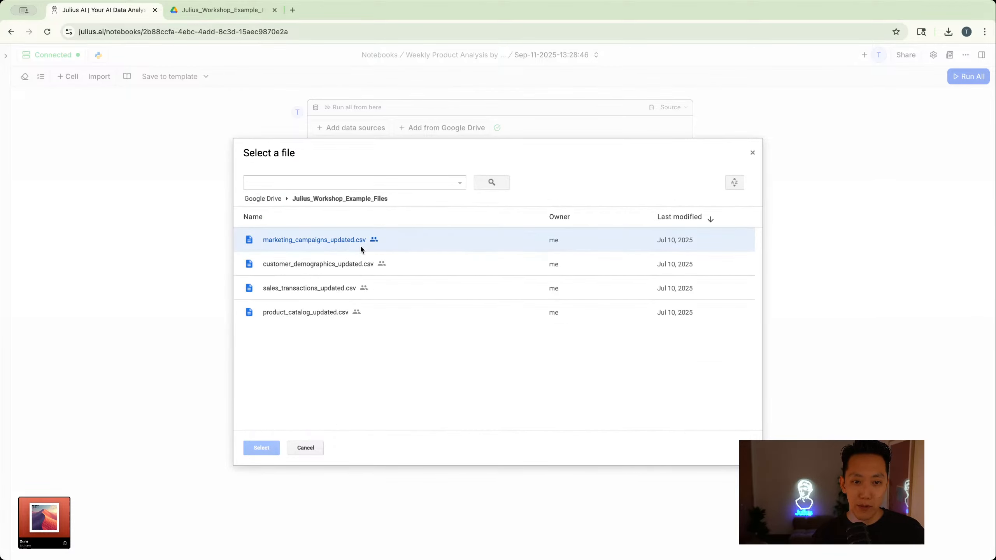
{"action": "left_click", "coordinate": [352, 312], "text": "shift"}
{"action": "left_click", "coordinate": [262, 448]}
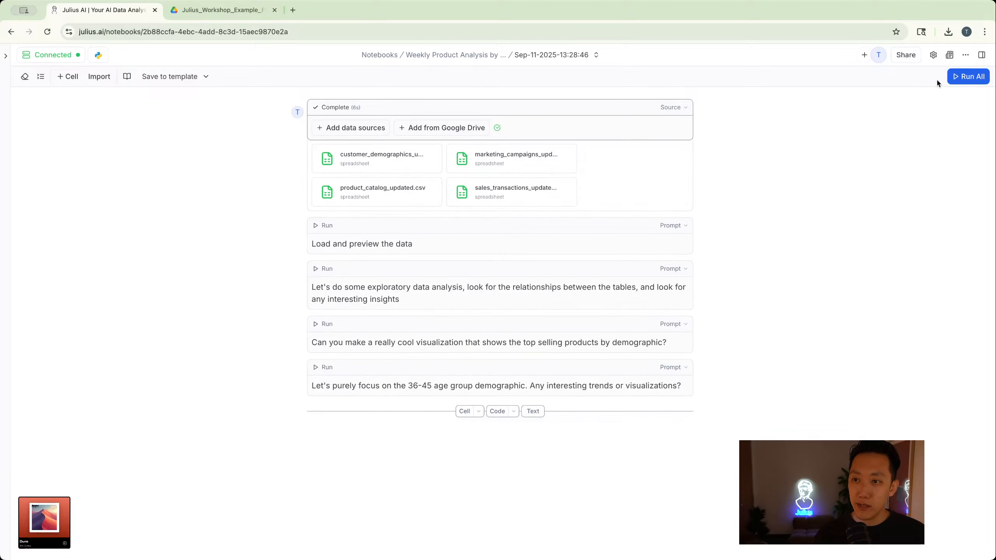
- Run all cells of the new notebook run and inspect the load-and-preview cell's code, dataset shapes and table previews
{"action": "left_click", "coordinate": [952, 77]}
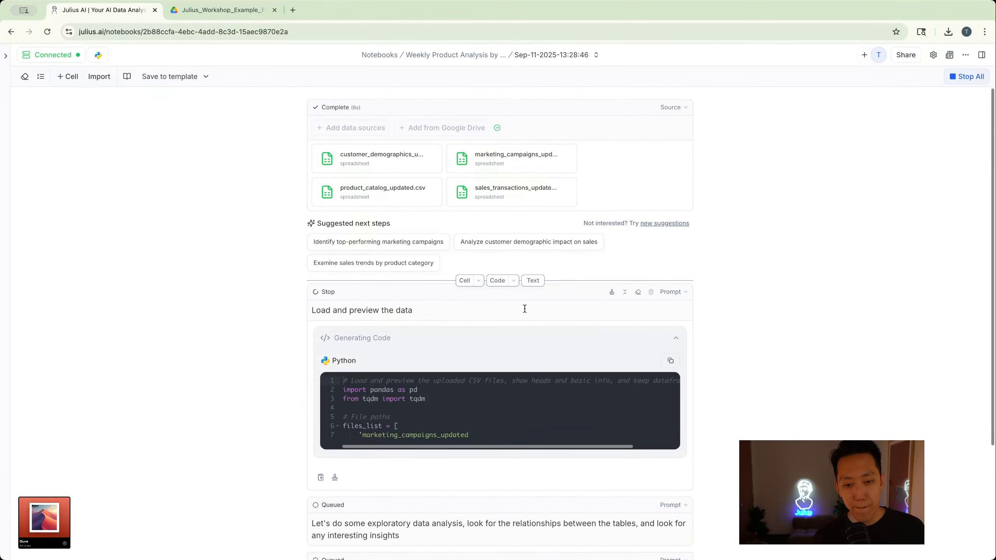
{"action": "scroll", "coordinate": [524, 305], "scroll_direction": "down", "scroll_amount": 4}
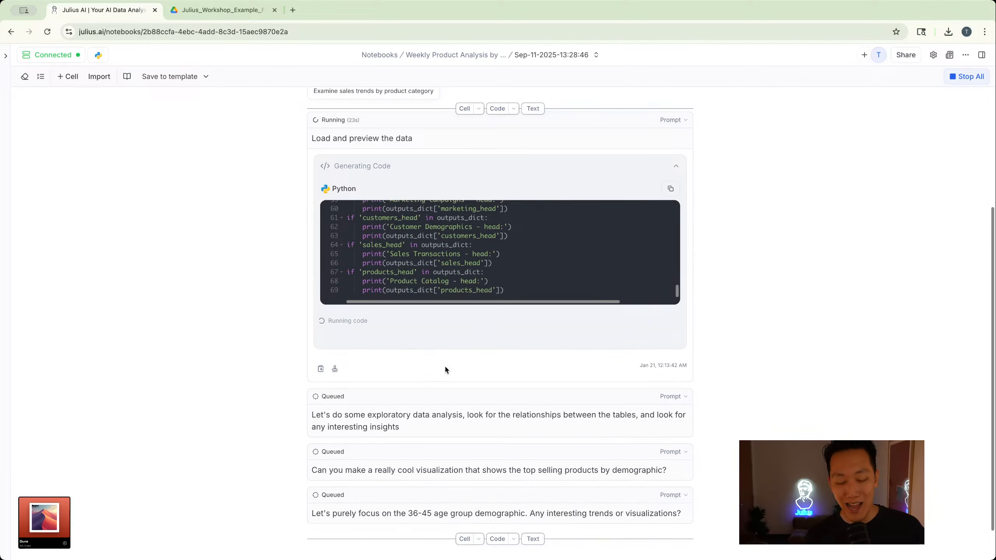
{"action": "scroll", "coordinate": [451, 369], "scroll_direction": "up", "scroll_amount": 5}
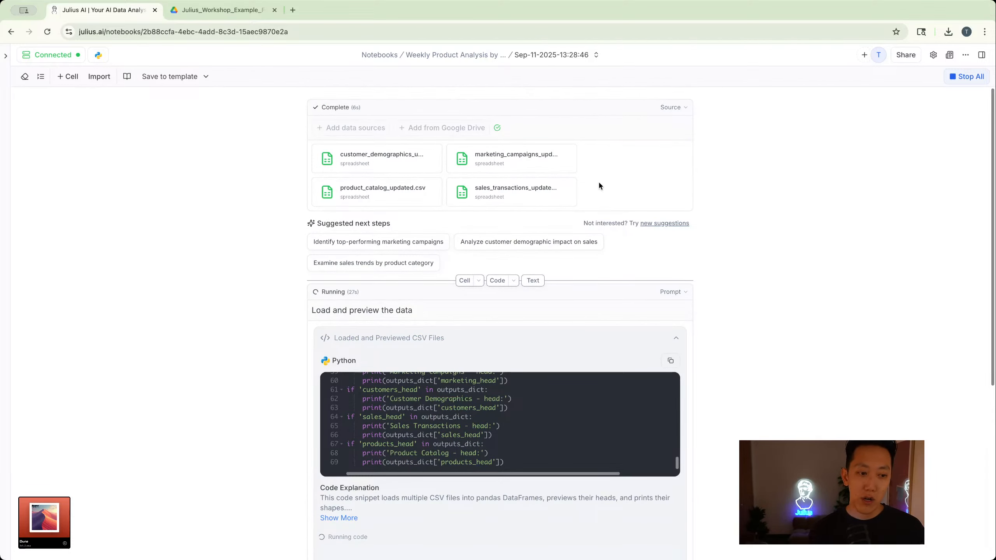
{"action": "scroll", "coordinate": [598, 180], "scroll_direction": "down", "scroll_amount": 8}
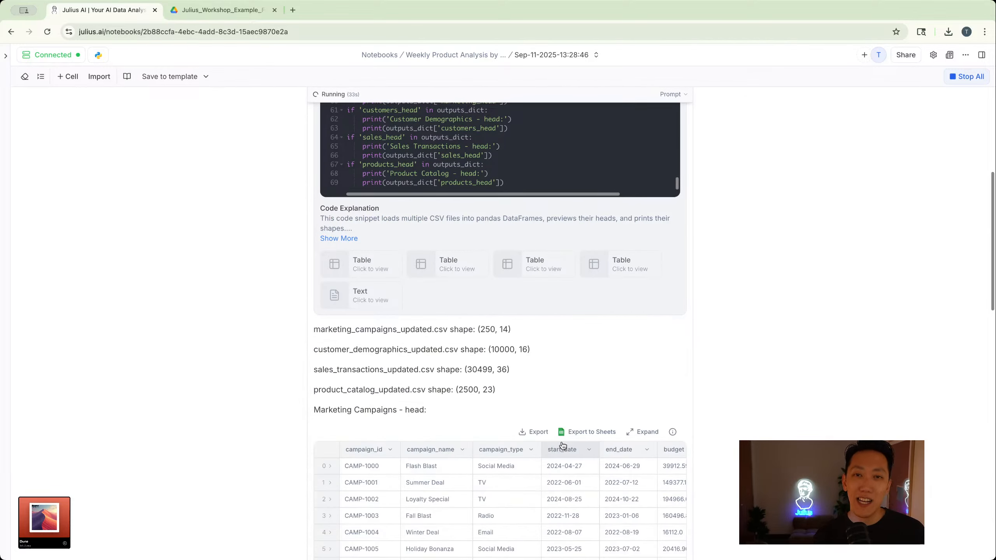
{"action": "scroll", "coordinate": [563, 447], "scroll_direction": "up", "scroll_amount": 1}
{"action": "scroll", "coordinate": [562, 446], "scroll_direction": "down", "scroll_amount": 1}
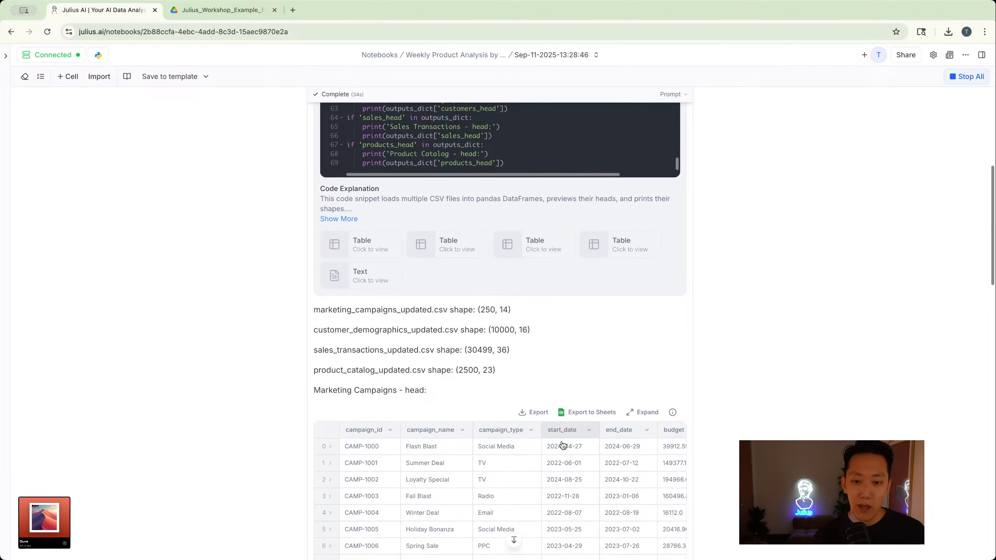
{"action": "scroll", "coordinate": [538, 349], "scroll_direction": "up", "scroll_amount": 7}
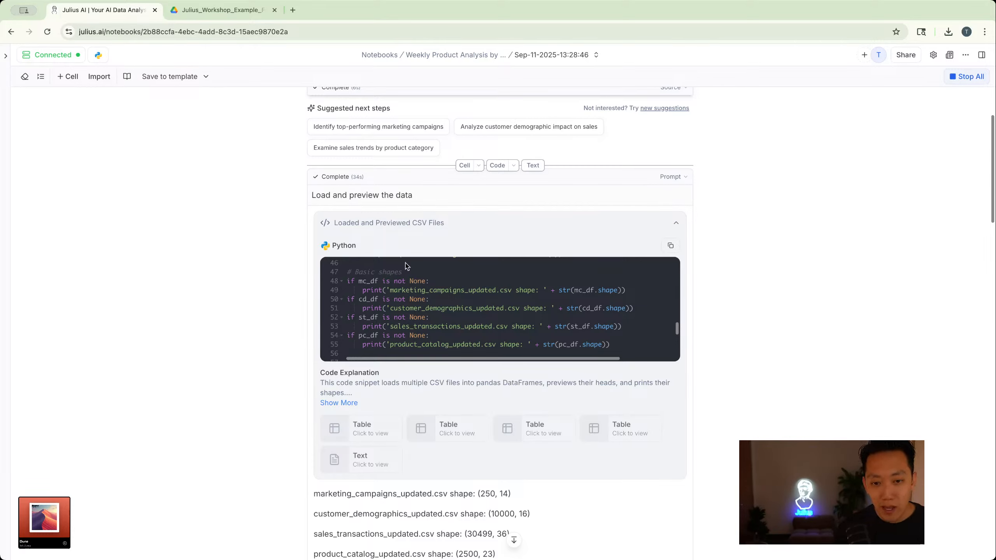
{"action": "scroll", "coordinate": [407, 267], "scroll_direction": "up", "scroll_amount": 10}
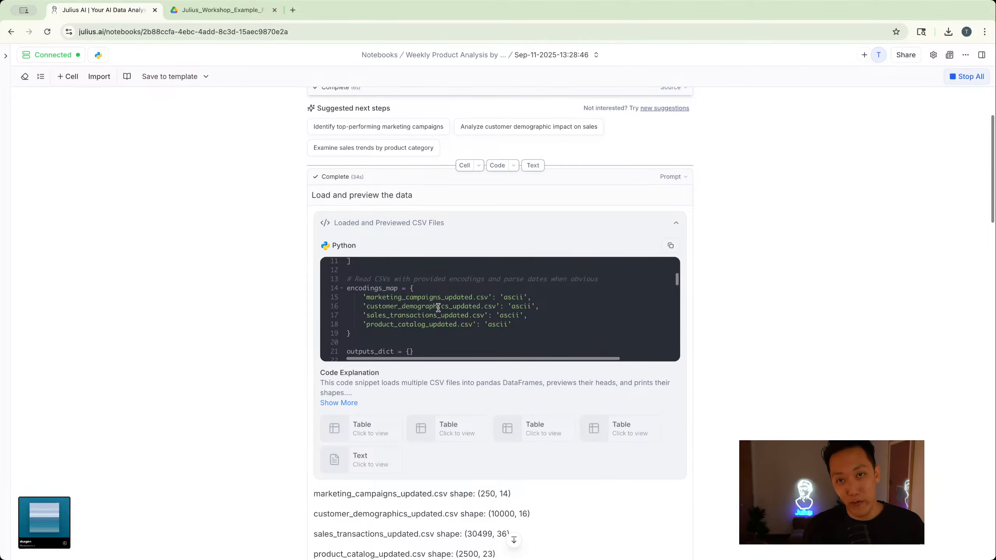
{"action": "scroll", "coordinate": [438, 307], "scroll_direction": "down", "scroll_amount": 5}
{"action": "scroll", "coordinate": [417, 363], "scroll_direction": "down", "scroll_amount": 15}
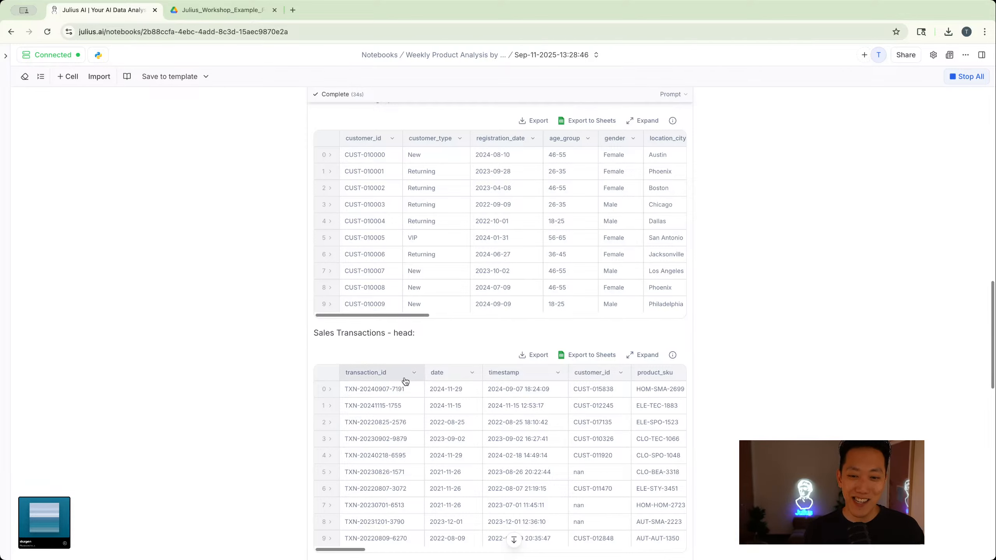
{"action": "scroll", "coordinate": [398, 360], "scroll_direction": "down", "scroll_amount": 15}
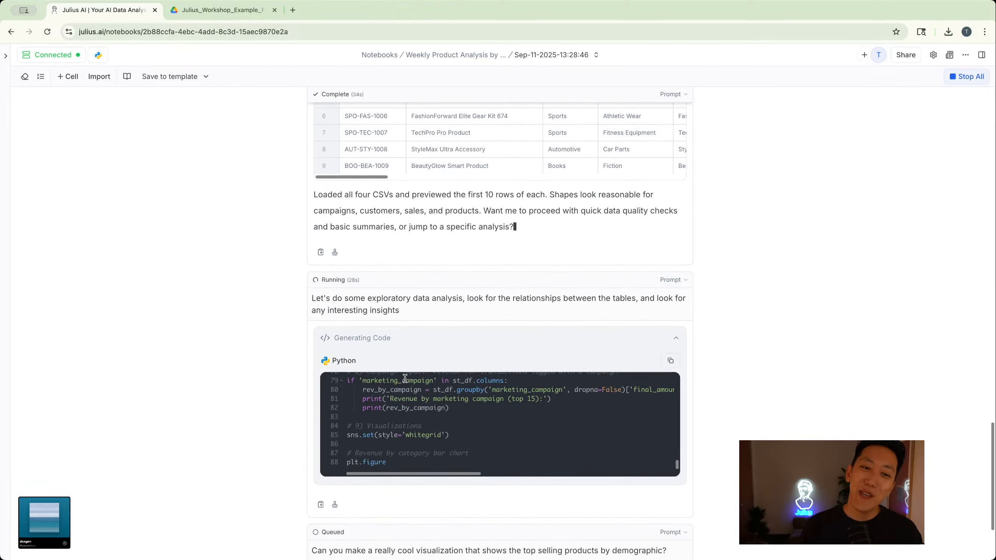
- Review the exploratory data analysis prompt and its charts for category revenue, average order value by age group and top SKUs
{"action": "scroll", "coordinate": [405, 380], "scroll_direction": "down", "scroll_amount": 3}
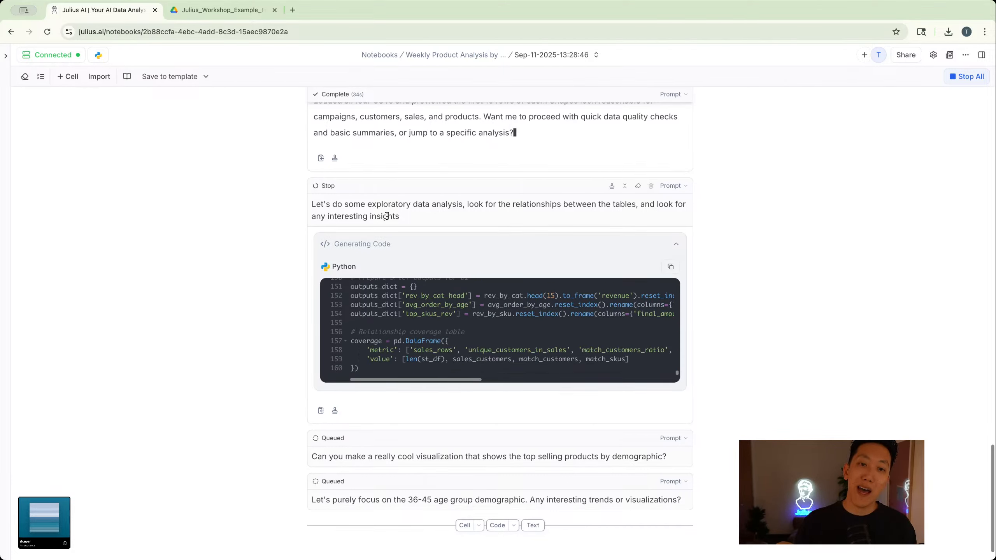
{"action": "left_click_drag", "start_coordinate": [400, 217], "coordinate": [312, 203]}
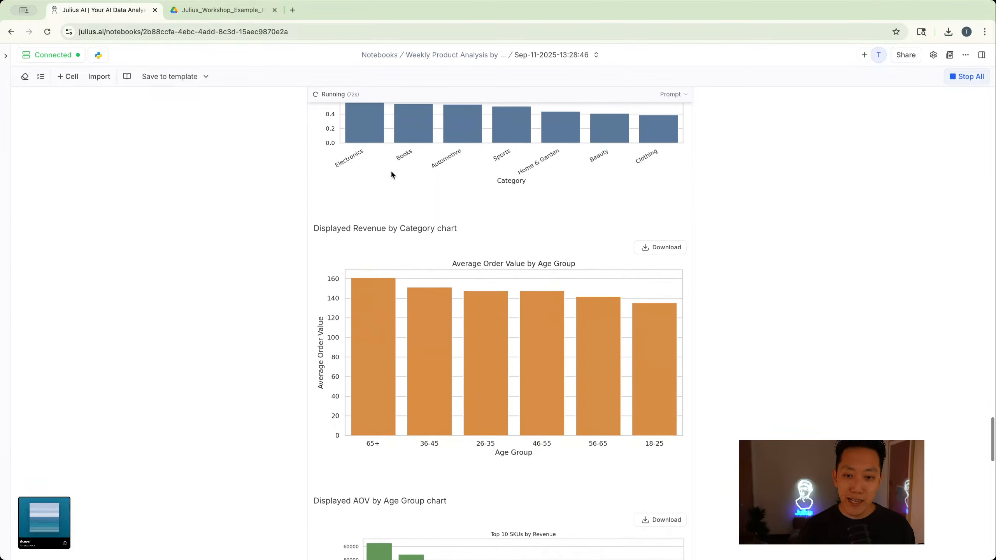
{"action": "scroll", "coordinate": [429, 229], "scroll_direction": "up", "scroll_amount": 3}
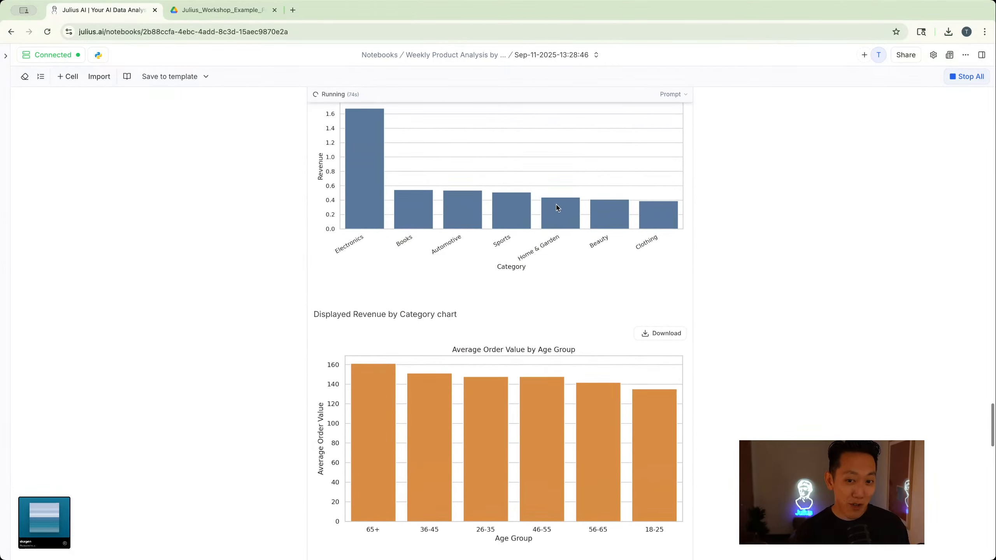
{"action": "scroll", "coordinate": [558, 208], "scroll_direction": "down", "scroll_amount": 5}
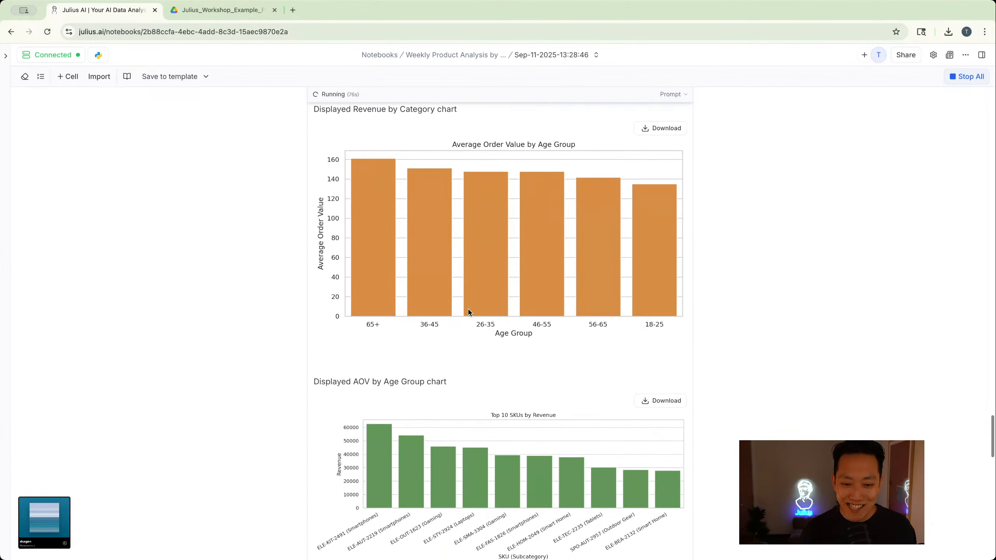
{"action": "scroll", "coordinate": [468, 312], "scroll_direction": "down", "scroll_amount": 3}
{"action": "scroll", "coordinate": [469, 312], "scroll_direction": "down", "scroll_amount": 4}
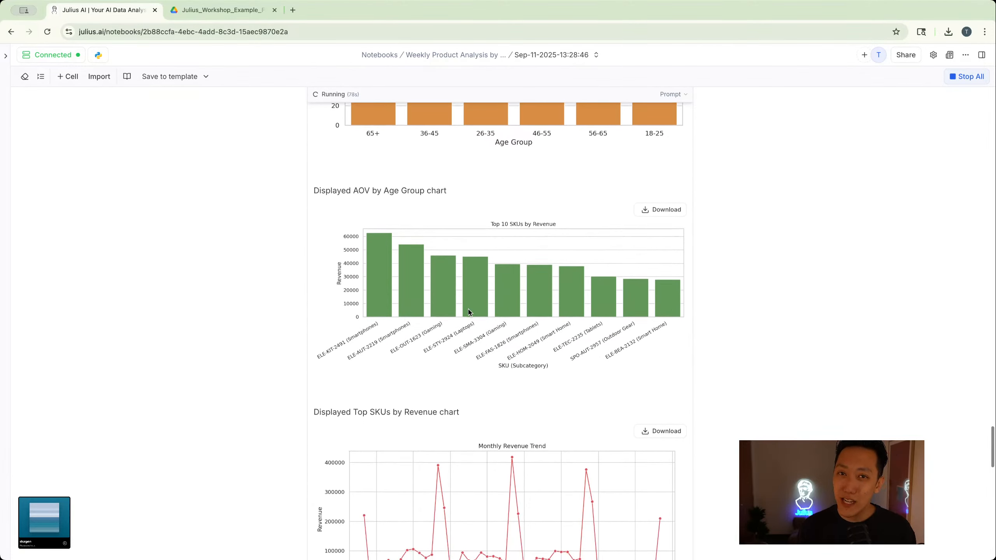
- Review the remaining exploratory output, covering the monthly revenue trend, SKU revenue versus retail price and written takeaways, down to the queued prompt
{"action": "scroll", "coordinate": [468, 311], "scroll_direction": "down", "scroll_amount": 3}
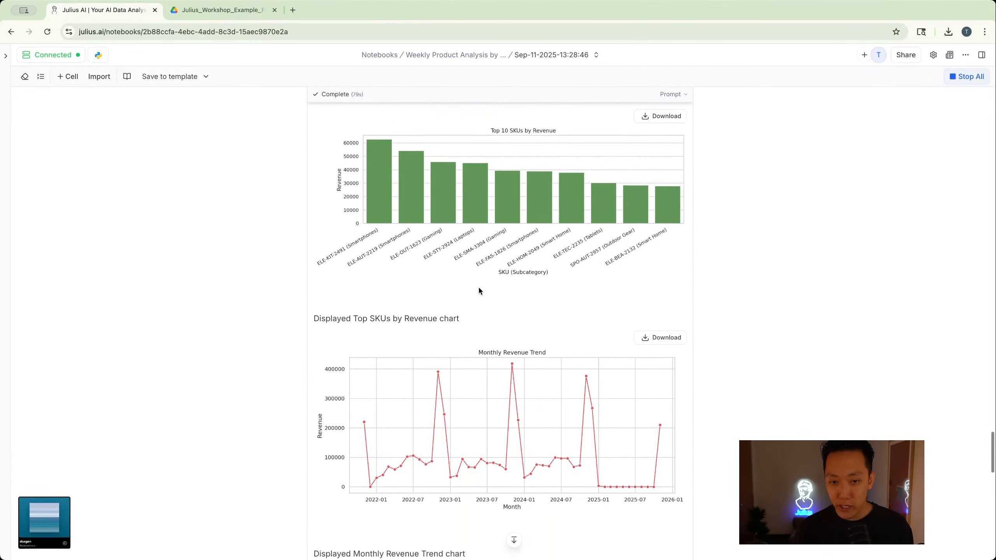
{"action": "scroll", "coordinate": [479, 289], "scroll_direction": "down", "scroll_amount": 10}
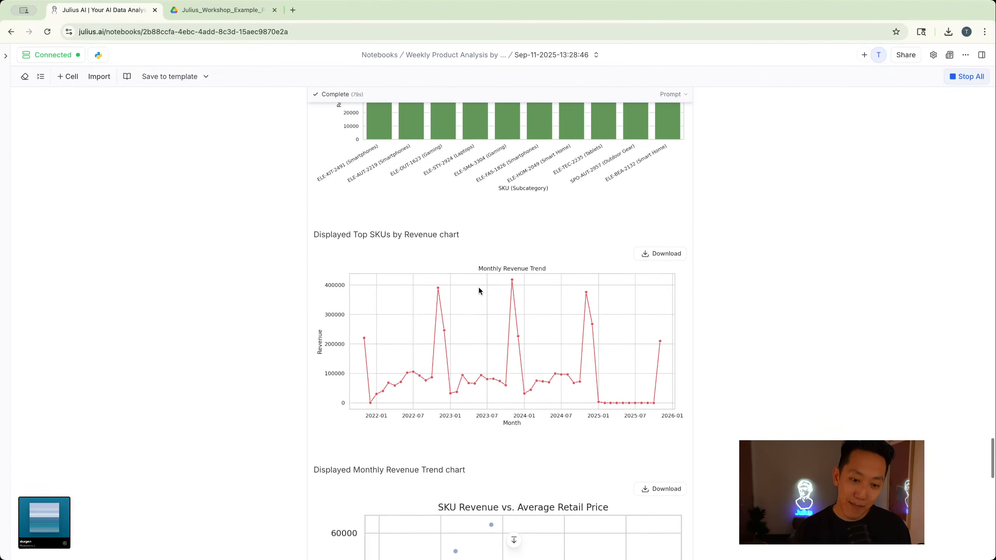
{"action": "scroll", "coordinate": [480, 290], "scroll_direction": "down", "scroll_amount": 10}
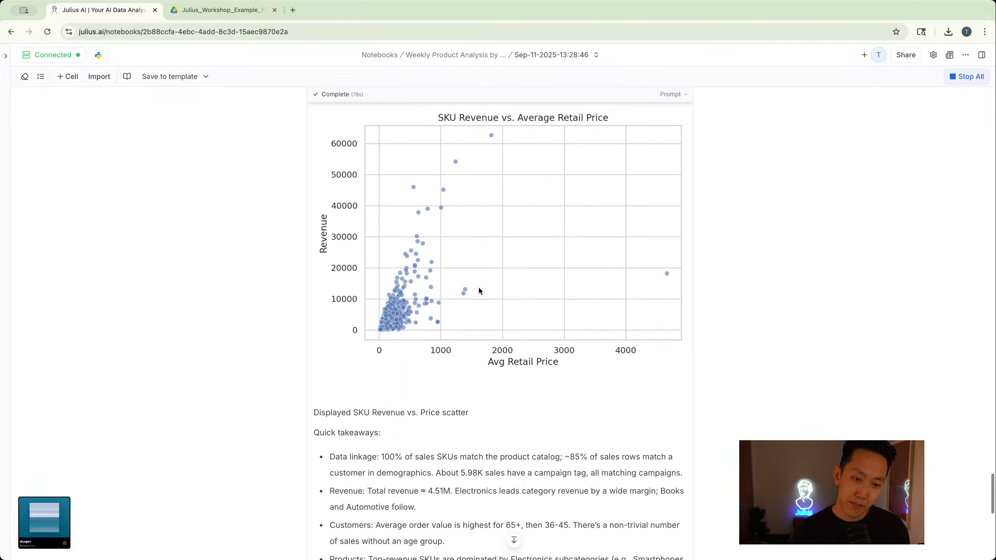
{"action": "scroll", "coordinate": [392, 208], "scroll_direction": "down", "scroll_amount": 11}
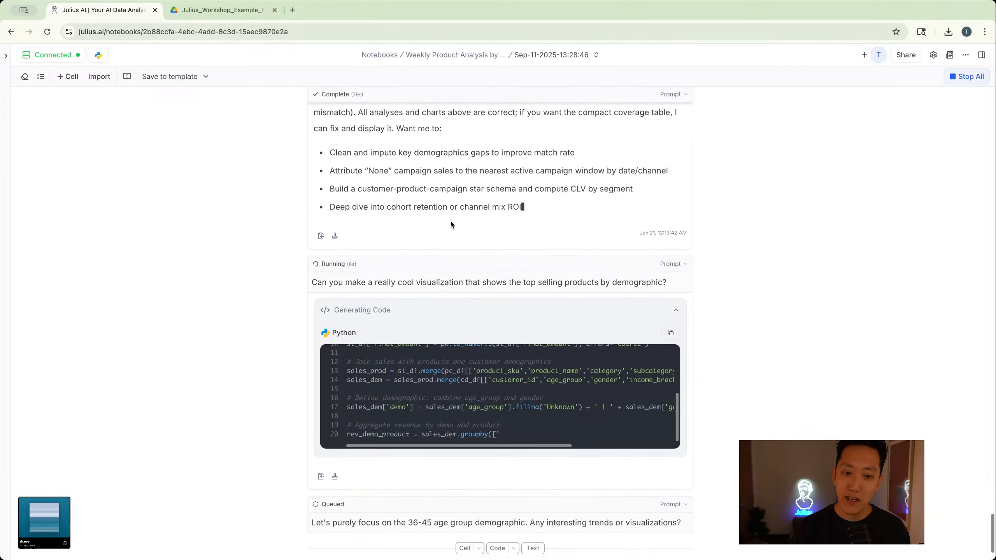
{"action": "scroll", "coordinate": [450, 219], "scroll_direction": "down", "scroll_amount": 2}
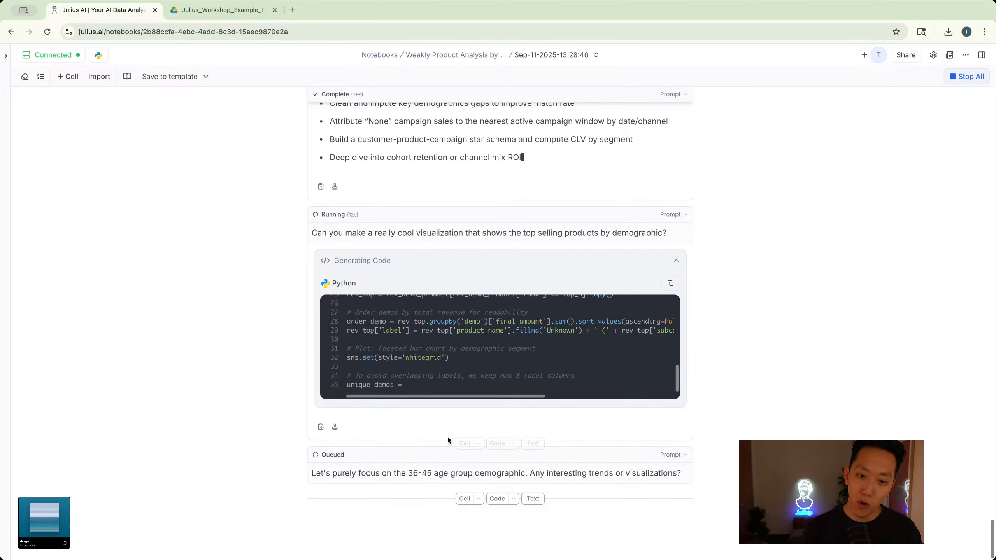
- Return to the notebooks list and open the original Weekly Product Analysis by Customer notebook
{"action": "left_click", "coordinate": [11, 33]}
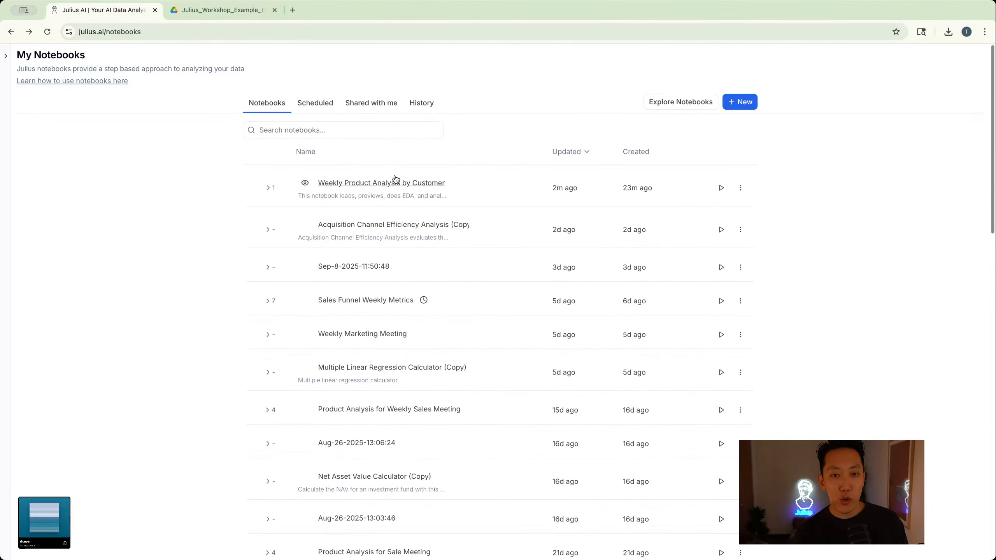
{"action": "left_click", "coordinate": [380, 183]}
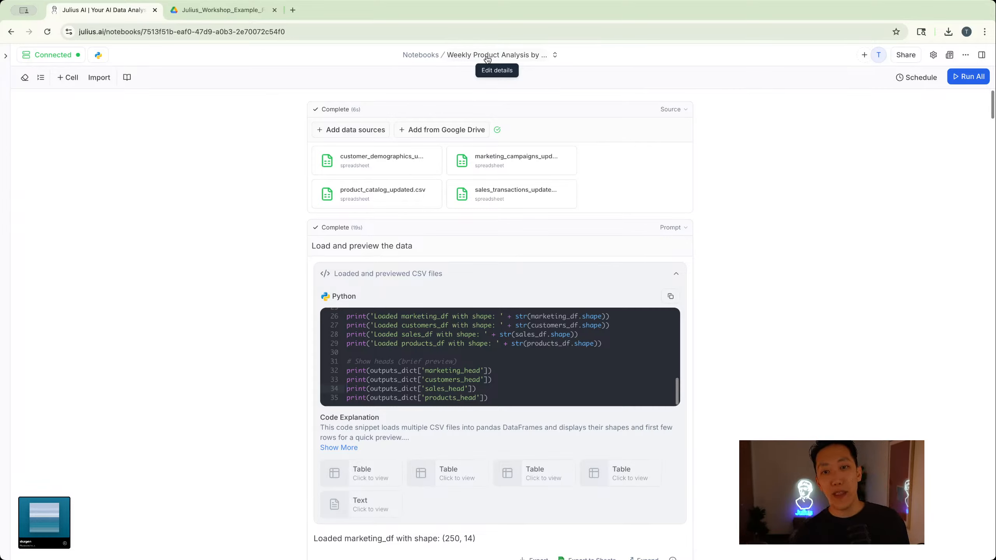
{"action": "left_click", "coordinate": [487, 58]}
{"action": "key", "text": "Escape"}
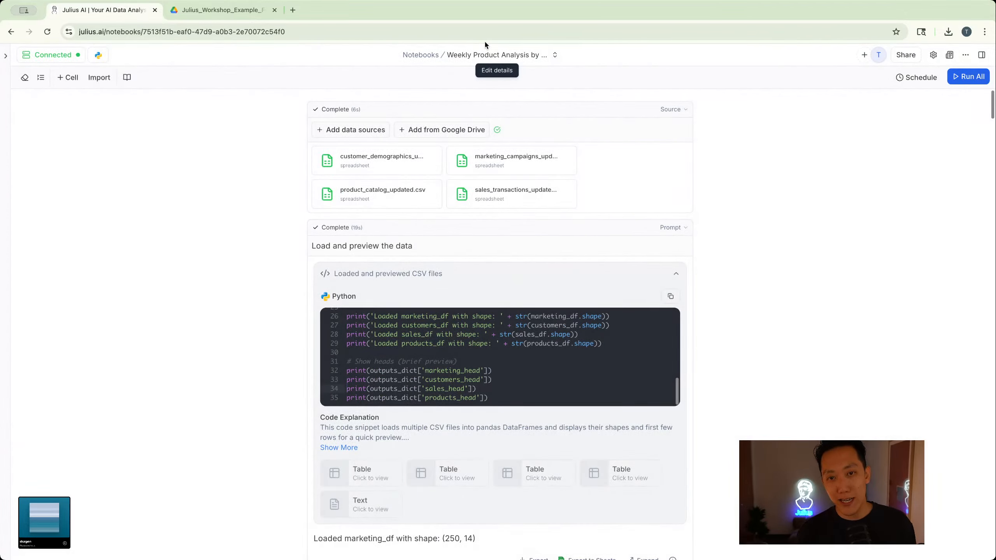
- Examine the completed notebook's outputs, focusing on the 36-45 age group cell's generated code, product table and revenue charts
{"action": "scroll", "coordinate": [446, 156], "scroll_direction": "down", "scroll_amount": 20}
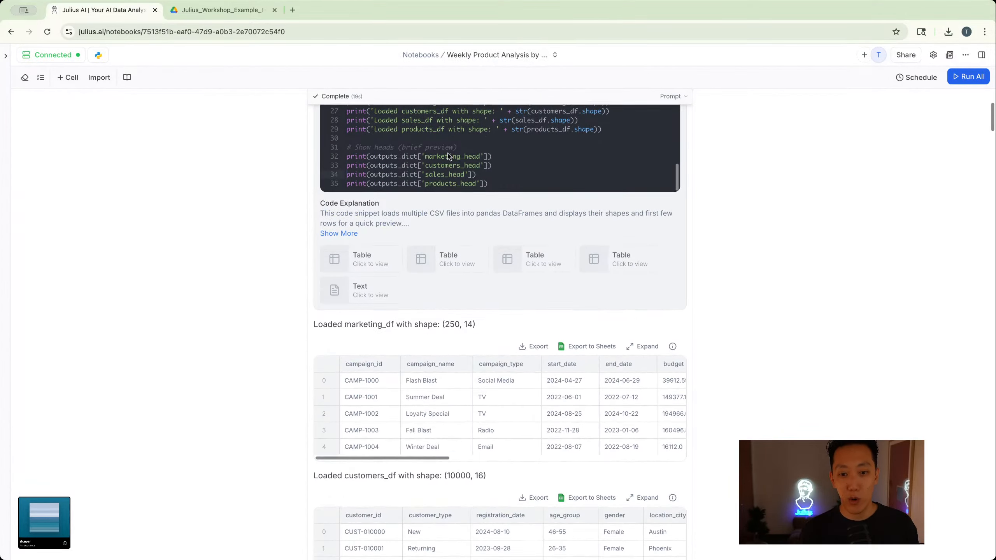
{"action": "scroll", "coordinate": [446, 156], "scroll_direction": "down", "scroll_amount": 20}
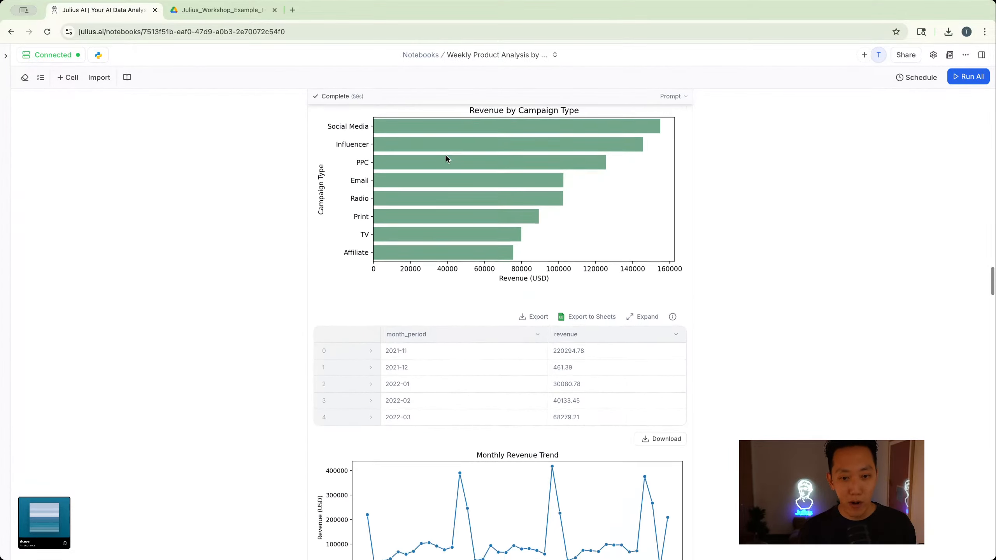
{"action": "scroll", "coordinate": [444, 162], "scroll_direction": "down", "scroll_amount": 20}
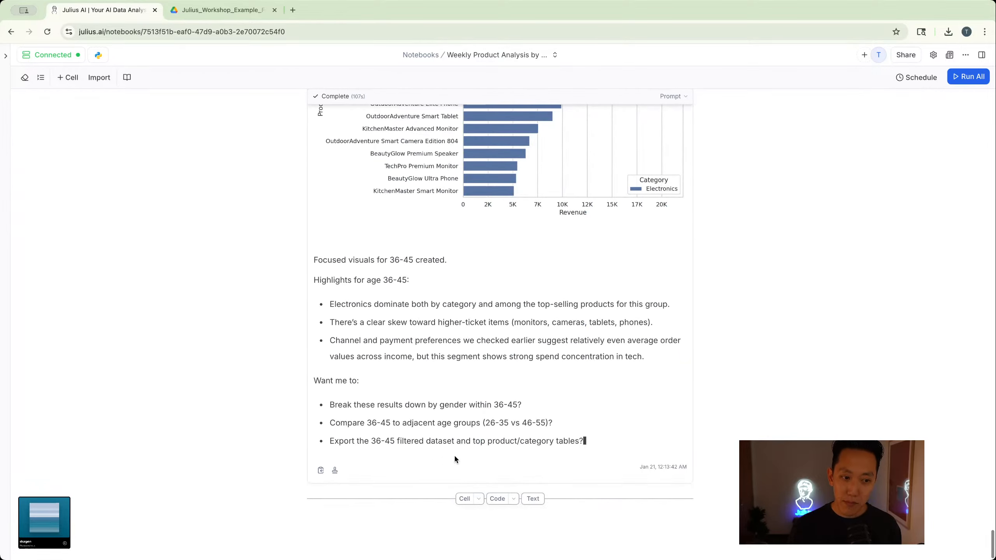
{"action": "scroll", "coordinate": [473, 518], "scroll_direction": "up", "scroll_amount": 20}
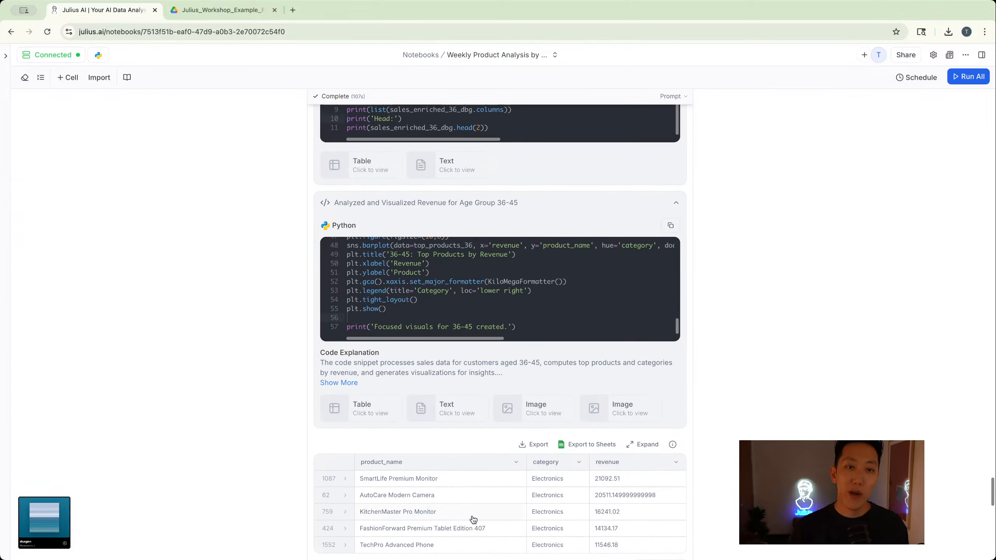
{"action": "scroll", "coordinate": [473, 520], "scroll_direction": "up", "scroll_amount": 8}
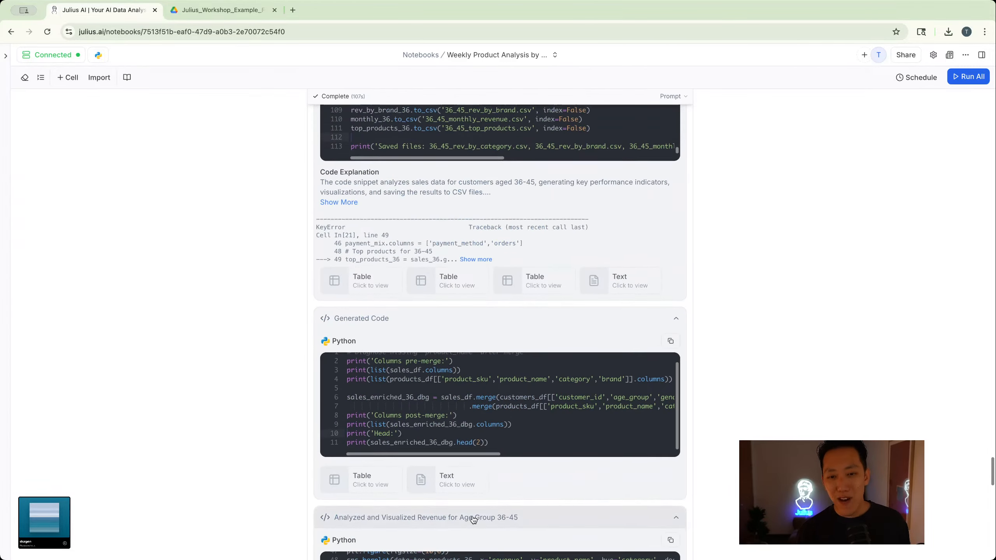
{"action": "scroll", "coordinate": [474, 520], "scroll_direction": "up", "scroll_amount": 5}
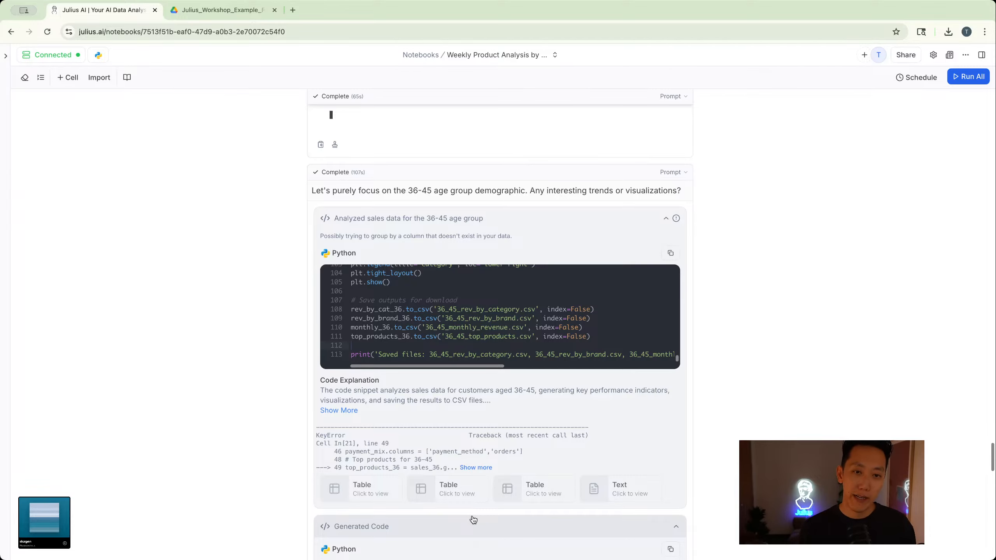
{"action": "scroll", "coordinate": [473, 520], "scroll_direction": "down", "scroll_amount": 15}
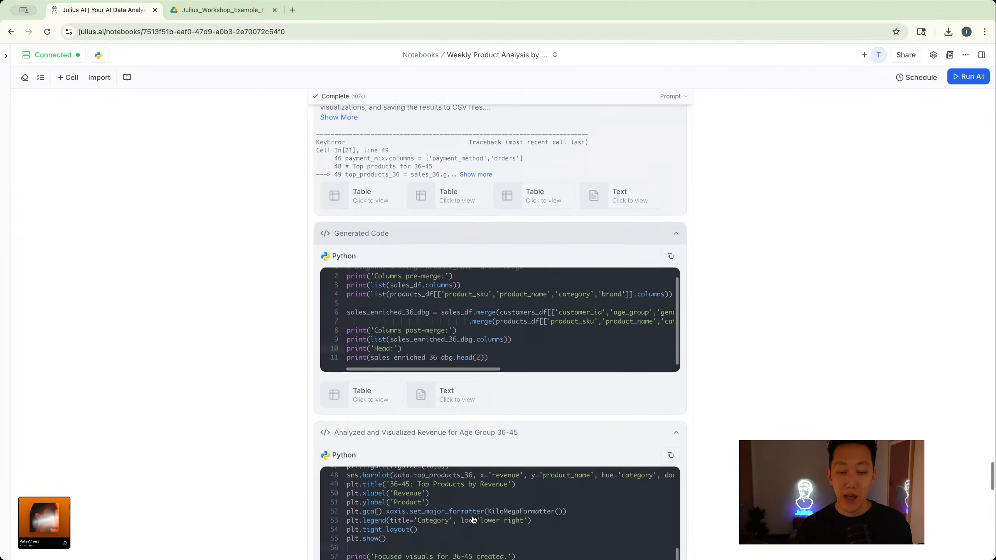
{"action": "scroll", "coordinate": [474, 520], "scroll_direction": "down", "scroll_amount": 9}
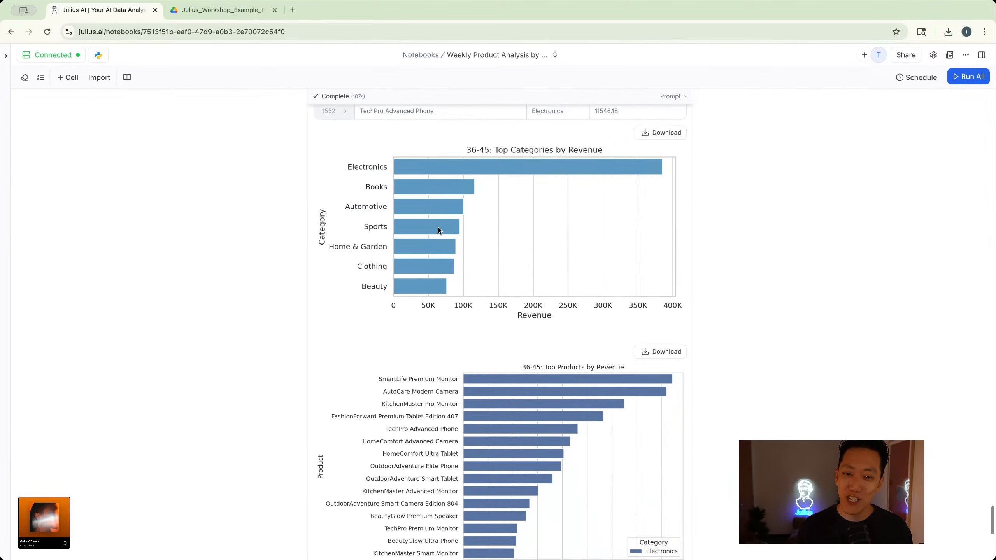
{"action": "scroll", "coordinate": [439, 230], "scroll_direction": "up", "scroll_amount": 7}
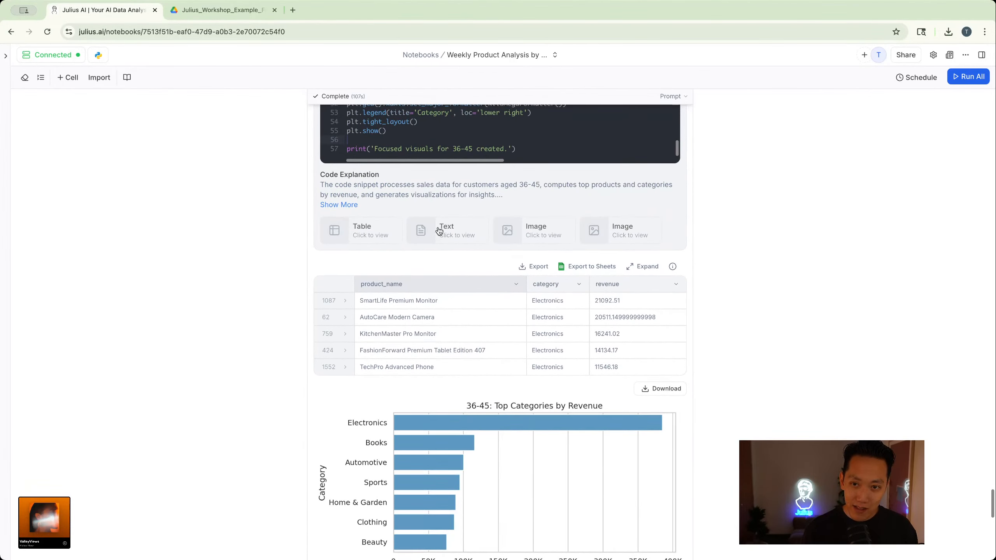
{"action": "scroll", "coordinate": [439, 230], "scroll_direction": "up", "scroll_amount": 3}
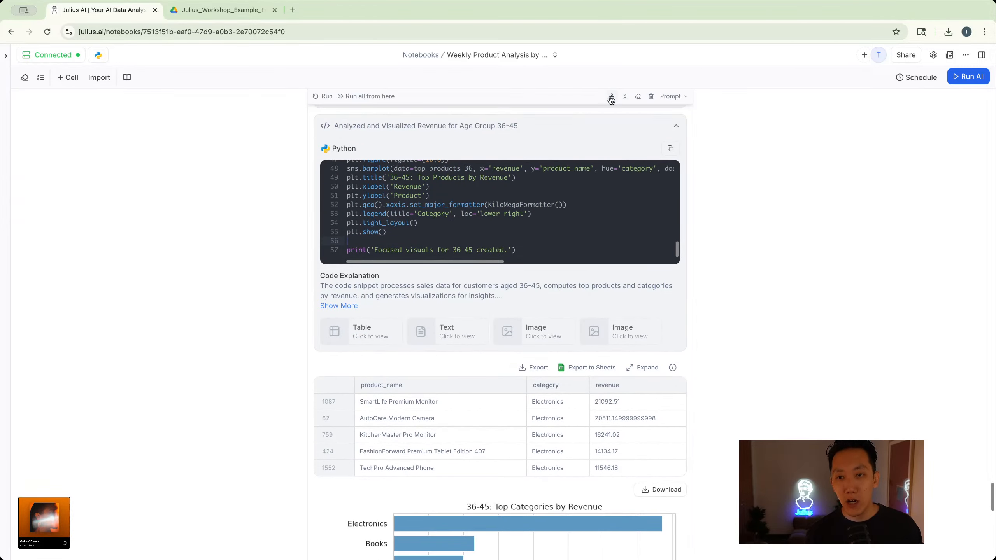
{"action": "scroll", "coordinate": [578, 166], "scroll_direction": "up", "scroll_amount": 5}
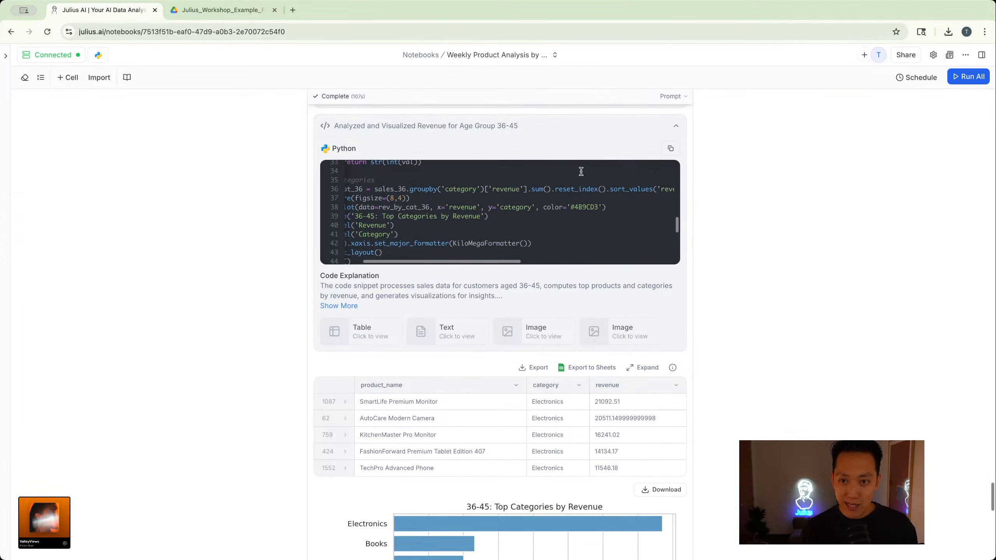
{"action": "scroll", "coordinate": [826, 185], "scroll_direction": "up", "scroll_amount": 15}
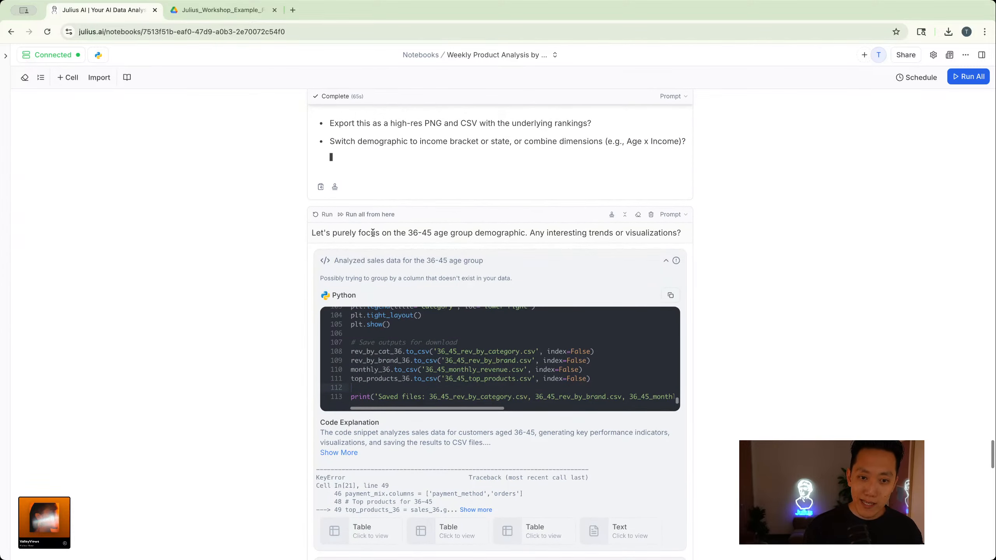
- Convert the 36-45 age group prompt cell into four reproducible cells, comparing the current and new states before accepting the changes
{"action": "left_click", "coordinate": [614, 219]}
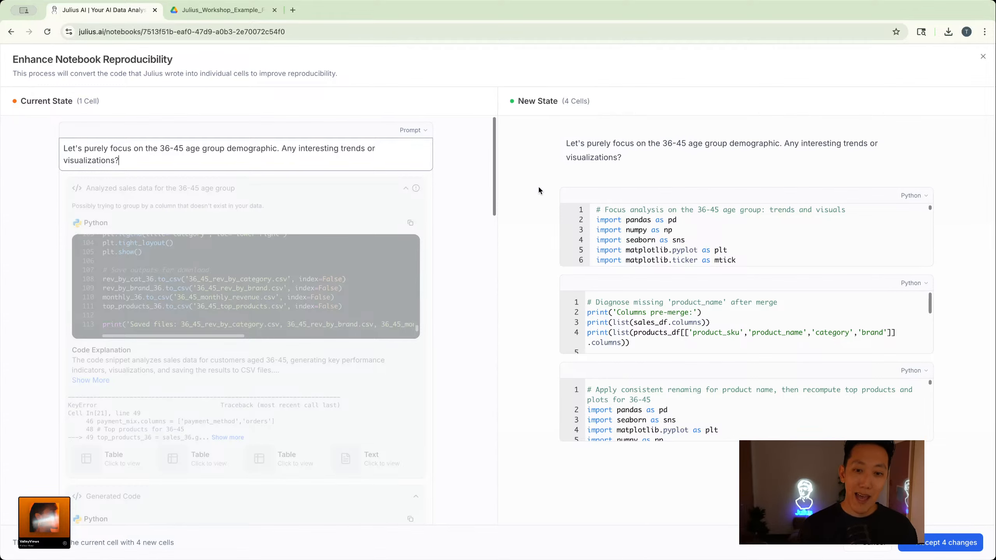
{"action": "scroll", "coordinate": [337, 354], "scroll_direction": "down", "scroll_amount": 15}
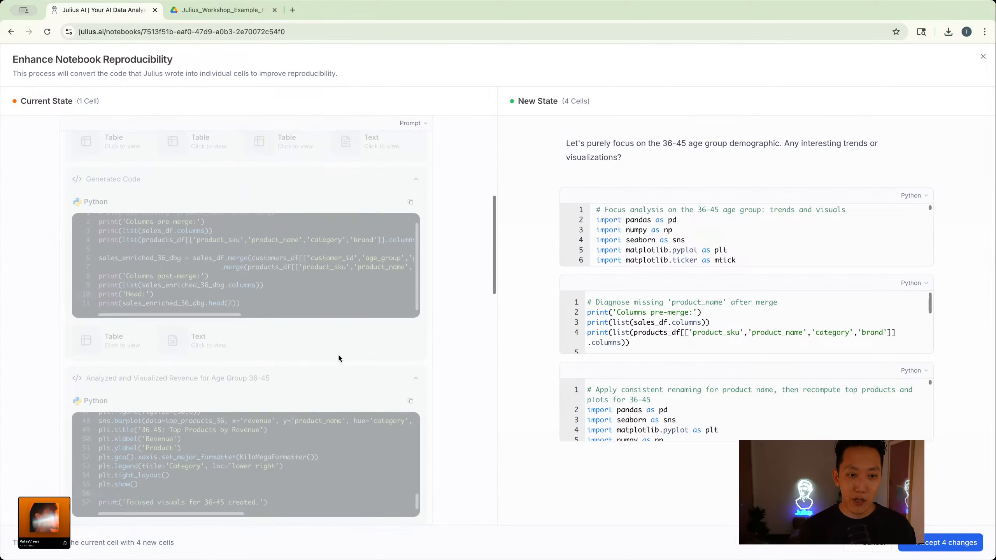
{"action": "scroll", "coordinate": [339, 355], "scroll_direction": "down", "scroll_amount": 6}
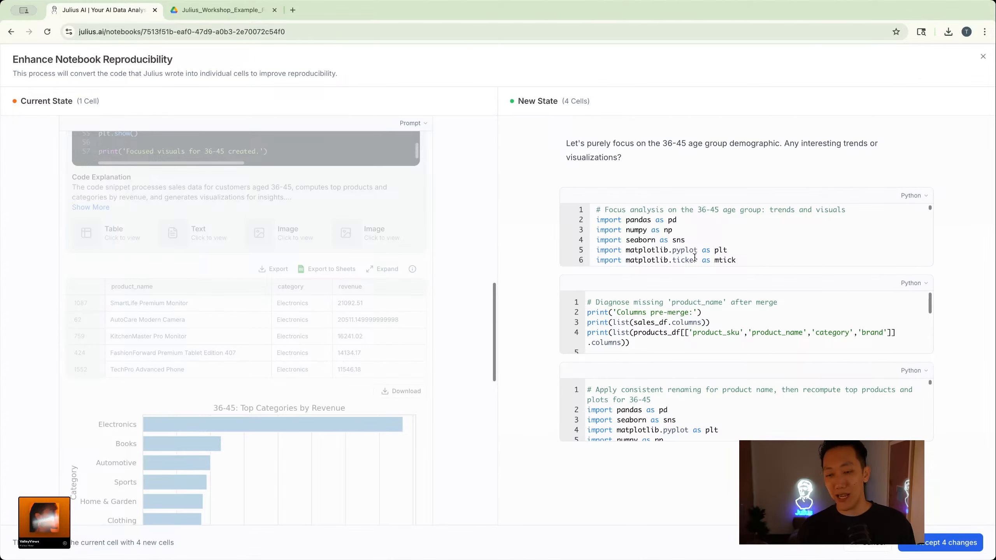
{"action": "scroll", "coordinate": [236, 283], "scroll_direction": "down", "scroll_amount": 5}
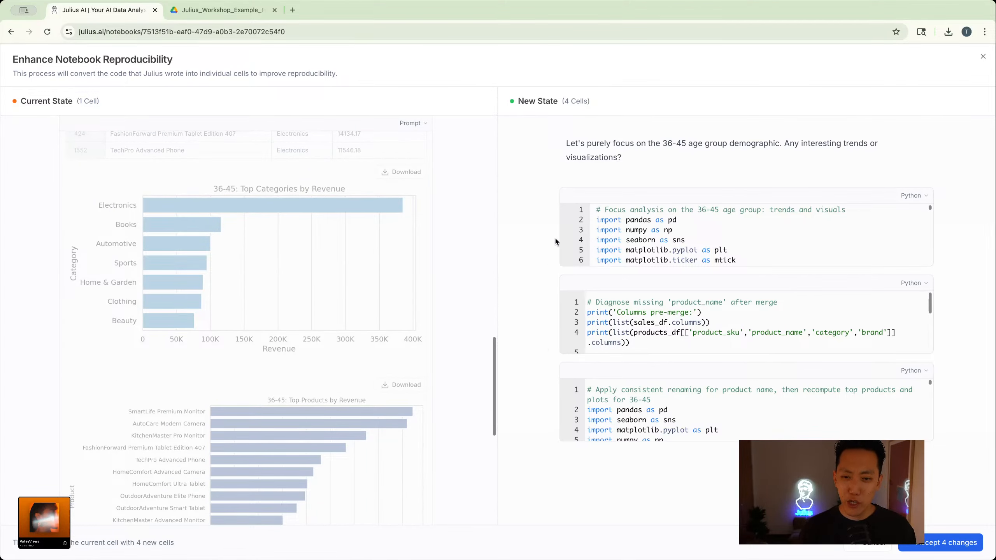
{"action": "left_click", "coordinate": [928, 541]}
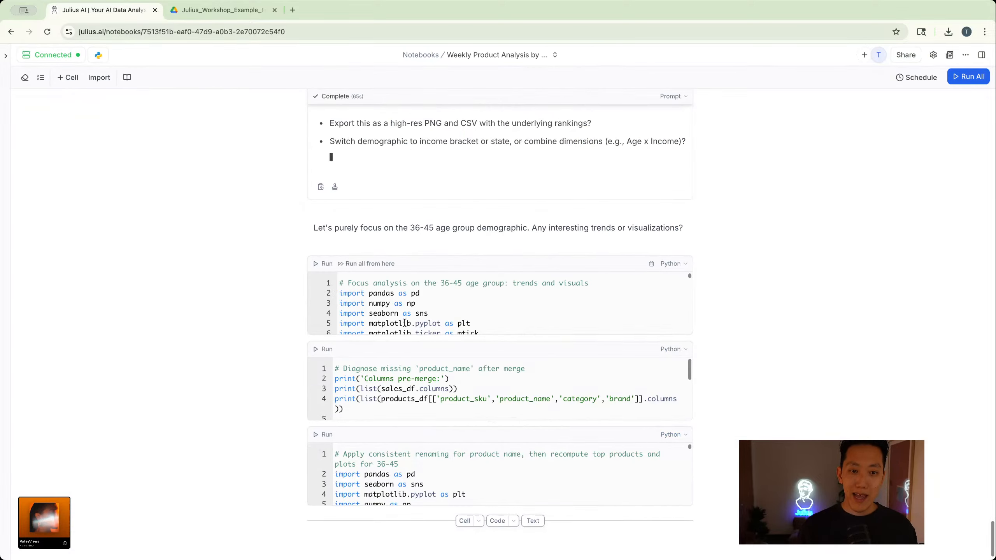
- Run the converted 36-45 Python cells and review their summary tables, merge diagnosis, product-name renaming code and revenue charts
{"action": "left_click", "coordinate": [325, 263]}
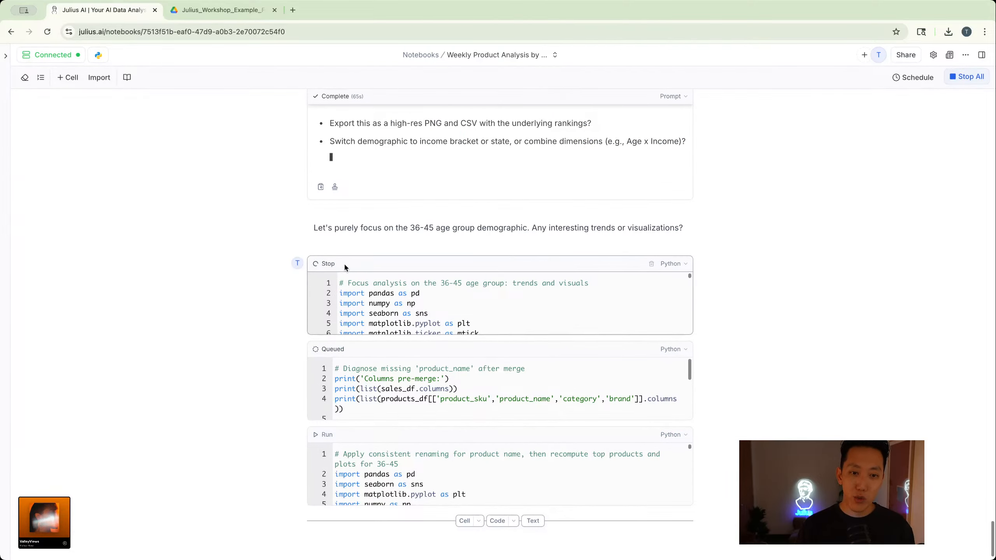
{"action": "scroll", "coordinate": [369, 386], "scroll_direction": "down", "scroll_amount": 5}
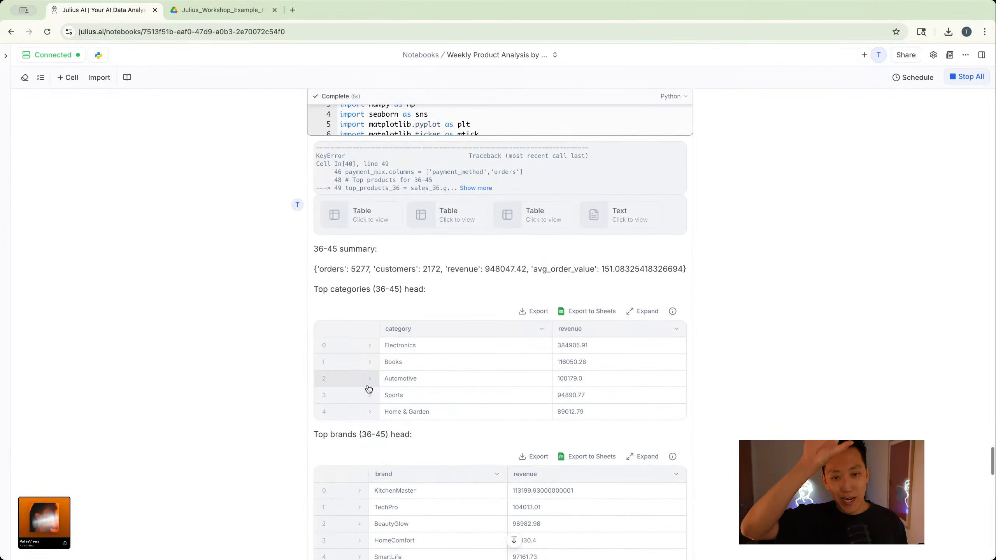
{"action": "scroll", "coordinate": [369, 388], "scroll_direction": "down", "scroll_amount": 20}
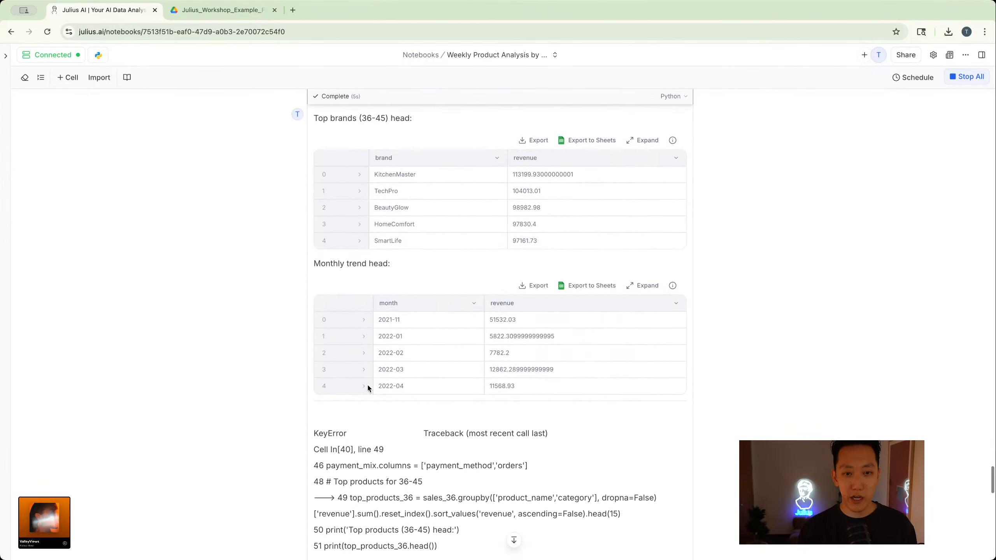
{"action": "scroll", "coordinate": [368, 387], "scroll_direction": "down", "scroll_amount": 11}
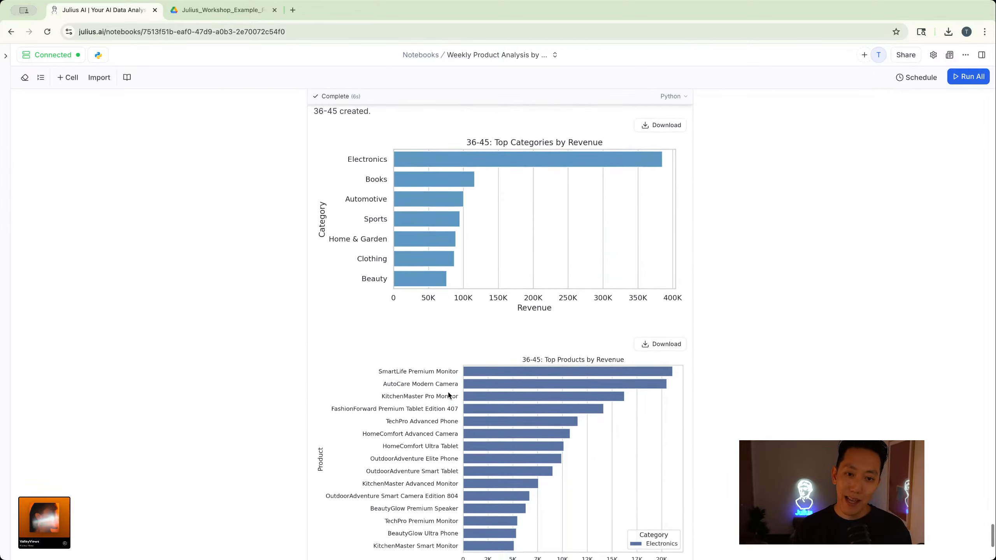
{"action": "scroll", "coordinate": [421, 215], "scroll_direction": "down", "scroll_amount": 2}
{"action": "scroll", "coordinate": [420, 215], "scroll_direction": "up", "scroll_amount": 3}
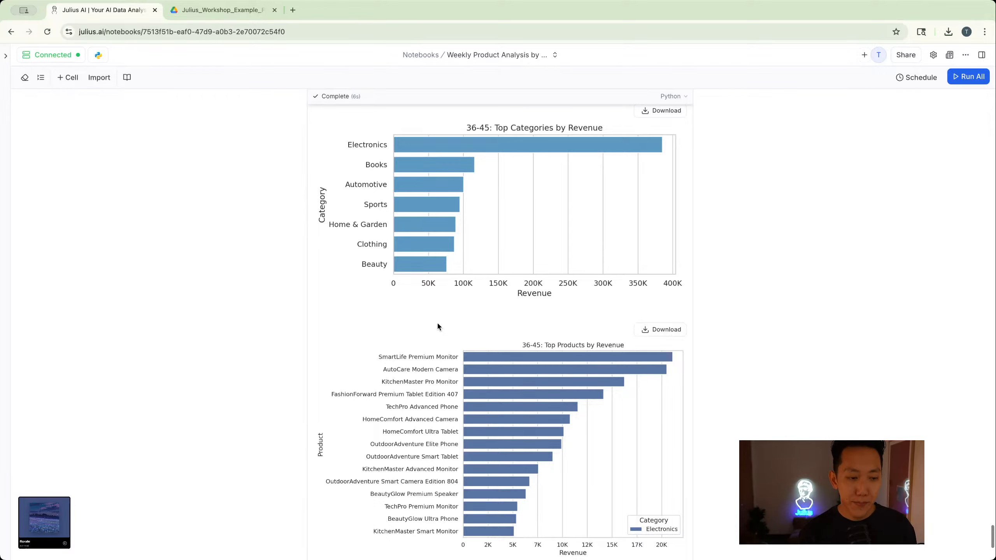
{"action": "scroll", "coordinate": [437, 325], "scroll_direction": "down", "scroll_amount": 5}
{"action": "scroll", "coordinate": [437, 325], "scroll_direction": "up", "scroll_amount": 15}
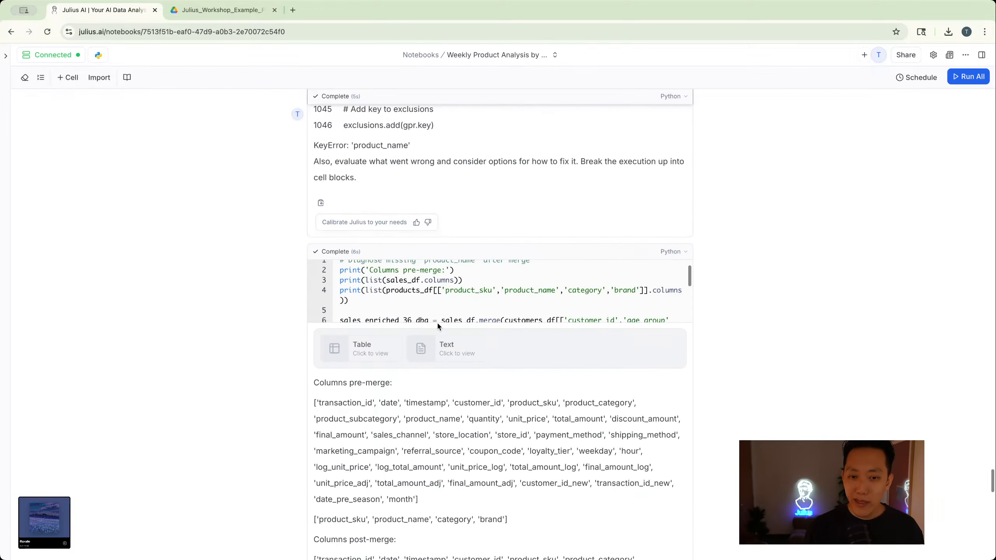
{"action": "scroll", "coordinate": [438, 322], "scroll_direction": "down", "scroll_amount": 15}
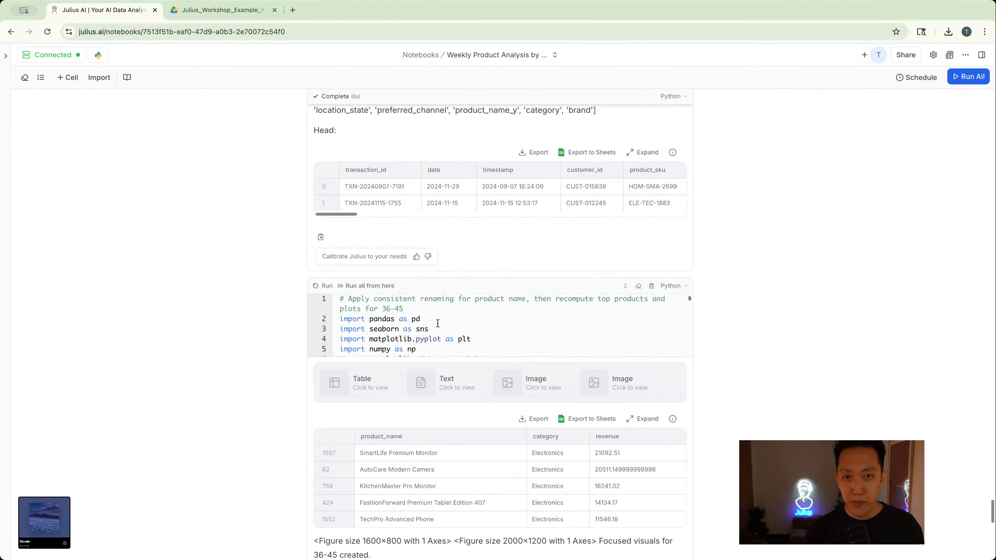
{"action": "scroll", "coordinate": [437, 323], "scroll_direction": "down", "scroll_amount": 1}
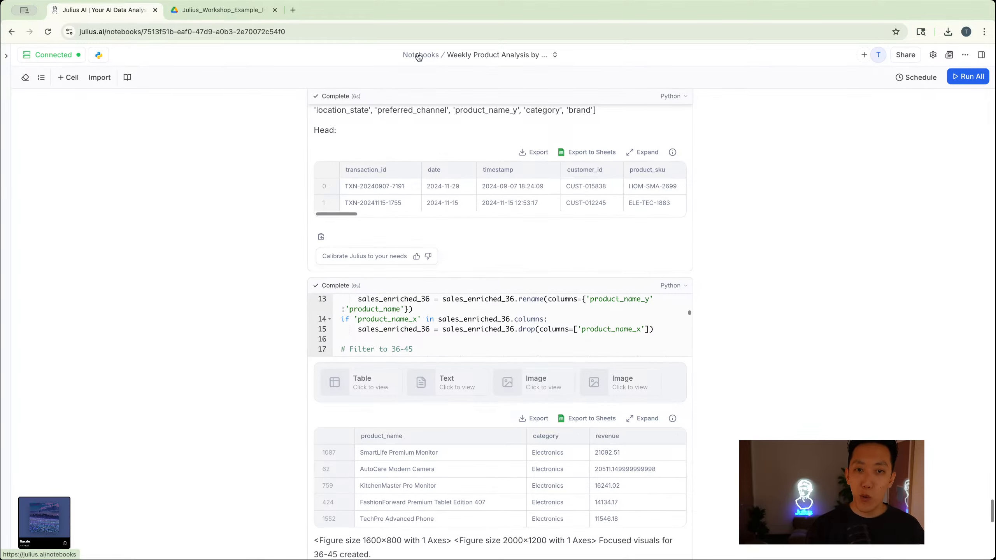
- Create a new run of Weekly Product Analysis by Customer from the notebooks list
{"action": "left_click", "coordinate": [418, 57]}
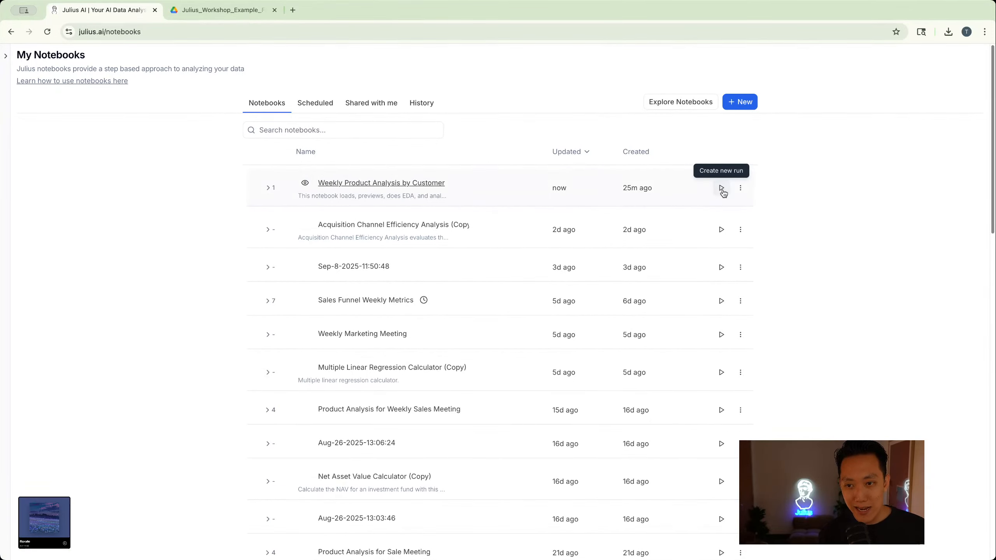
{"action": "left_click", "coordinate": [723, 188]}
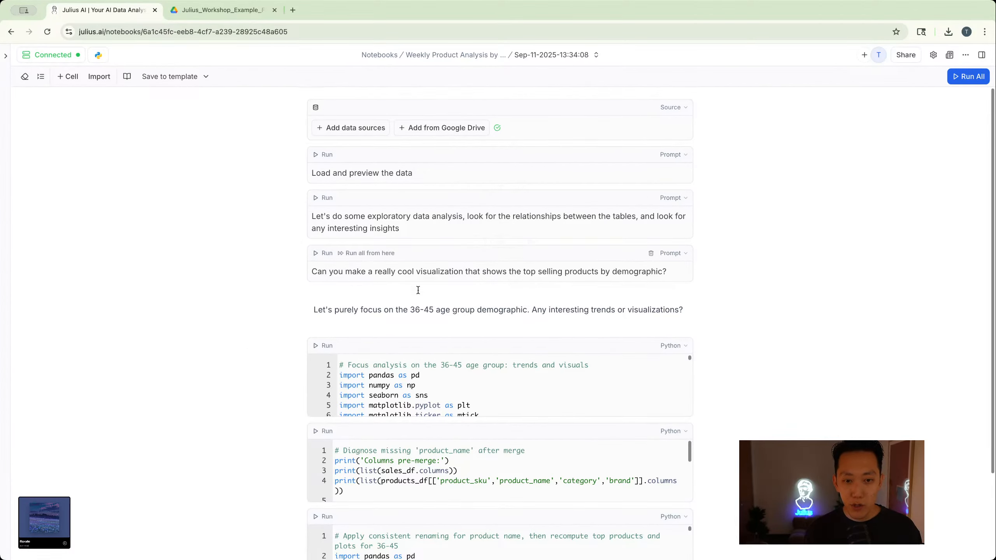
- Attach the existing postgres connection as the data source of the new Weekly Product Analysis notebook run
{"action": "scroll", "coordinate": [415, 331], "scroll_direction": "down", "scroll_amount": 1}
{"action": "scroll", "coordinate": [415, 332], "scroll_direction": "down", "scroll_amount": 5}
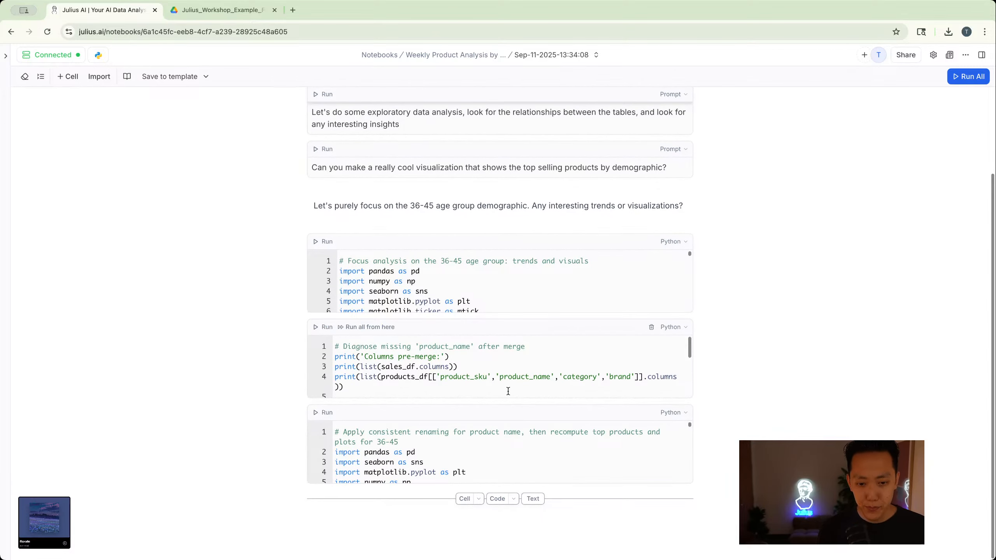
{"action": "scroll", "coordinate": [508, 391], "scroll_direction": "up", "scroll_amount": 2}
{"action": "scroll", "coordinate": [508, 391], "scroll_direction": "up", "scroll_amount": 2}
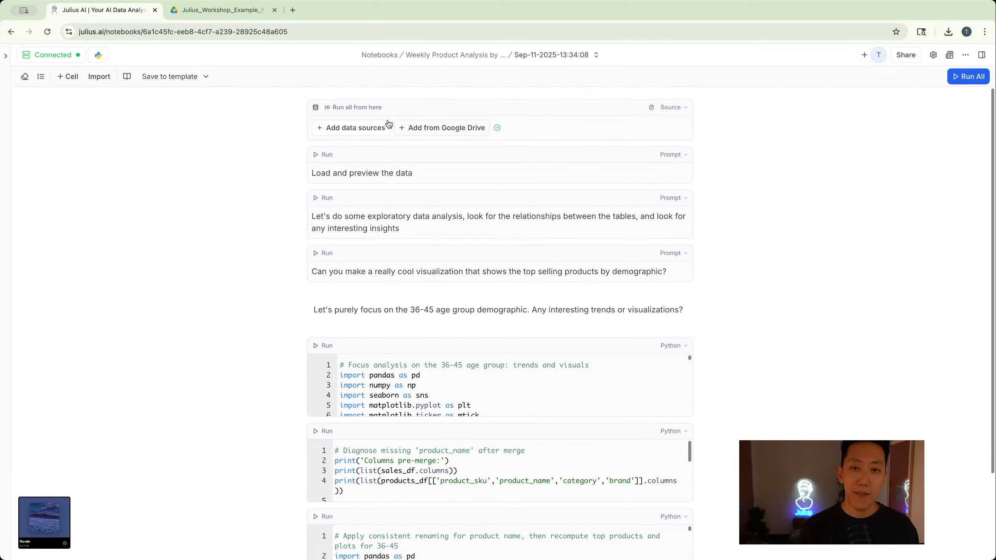
{"action": "left_click", "coordinate": [372, 130]}
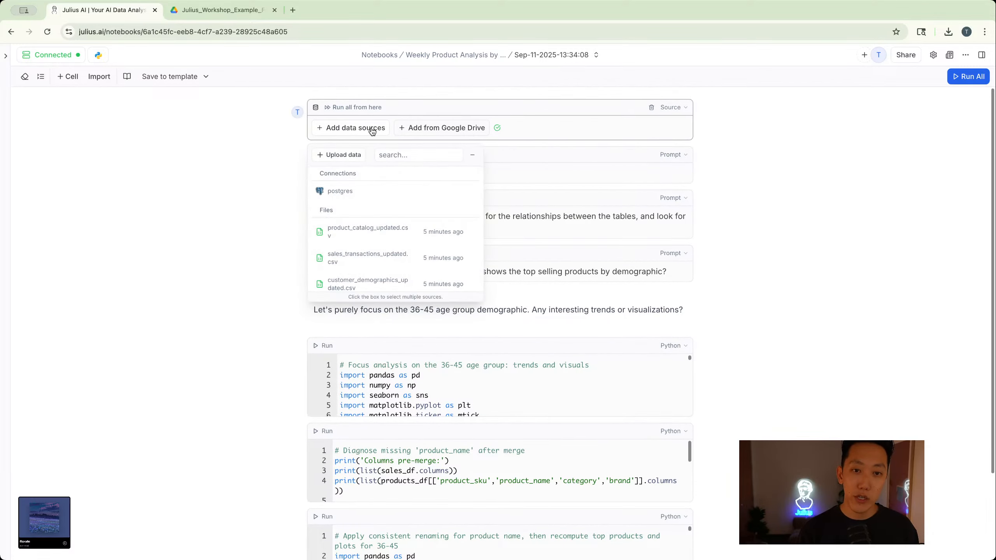
{"action": "scroll", "coordinate": [350, 205], "scroll_direction": "down", "scroll_amount": 10}
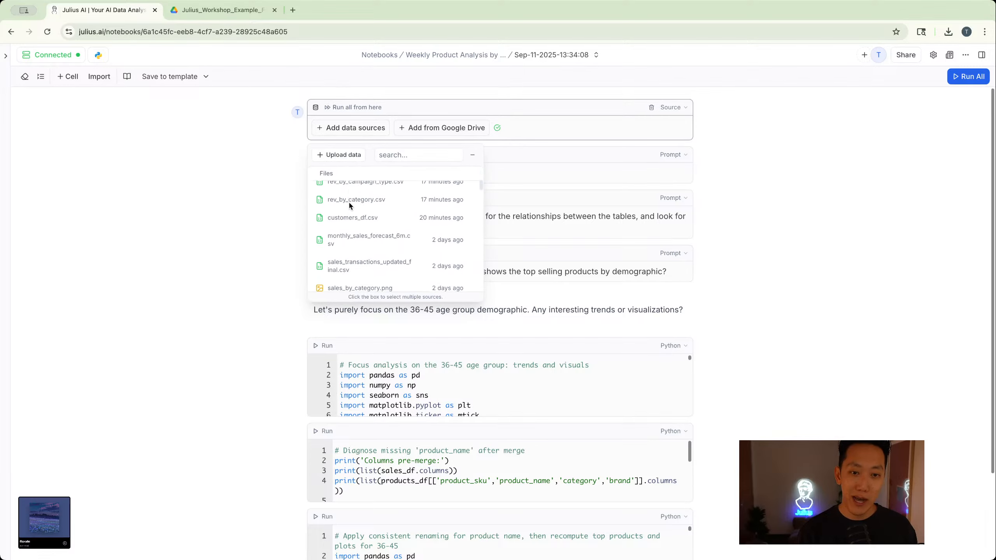
{"action": "scroll", "coordinate": [349, 204], "scroll_direction": "up", "scroll_amount": 10}
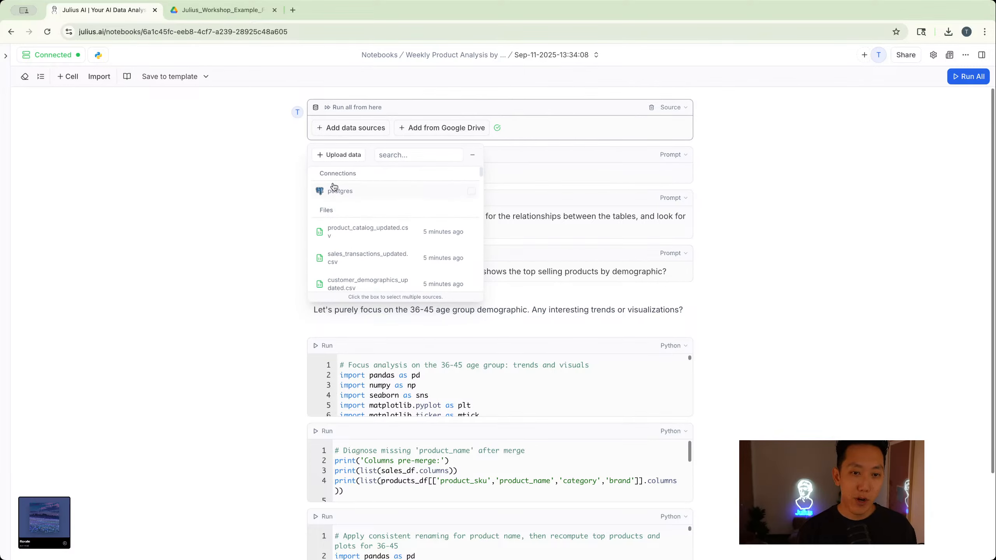
{"action": "left_click", "coordinate": [334, 192]}
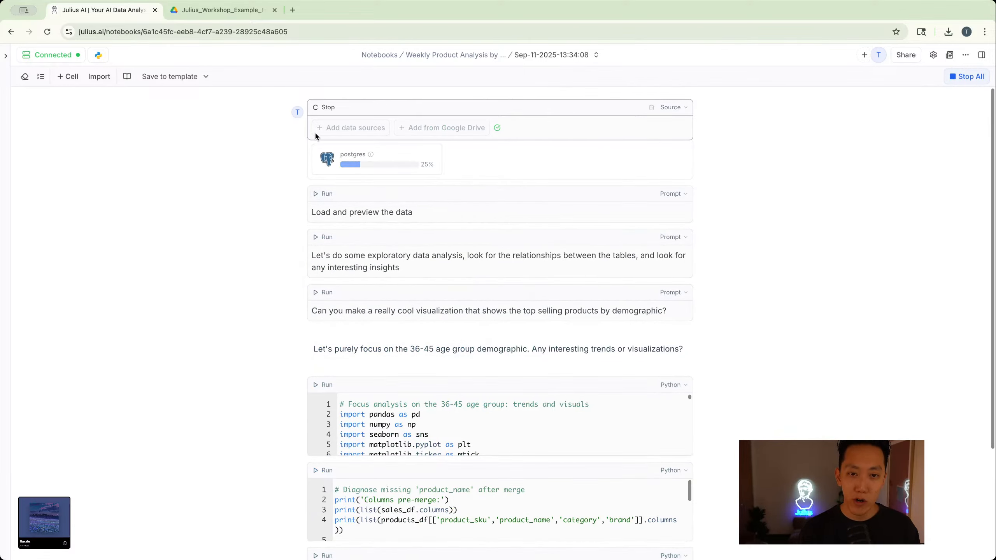
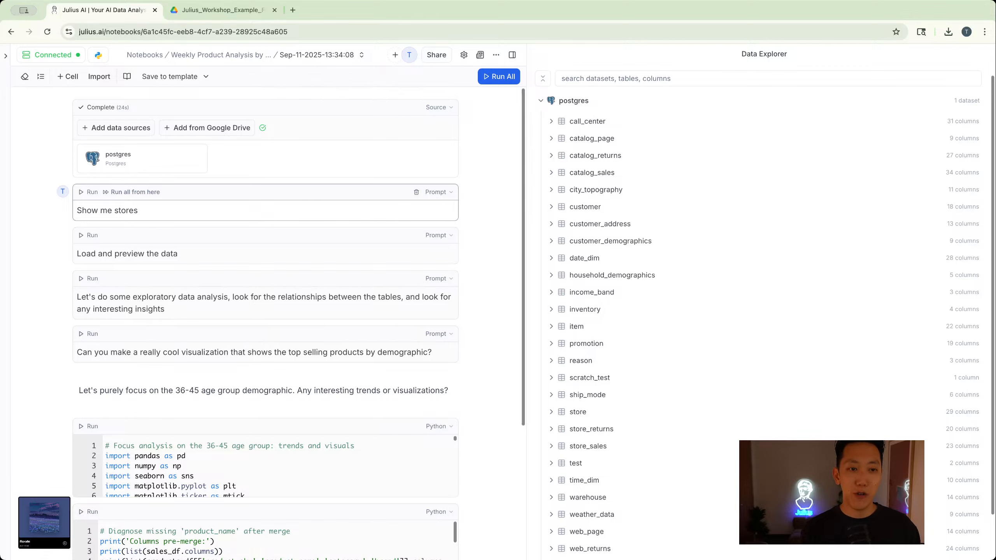
- Complete the new prompt cell as "Show me stores that we have in postgres" and run it
{"action": "type", "text": "that w"}
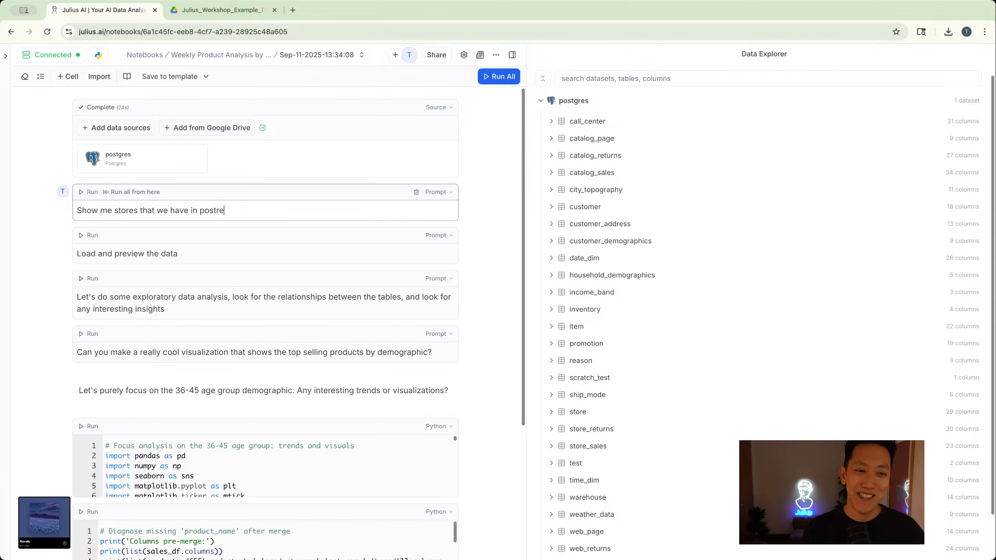
{"action": "type", "text": "e have in postgres"}
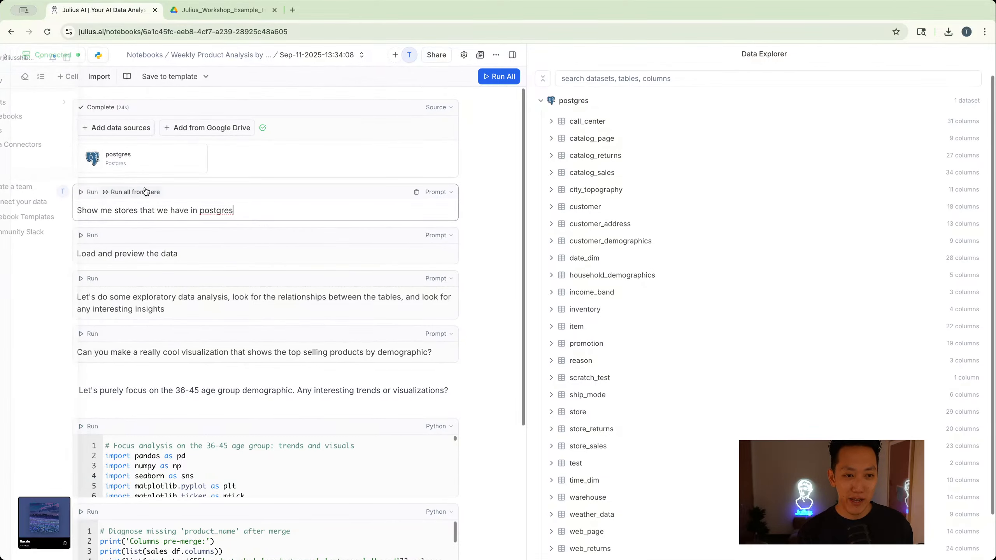
{"action": "left_click", "coordinate": [149, 191]}
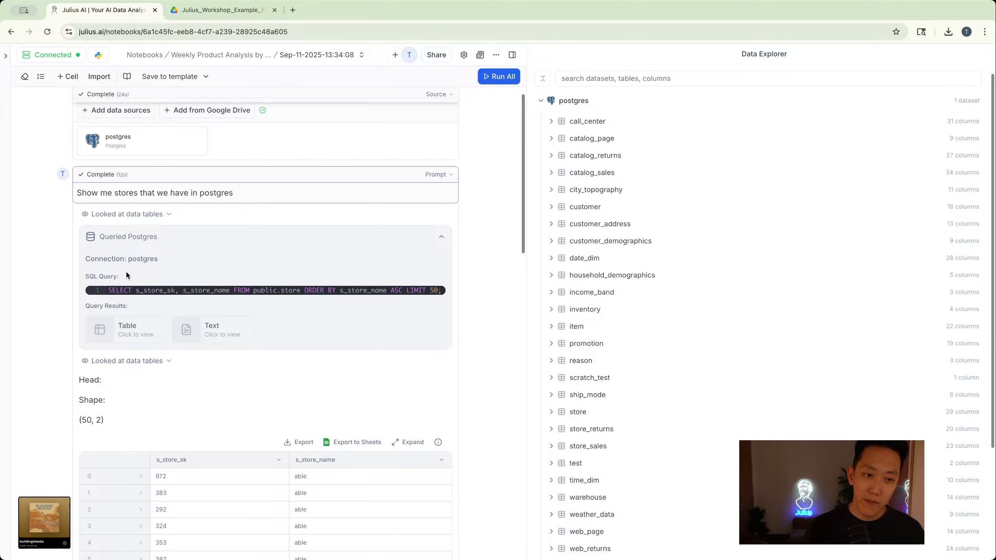
- Review the stores prompt's output: the SQL query, the store table preview and the written summary
{"action": "scroll", "coordinate": [127, 274], "scroll_direction": "down", "scroll_amount": 14}
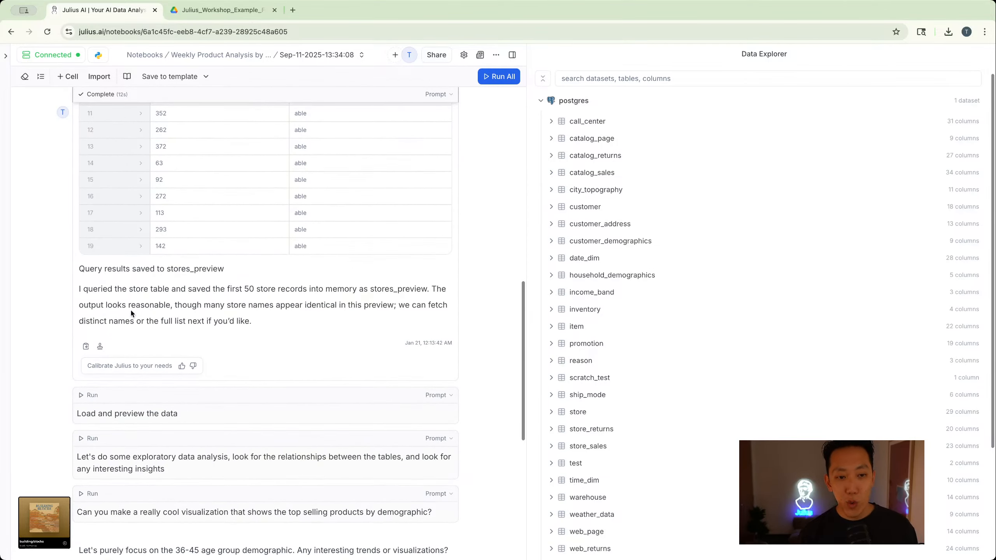
{"action": "scroll", "coordinate": [175, 314], "scroll_direction": "up", "scroll_amount": 4}
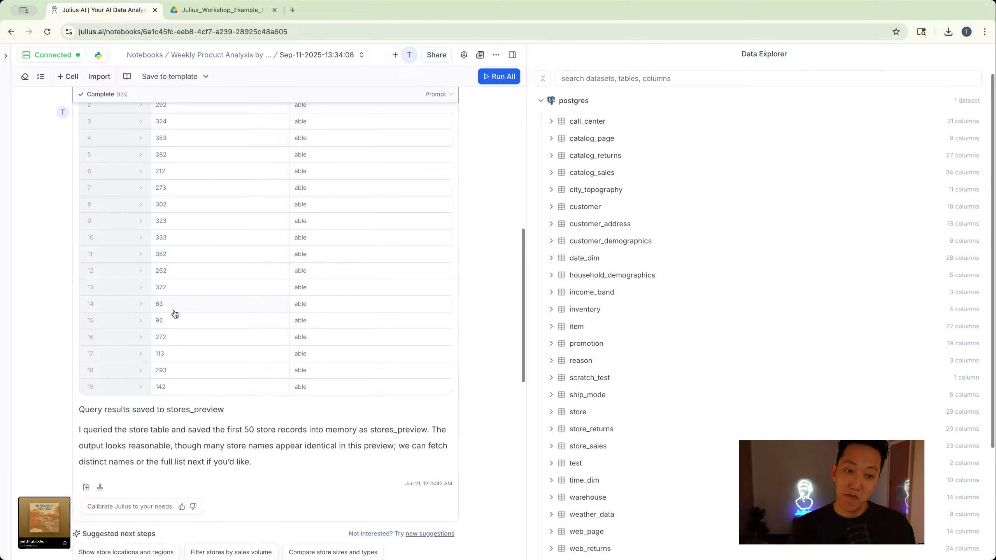
{"action": "scroll", "coordinate": [175, 314], "scroll_direction": "down", "scroll_amount": 3}
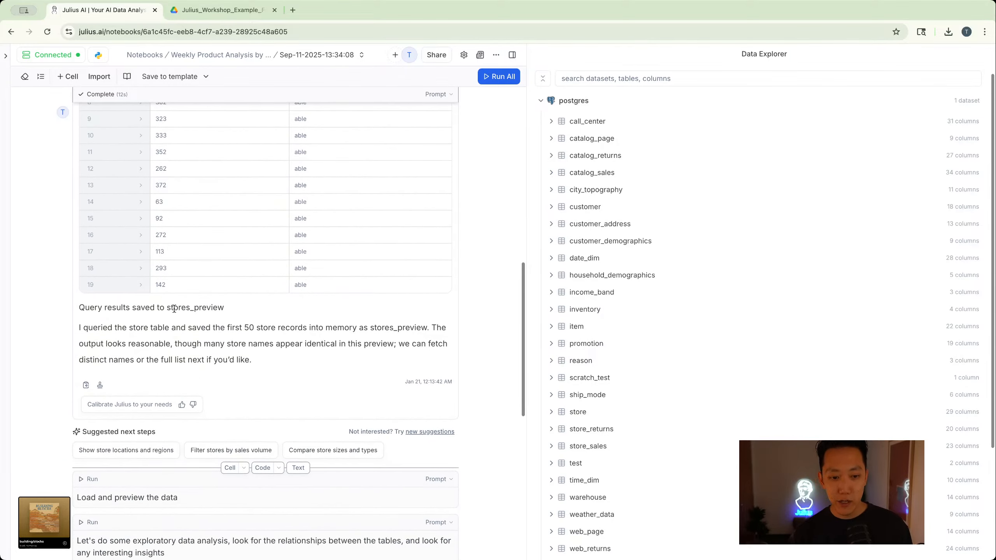
{"action": "scroll", "coordinate": [229, 481], "scroll_direction": "up", "scroll_amount": 15}
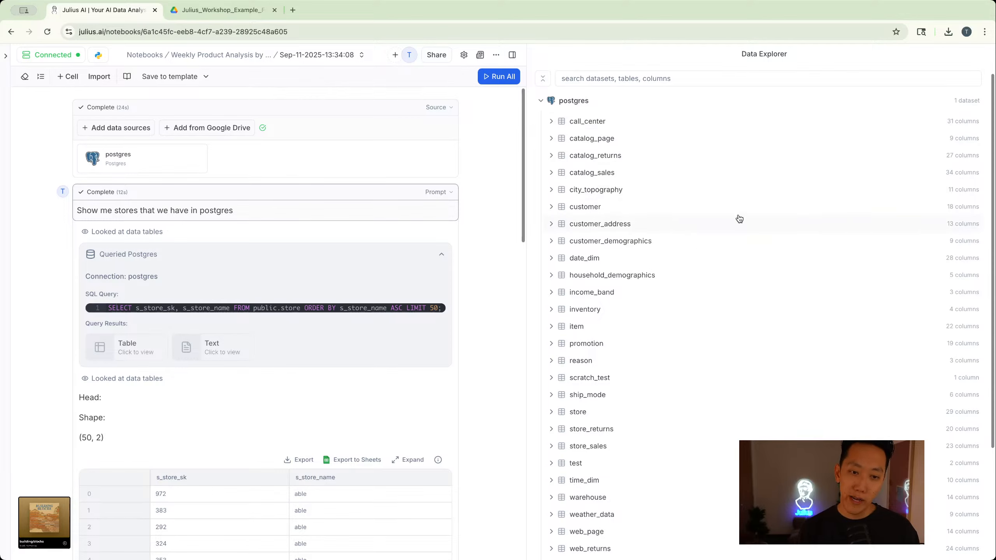
{"action": "scroll", "coordinate": [240, 315], "scroll_direction": "down", "scroll_amount": 15}
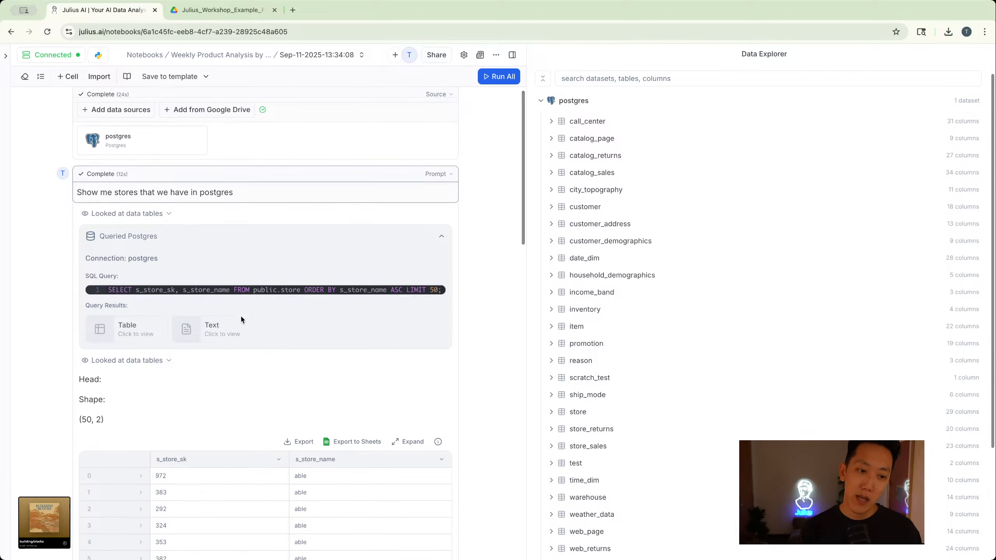
{"action": "scroll", "coordinate": [241, 316], "scroll_direction": "up", "scroll_amount": 1}
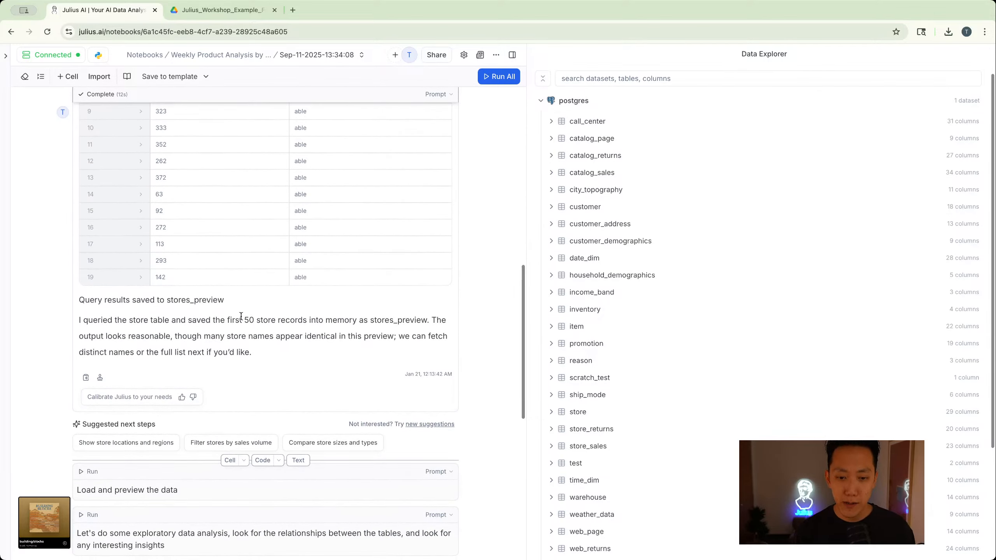
{"action": "scroll", "coordinate": [241, 316], "scroll_direction": "up", "scroll_amount": 15}
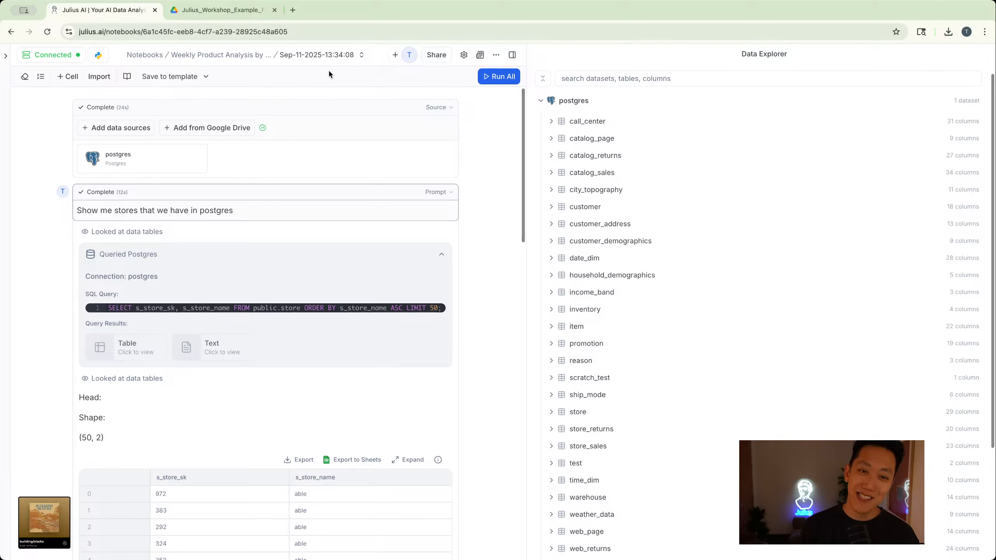
{"action": "mouse_move", "coordinate": [273, 195]}
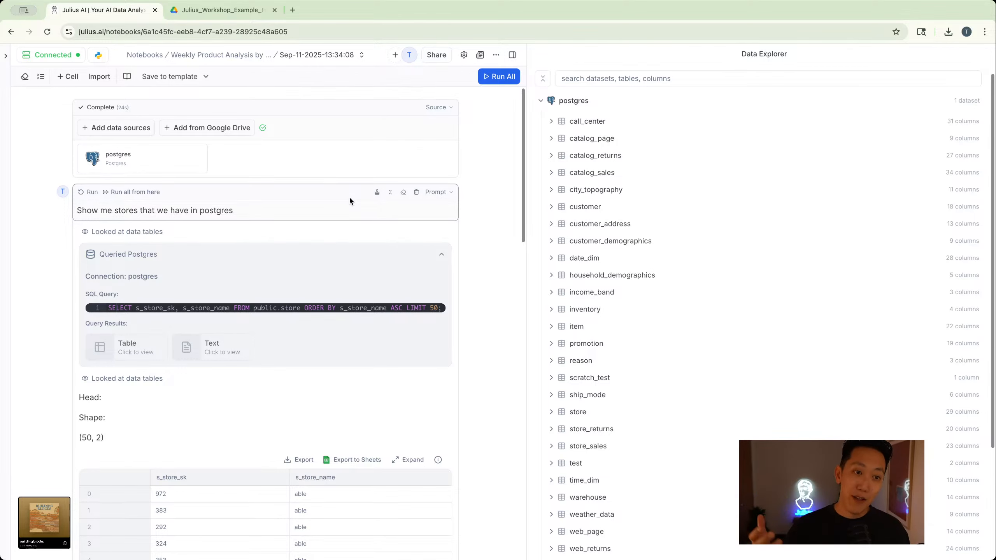
- View the Google Drive file picker without choosing a file, and check the postgres tables and dataframes in the Data Explorer
{"action": "left_click", "coordinate": [190, 128]}
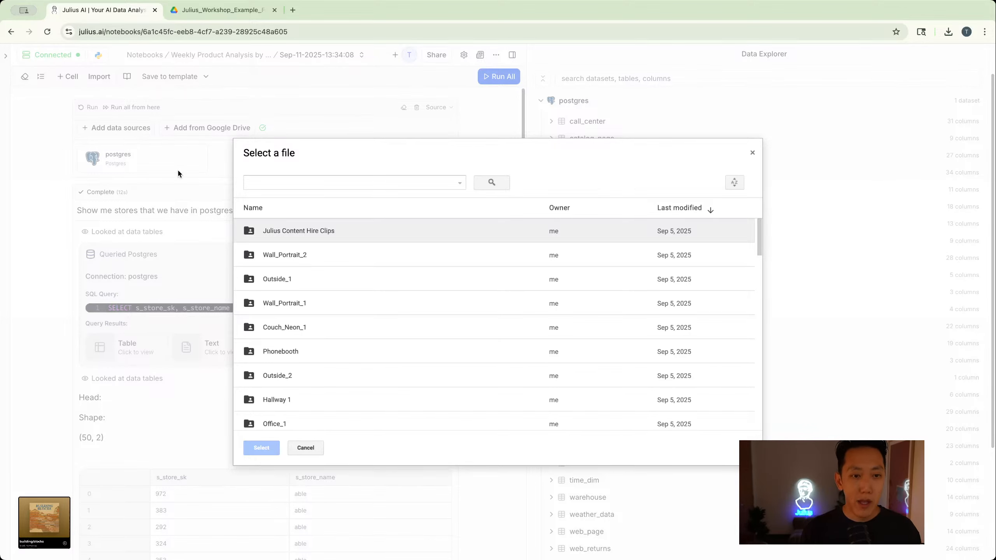
{"action": "left_click", "coordinate": [753, 153]}
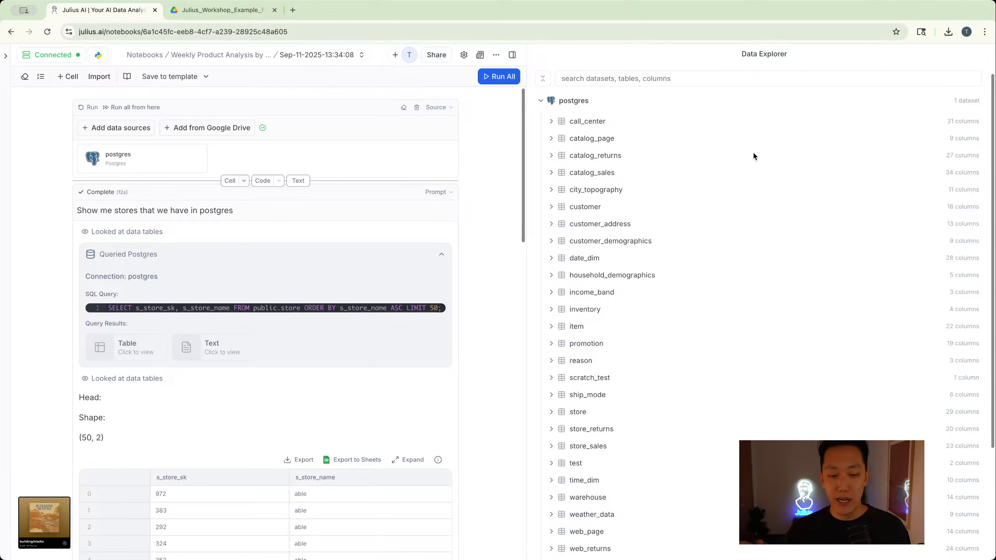
{"action": "scroll", "coordinate": [753, 155], "scroll_direction": "down", "scroll_amount": 5}
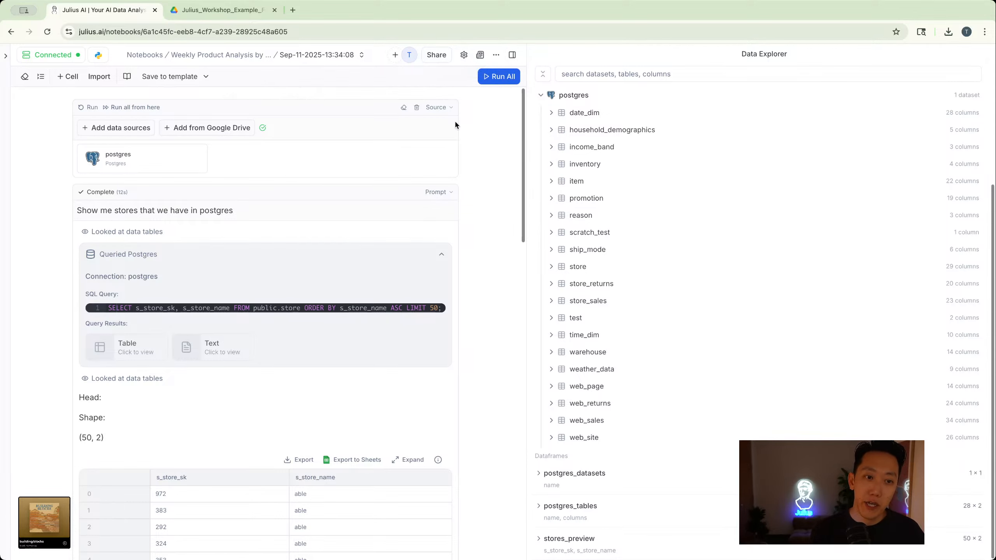
{"action": "scroll", "coordinate": [424, 153], "scroll_direction": "down", "scroll_amount": 1}
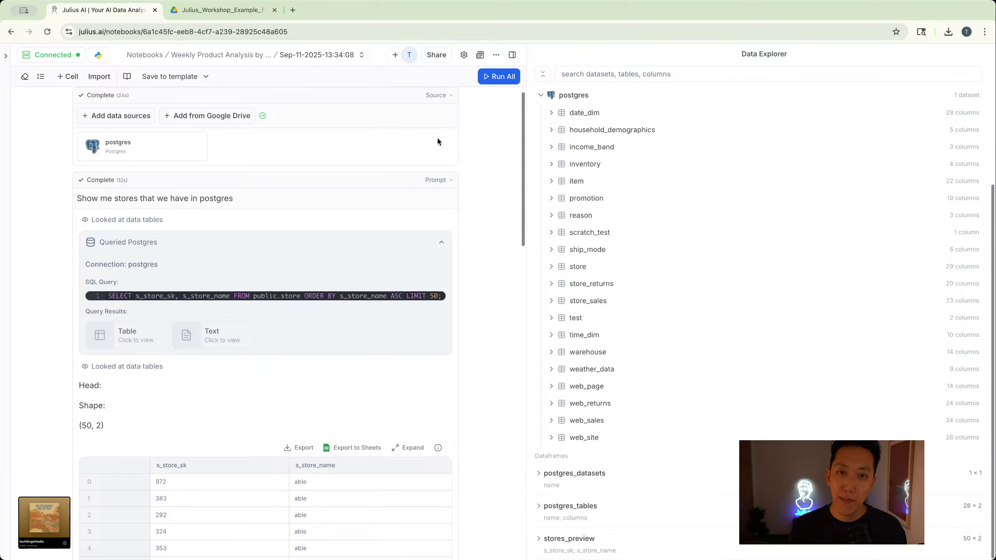
{"action": "mouse_move", "coordinate": [450, 109]}
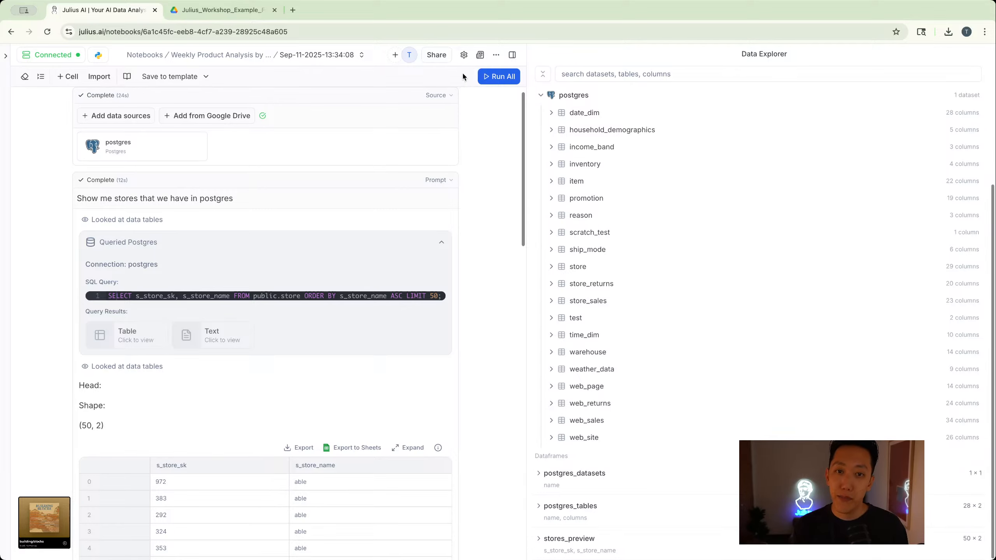
- Go from the dated run back to its parent notebook, Weekly Product Analysis by Customer
{"action": "left_click", "coordinate": [228, 57]}
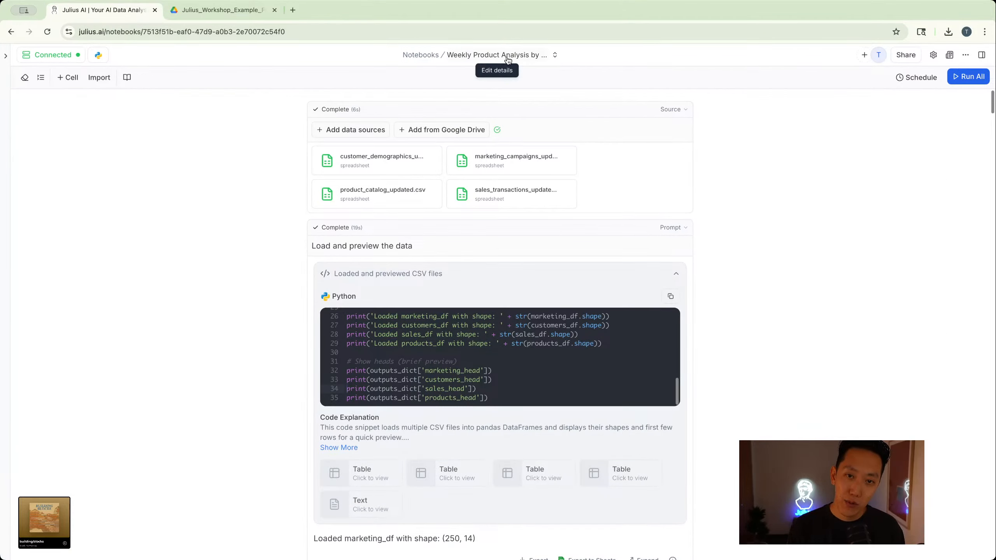
{"action": "left_click", "coordinate": [11, 31]}
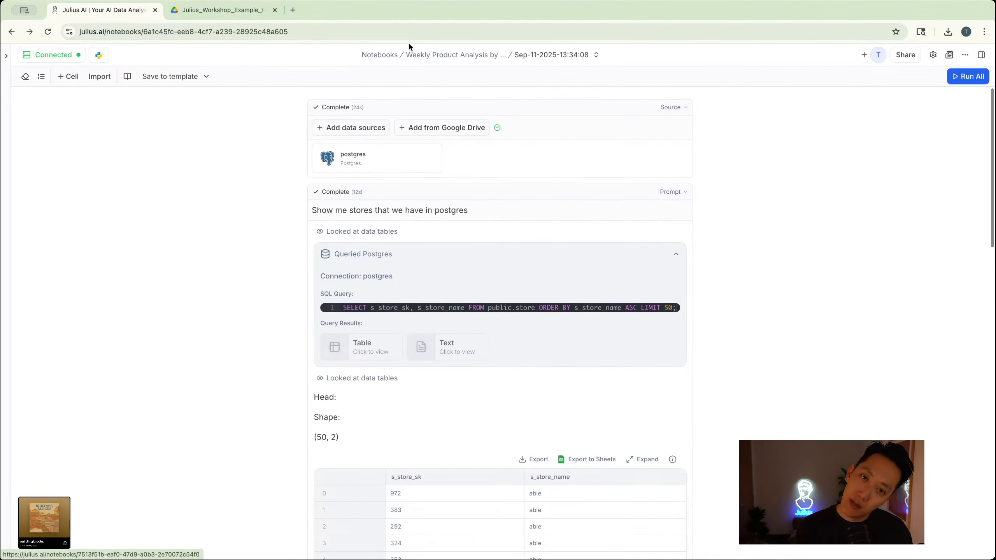
{"action": "left_click", "coordinate": [462, 57]}
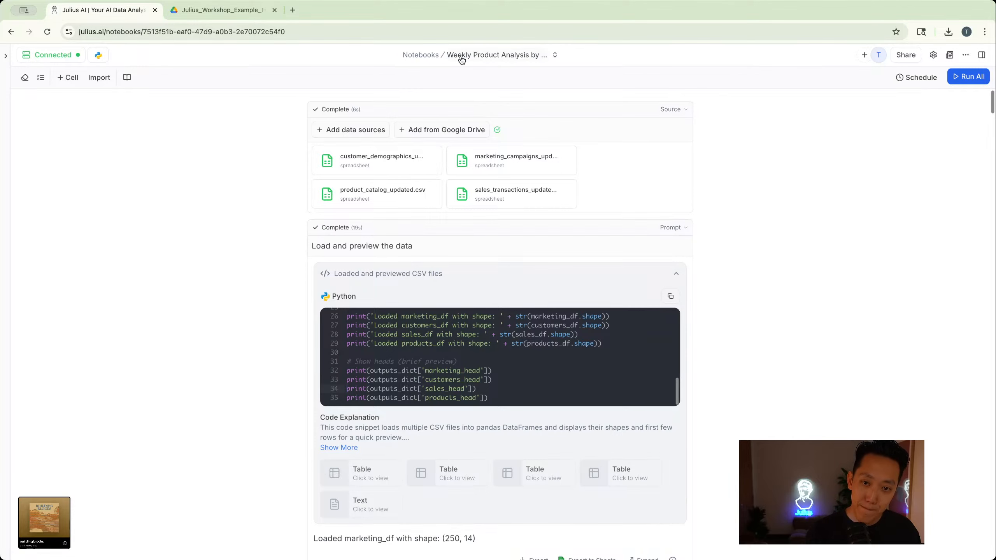
- Enable and save a daily 9:00 AM Pacific Time schedule for the notebook, viewing the Slack webhook option without filling it in
{"action": "left_click", "coordinate": [914, 79]}
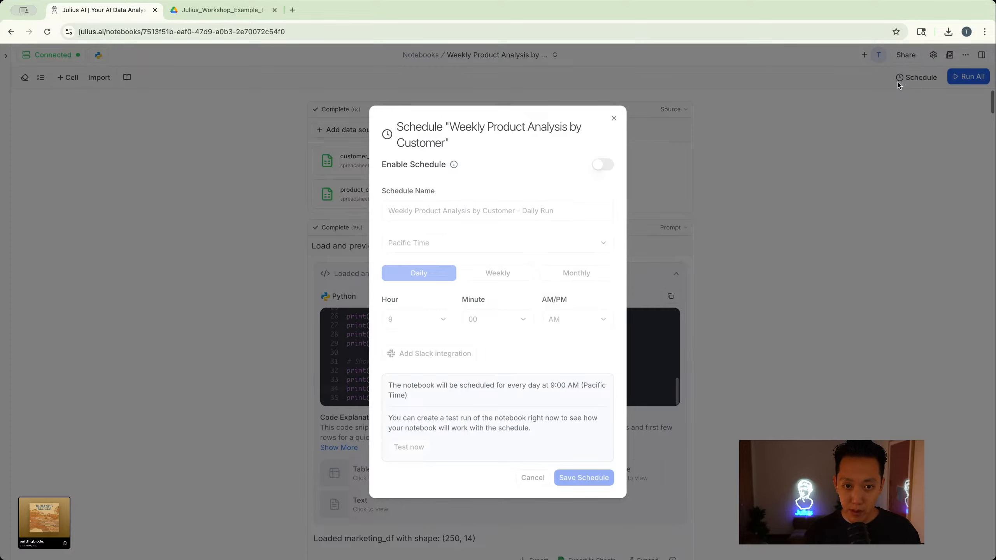
{"action": "left_click", "coordinate": [601, 167]}
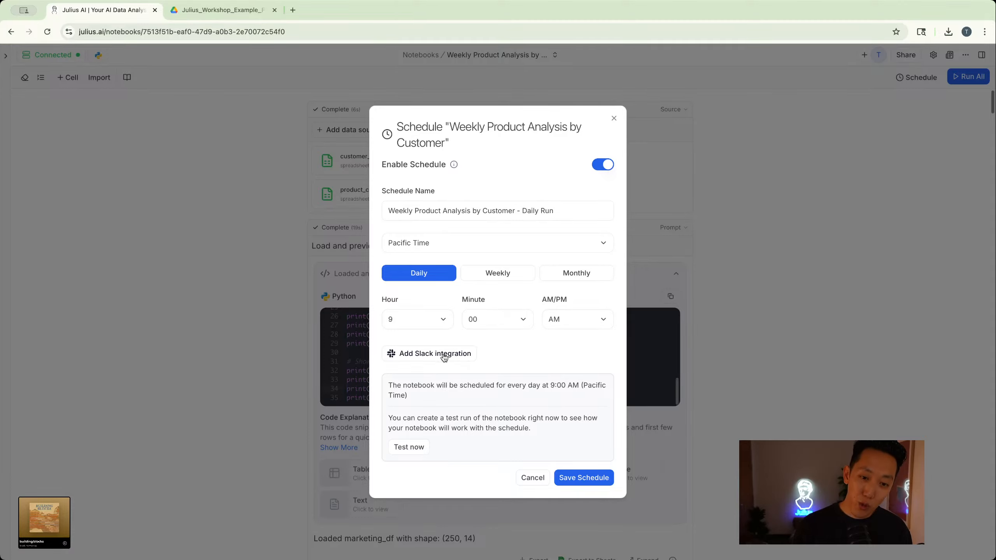
{"action": "left_click", "coordinate": [432, 360]}
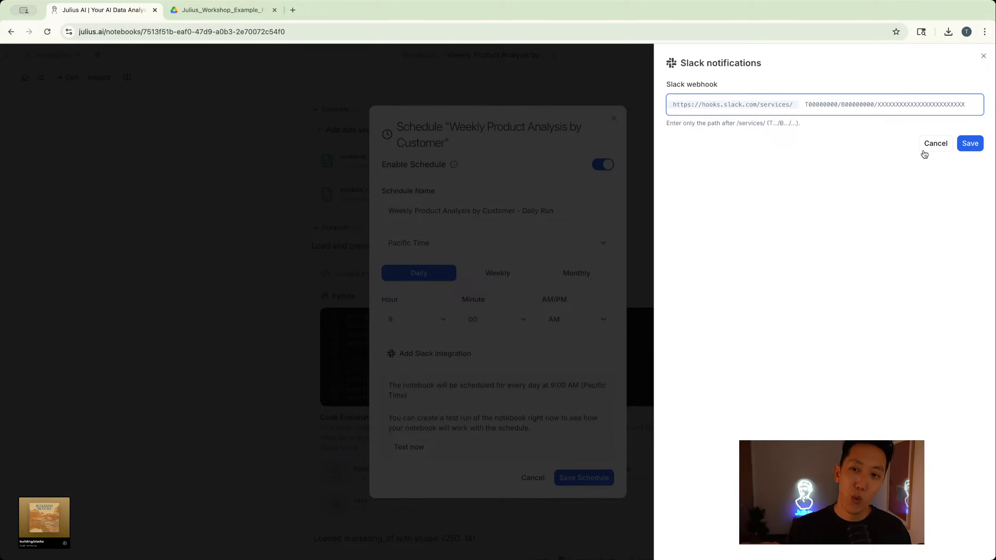
{"action": "left_click", "coordinate": [948, 142]}
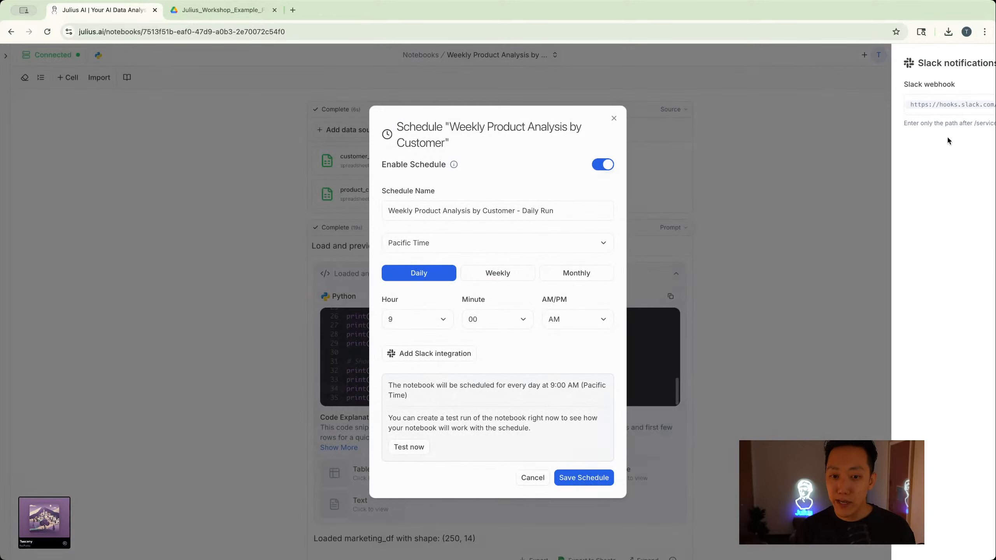
{"action": "left_click", "coordinate": [606, 479]}
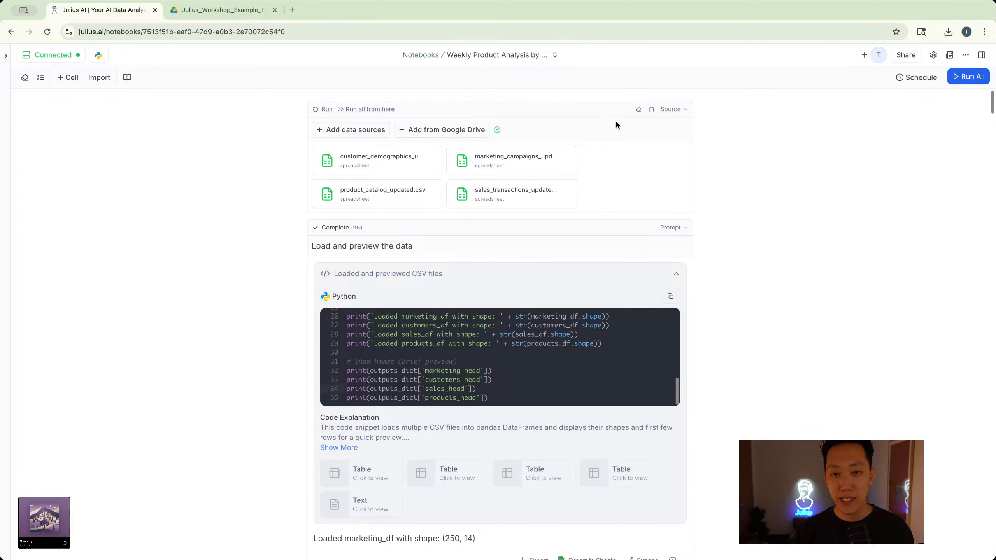
- Create an immediate test run of the scheduled notebook and follow the progress of its "Load and preview the data" cell
{"action": "left_click", "coordinate": [924, 78]}
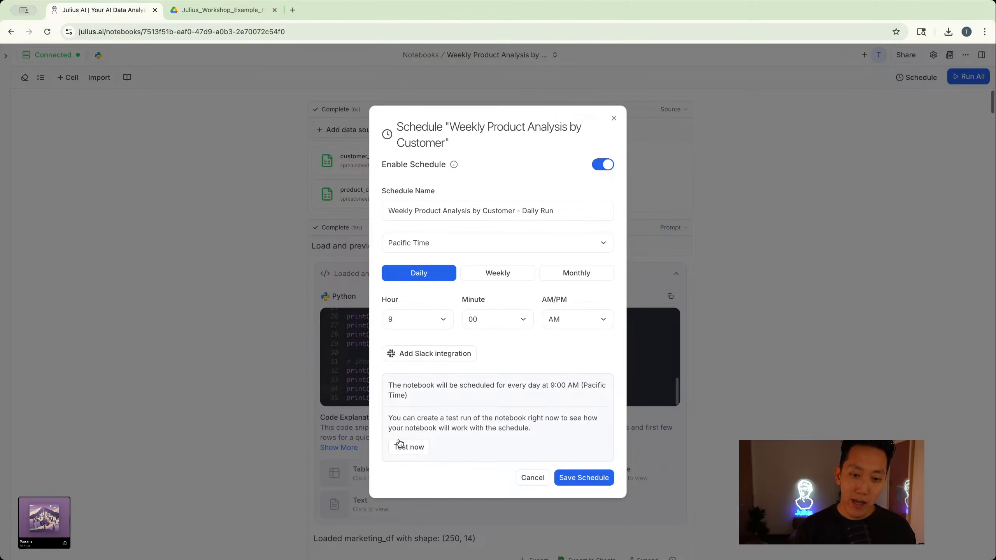
{"action": "left_click", "coordinate": [409, 448]}
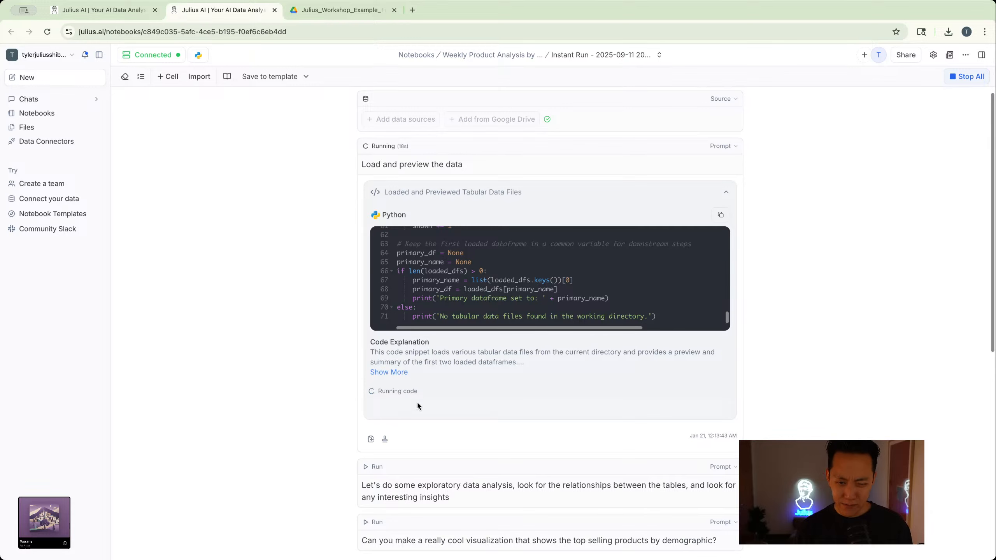
{"action": "scroll", "coordinate": [472, 321], "scroll_direction": "down", "scroll_amount": 1}
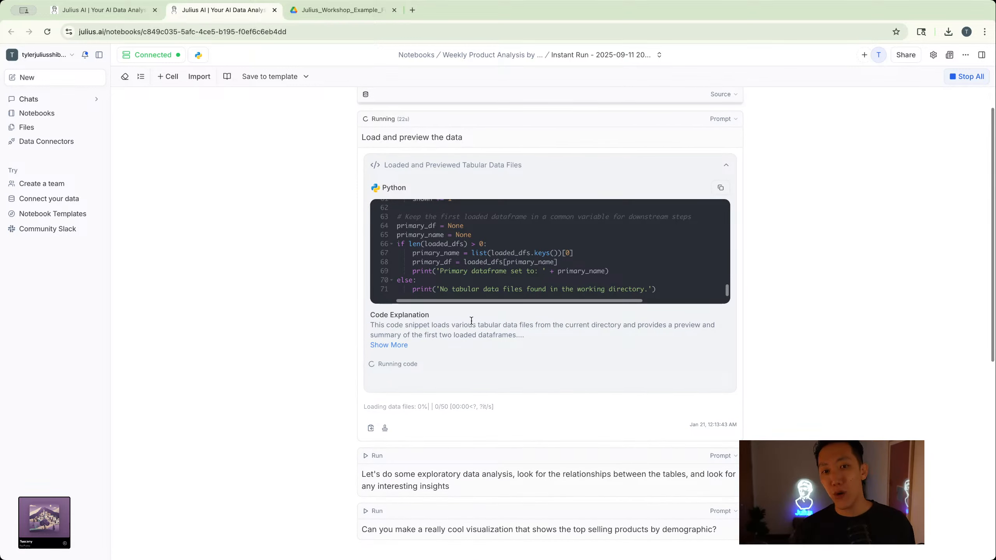
{"action": "scroll", "coordinate": [471, 321], "scroll_direction": "up", "scroll_amount": 1}
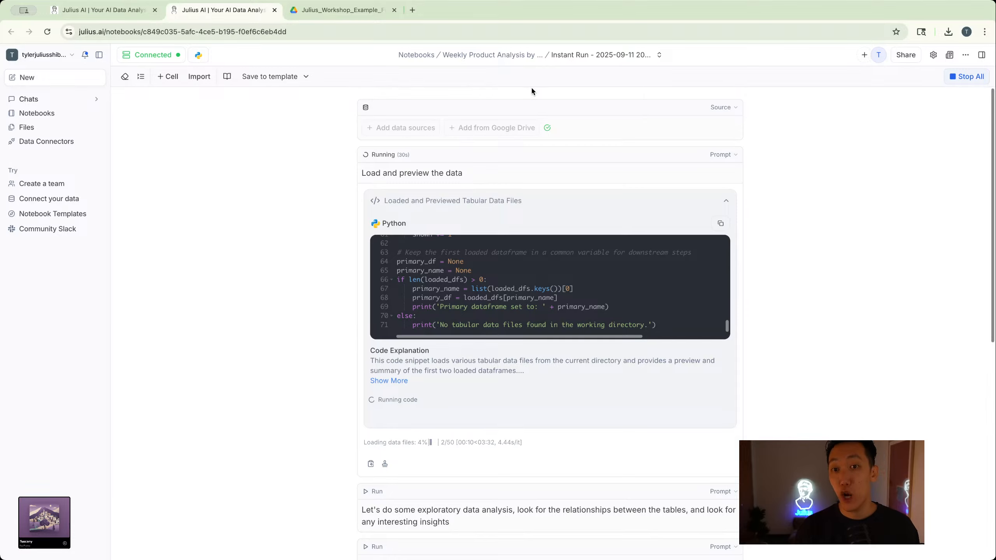
{"action": "scroll", "coordinate": [530, 91], "scroll_direction": "down", "scroll_amount": 1}
{"action": "scroll", "coordinate": [530, 94], "scroll_direction": "down", "scroll_amount": 3}
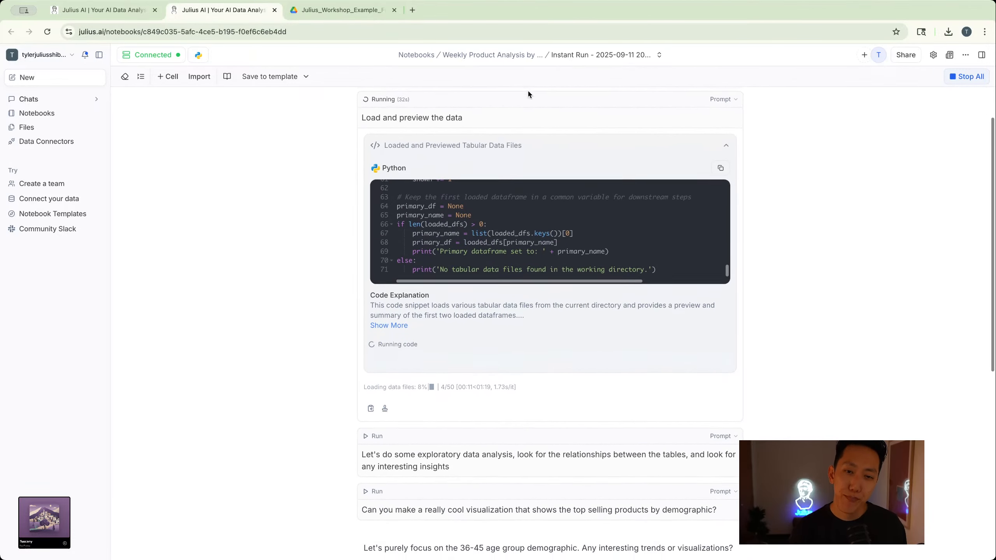
{"action": "scroll", "coordinate": [529, 94], "scroll_direction": "up", "scroll_amount": 2}
{"action": "scroll", "coordinate": [528, 93], "scroll_direction": "up", "scroll_amount": 1}
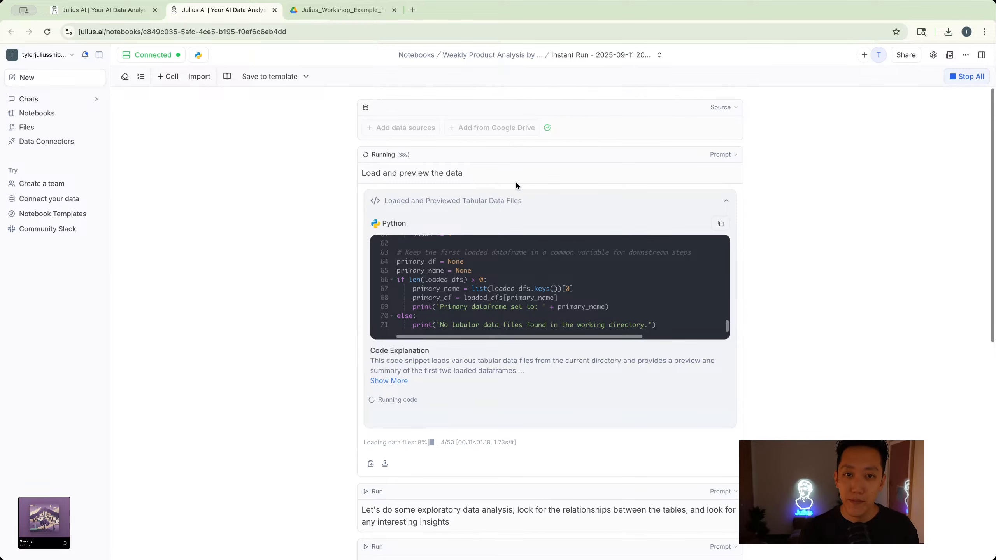
{"action": "scroll", "coordinate": [180, 123], "scroll_direction": "down", "scroll_amount": 1}
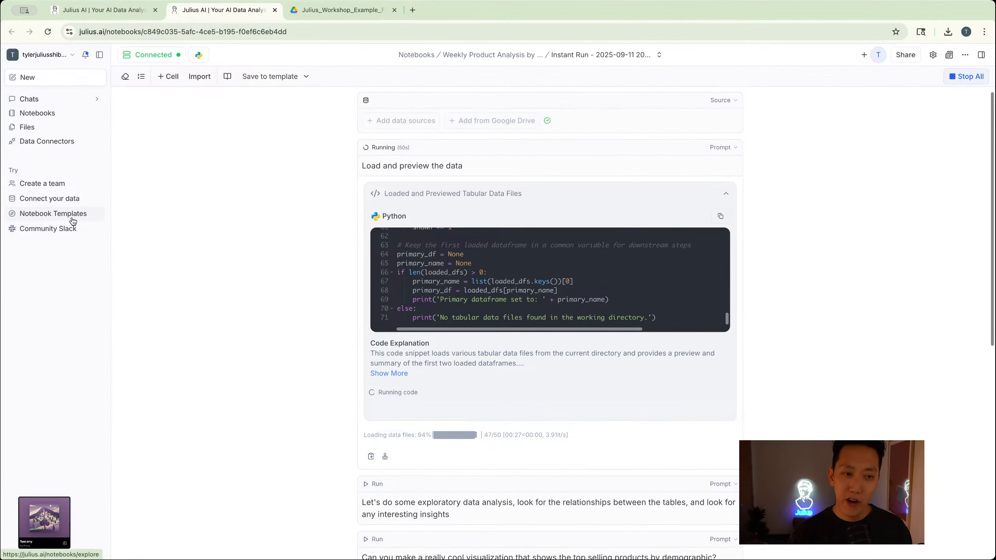
- Browse the Notebook Templates gallery, looking over the top picks, categories and all templates
{"action": "left_click", "coordinate": [70, 216]}
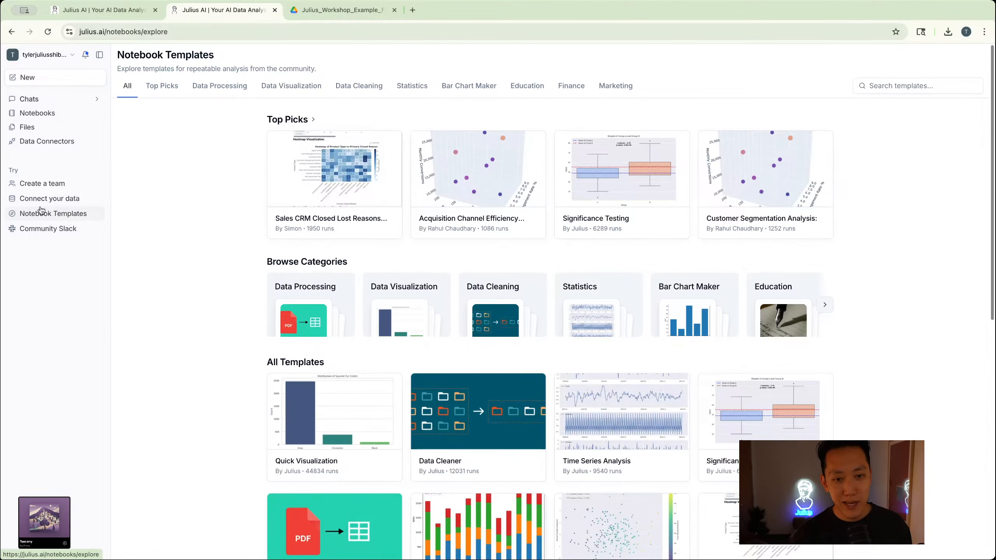
{"action": "scroll", "coordinate": [340, 203], "scroll_direction": "down", "scroll_amount": 3}
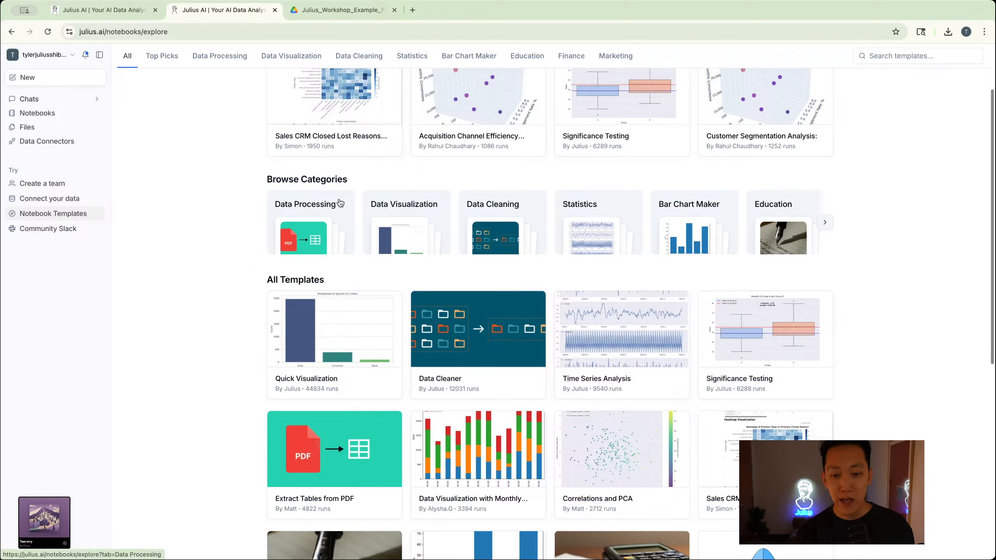
{"action": "scroll", "coordinate": [340, 204], "scroll_direction": "down", "scroll_amount": 1}
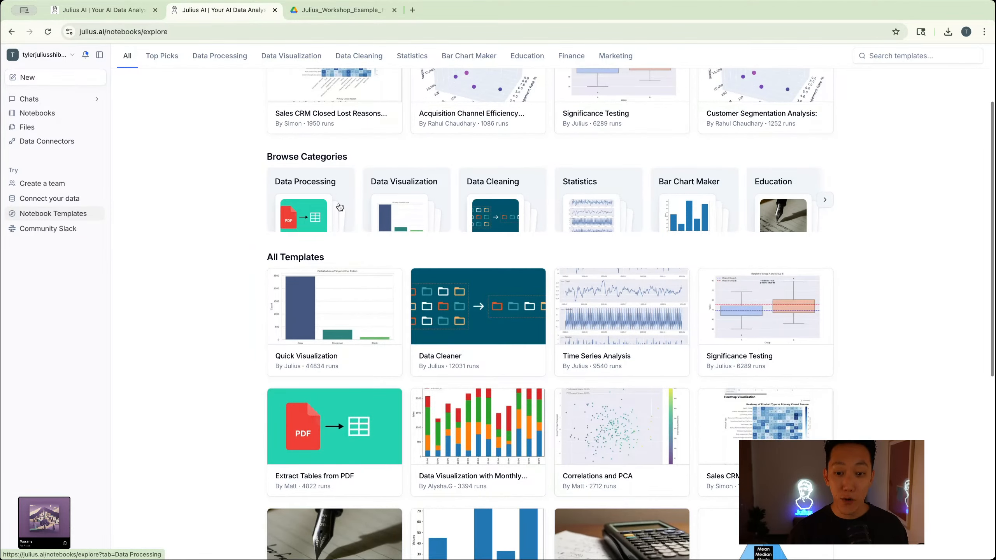
{"action": "scroll", "coordinate": [417, 182], "scroll_direction": "up", "scroll_amount": 4}
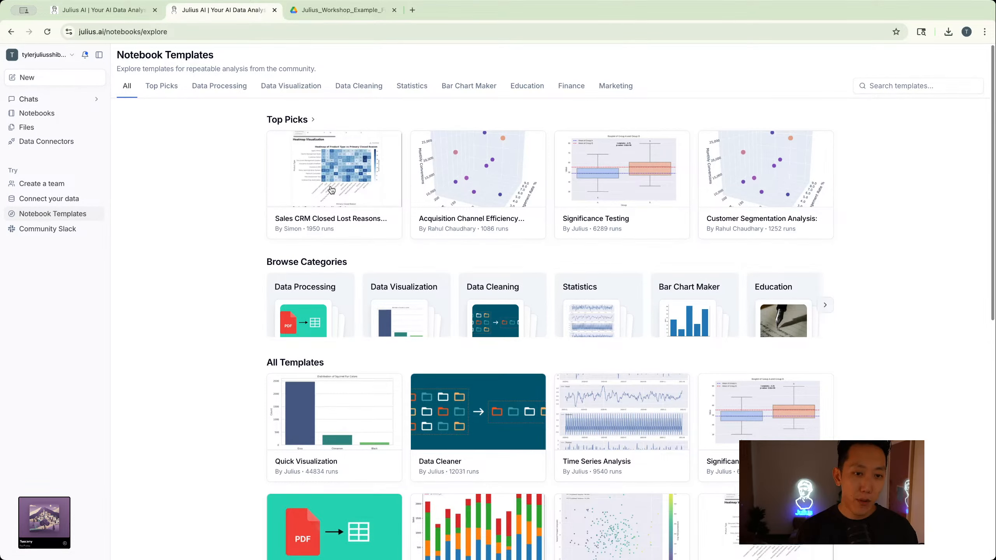
- Create a notebook from the Sales CRM Closed Lost Reasons Analysis template and review its prompt cells down to Comprehensive Report Generation
{"action": "left_click", "coordinate": [331, 190]}
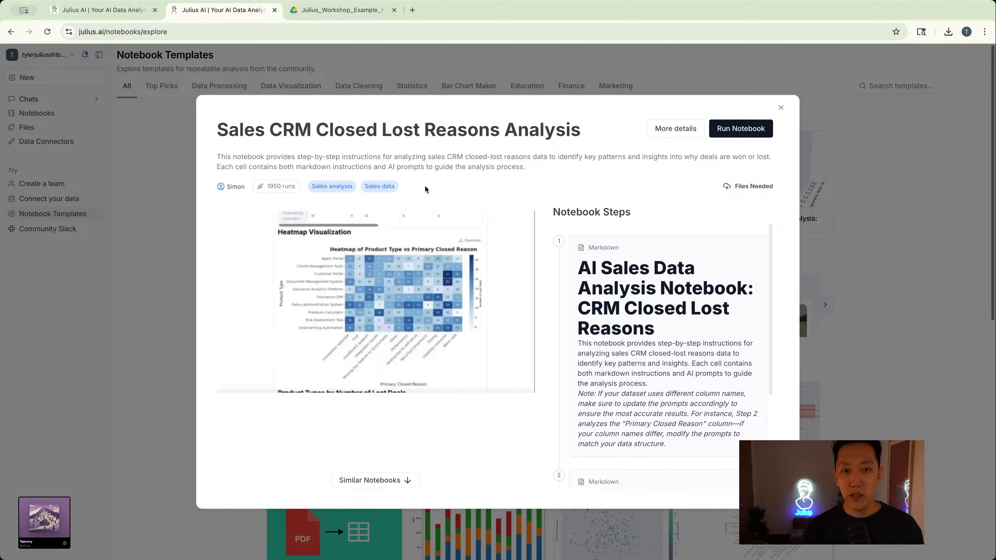
{"action": "left_click", "coordinate": [737, 132]}
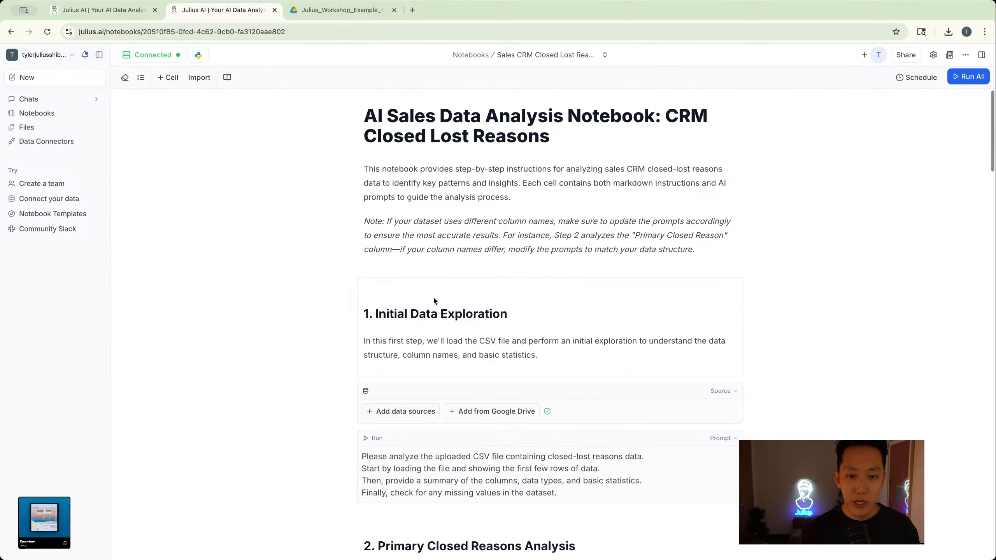
{"action": "scroll", "coordinate": [430, 302], "scroll_direction": "down", "scroll_amount": 2}
{"action": "scroll", "coordinate": [431, 305], "scroll_direction": "down", "scroll_amount": 2}
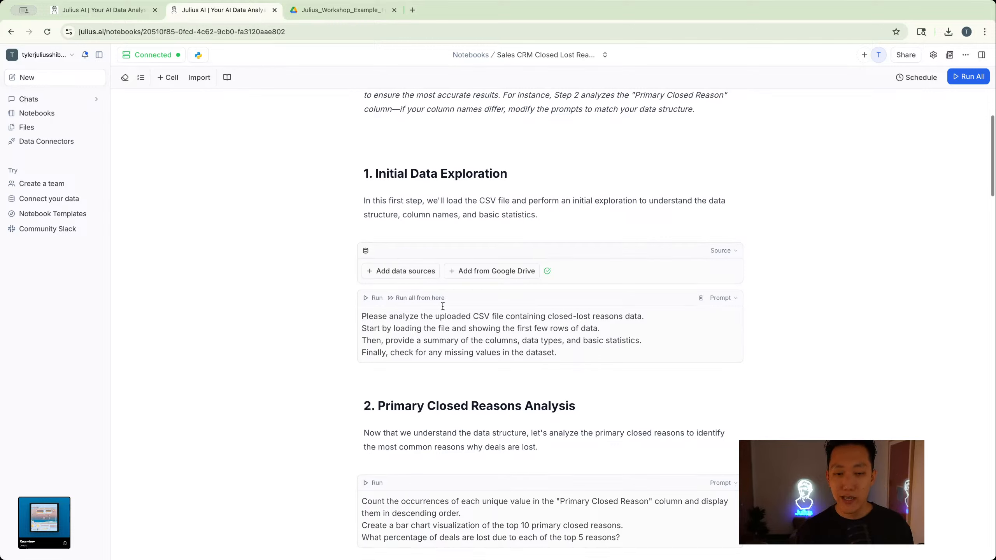
{"action": "scroll", "coordinate": [442, 307], "scroll_direction": "down", "scroll_amount": 10}
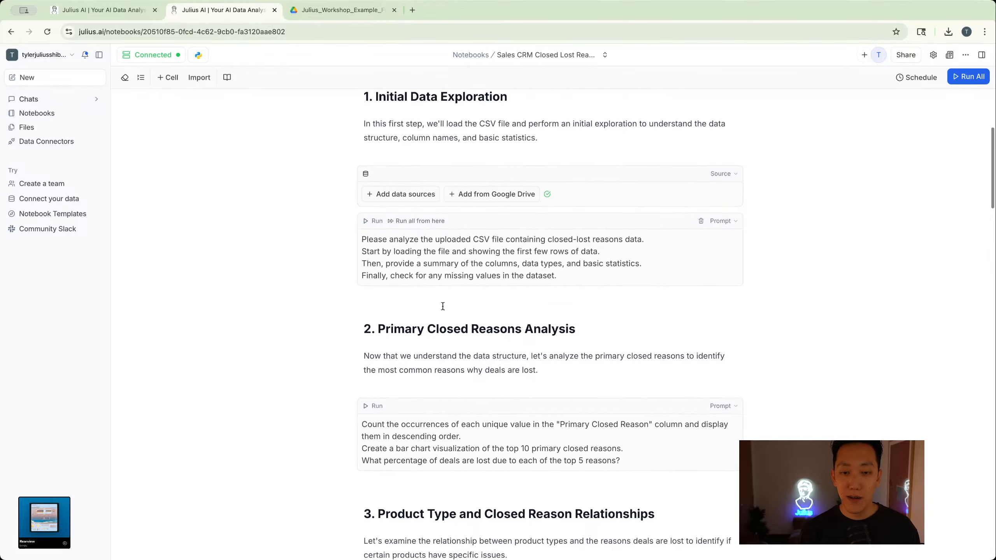
{"action": "scroll", "coordinate": [443, 307], "scroll_direction": "down", "scroll_amount": 12}
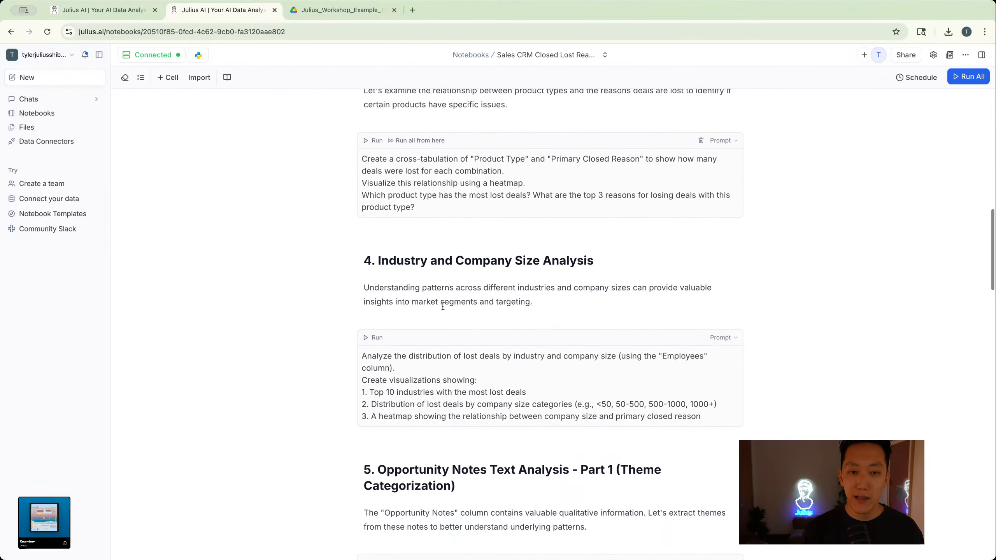
{"action": "scroll", "coordinate": [443, 306], "scroll_direction": "down", "scroll_amount": 14}
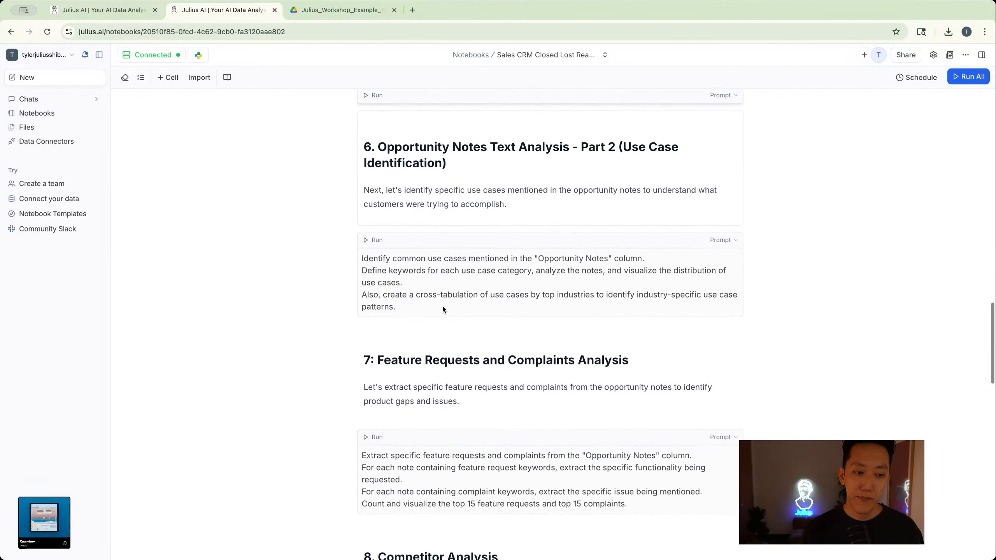
{"action": "scroll", "coordinate": [443, 306], "scroll_direction": "down", "scroll_amount": 6}
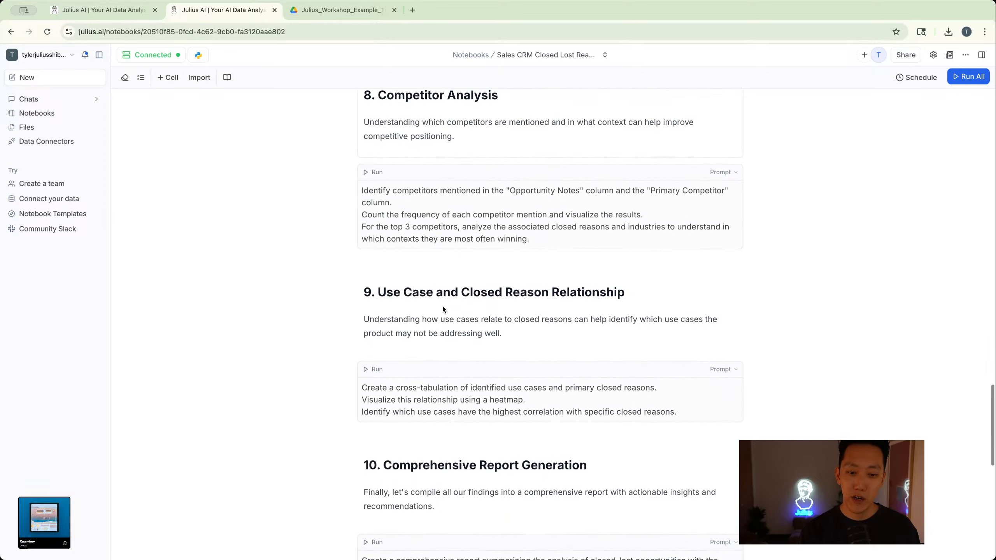
{"action": "scroll", "coordinate": [443, 309], "scroll_direction": "down", "scroll_amount": 1}
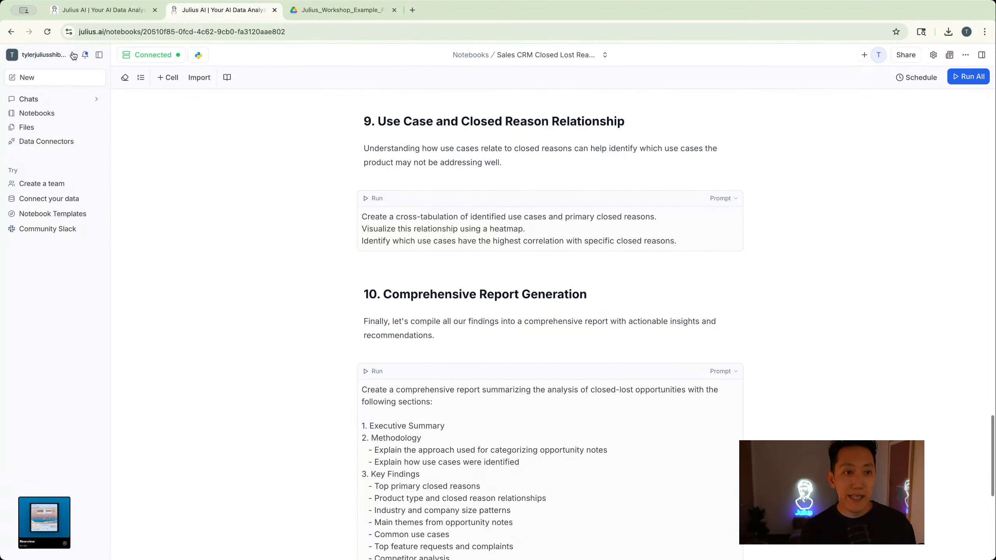
- Open the Julius documentation from the account options and look over the Notebooks Overview page with its tutorial videos
{"action": "left_click", "coordinate": [73, 55]}
{"action": "left_click", "coordinate": [61, 133]}
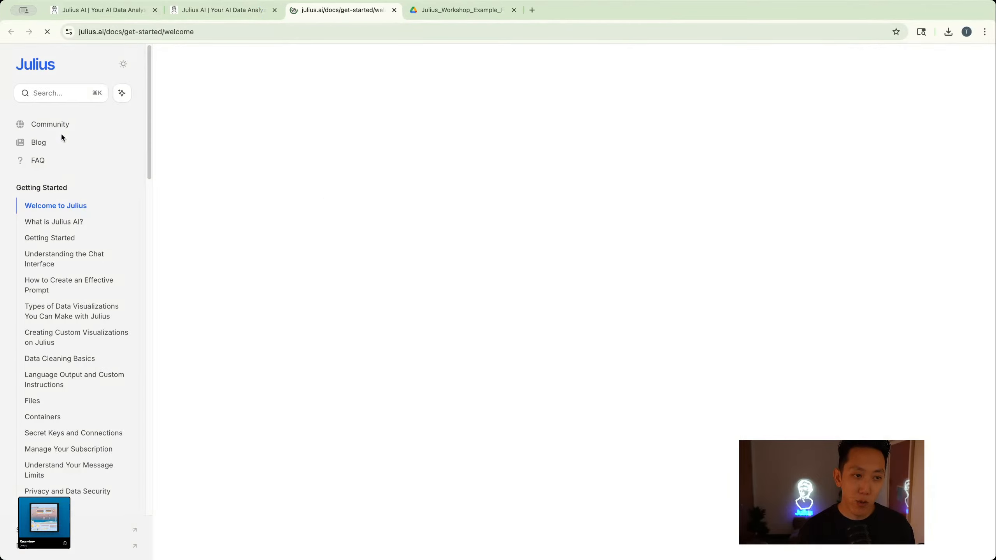
{"action": "scroll", "coordinate": [225, 221], "scroll_direction": "down", "scroll_amount": 1}
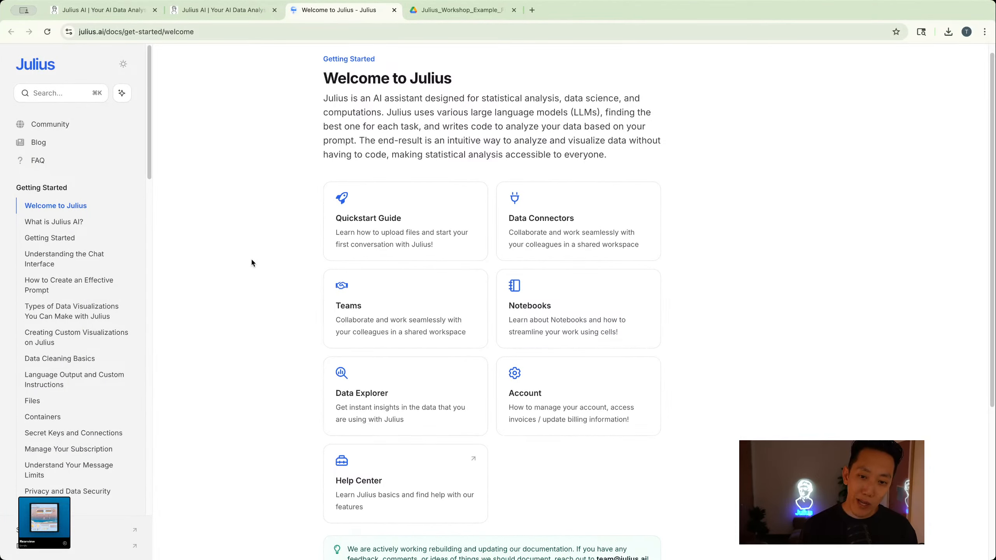
{"action": "left_click", "coordinate": [589, 280]}
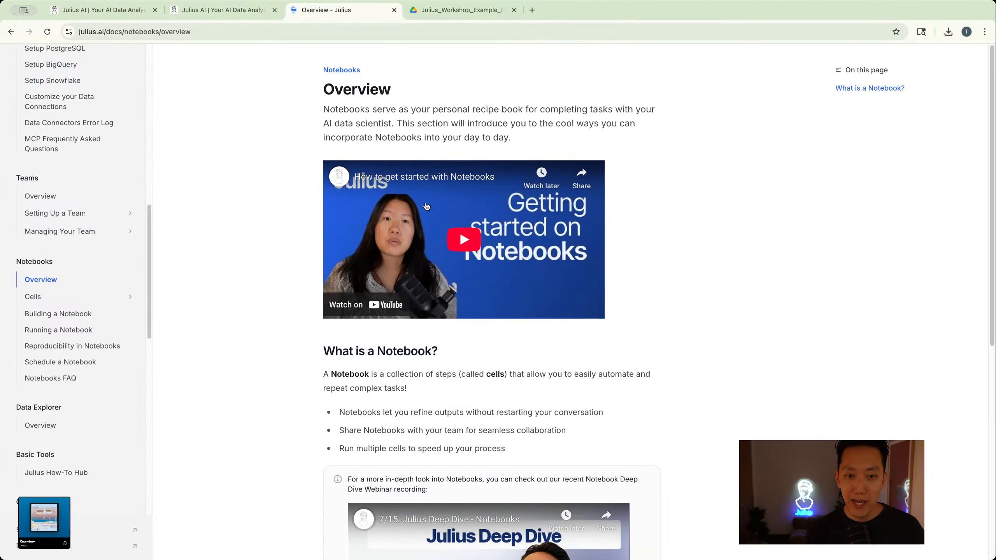
{"action": "scroll", "coordinate": [478, 253], "scroll_direction": "down", "scroll_amount": 5}
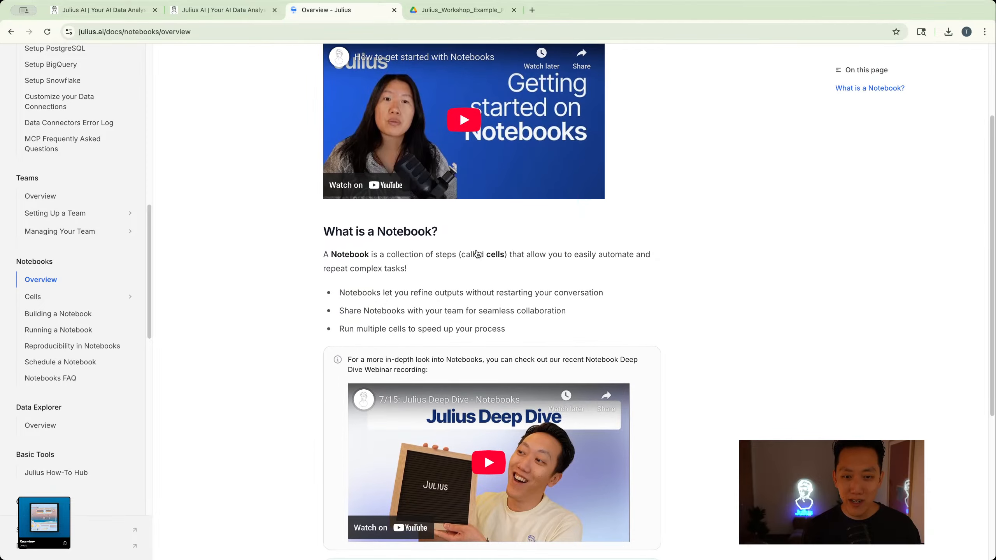
{"action": "scroll", "coordinate": [477, 253], "scroll_direction": "down", "scroll_amount": 5}
{"action": "scroll", "coordinate": [477, 253], "scroll_direction": "up", "scroll_amount": 10}
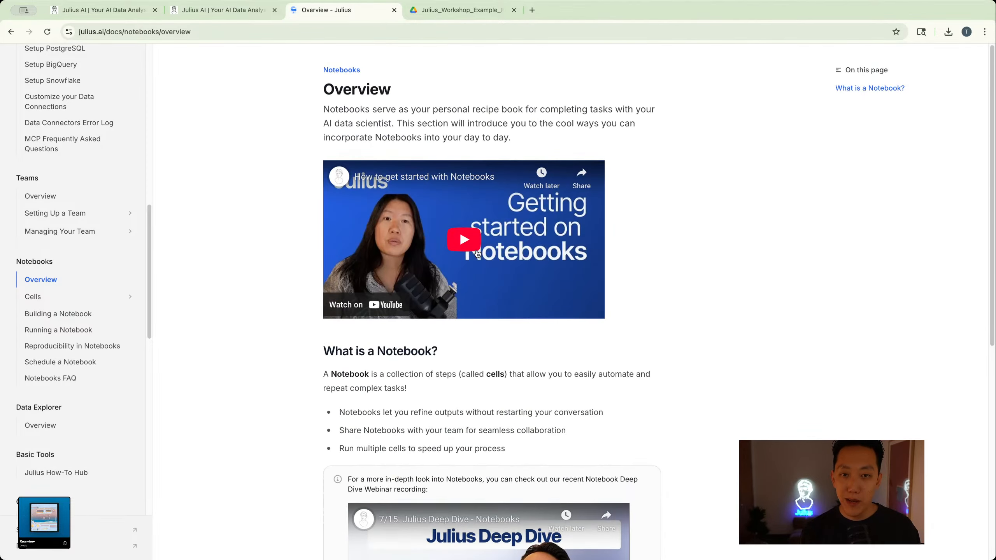
- Browse the notebook documentation on prompt cells and file cells, and read the step-by-step guide in Reproducibility in Notebooks
{"action": "left_click", "coordinate": [57, 299]}
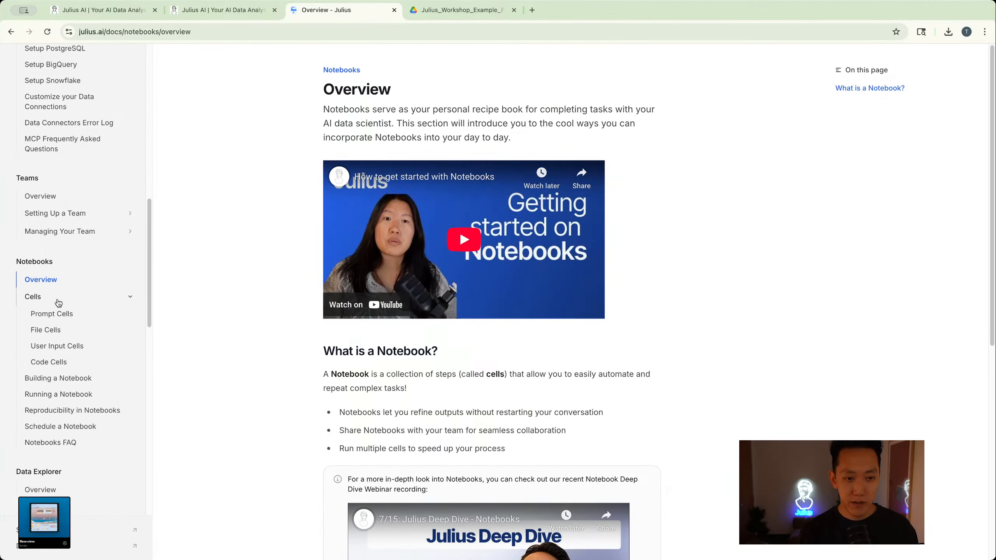
{"action": "left_click", "coordinate": [58, 314]}
{"action": "left_click", "coordinate": [51, 331]}
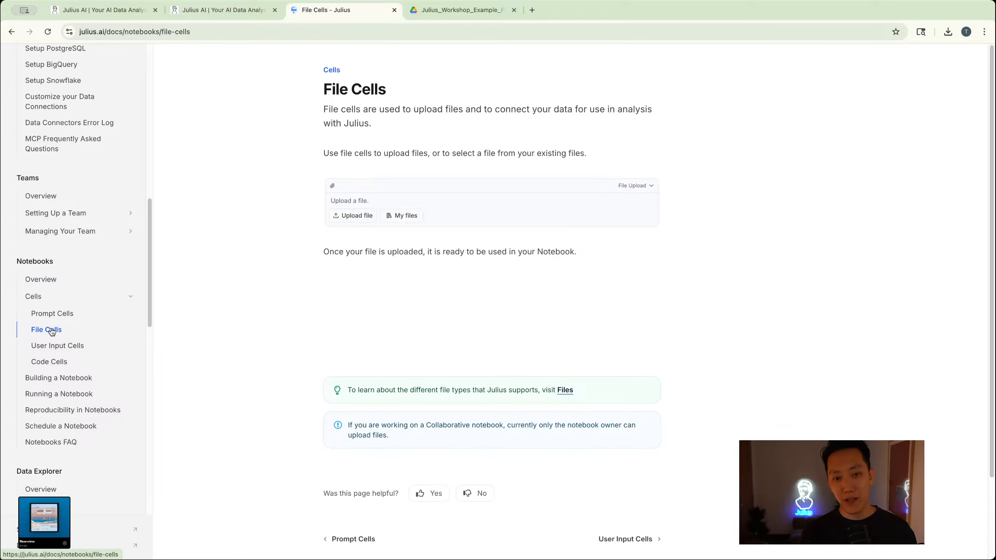
{"action": "left_click", "coordinate": [70, 404]}
{"action": "scroll", "coordinate": [300, 277], "scroll_direction": "down", "scroll_amount": 10}
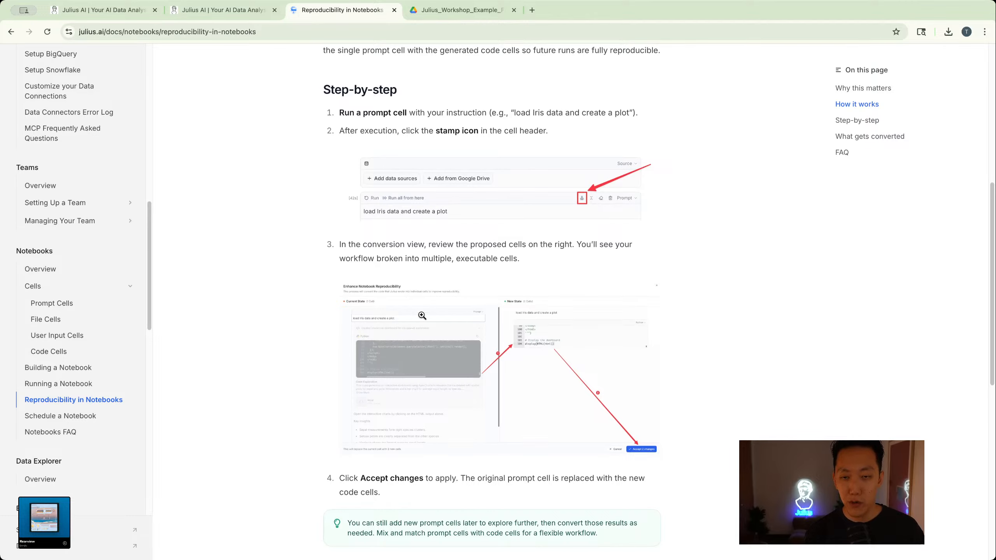
- Read the Schedule a Notebook documentation, go back to the reproducibility page, and close the documentation
{"action": "left_click", "coordinate": [59, 416]}
{"action": "scroll", "coordinate": [331, 365], "scroll_direction": "down", "scroll_amount": 9}
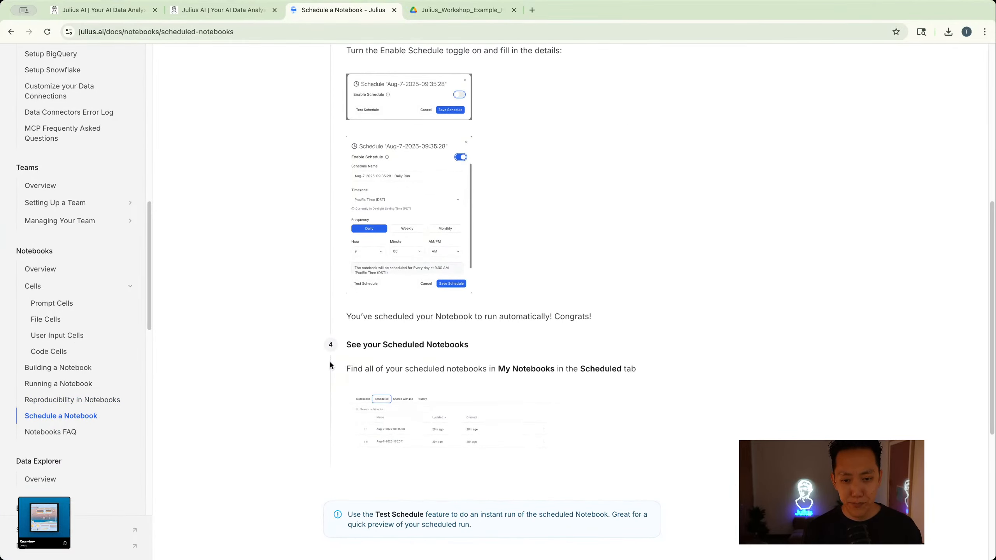
{"action": "scroll", "coordinate": [329, 360], "scroll_direction": "up", "scroll_amount": 9}
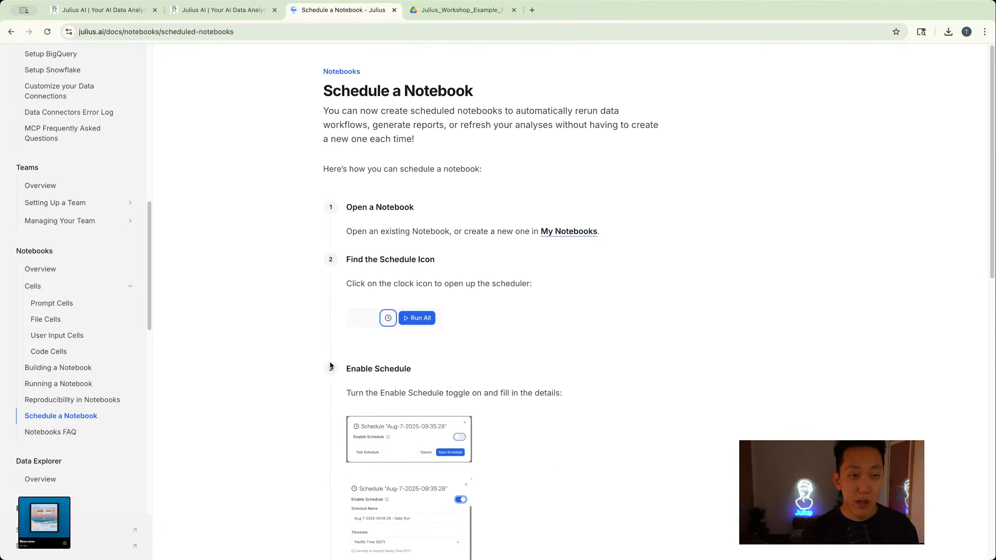
{"action": "scroll", "coordinate": [89, 306], "scroll_direction": "up", "scroll_amount": 15}
{"action": "left_click", "coordinate": [12, 30]}
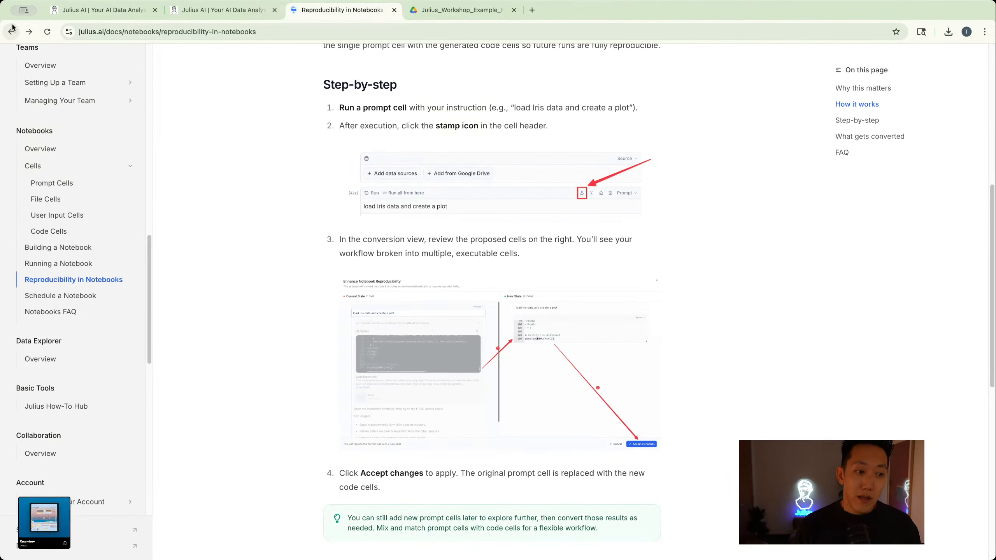
{"action": "scroll", "coordinate": [62, 89], "scroll_direction": "up", "scroll_amount": 10}
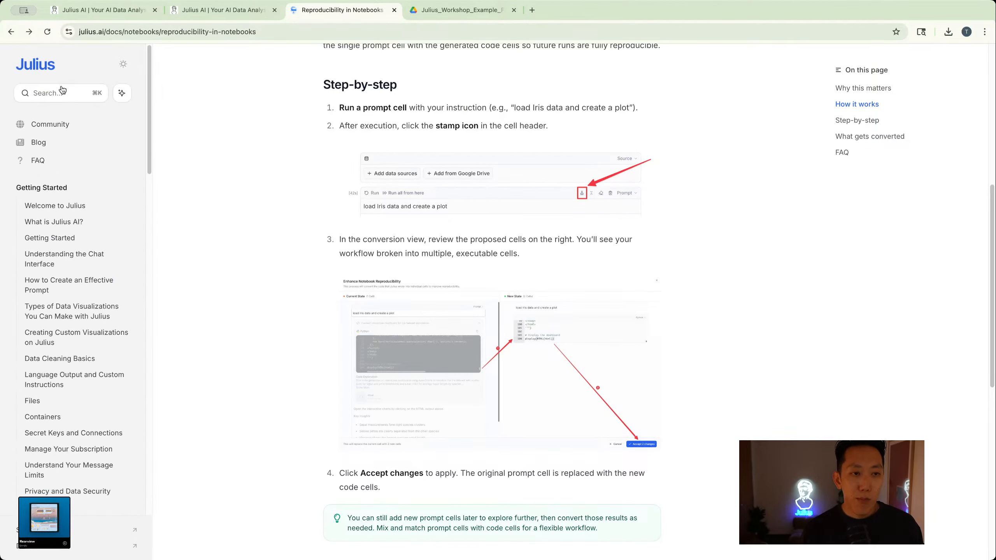
{"action": "left_click", "coordinate": [394, 10]}
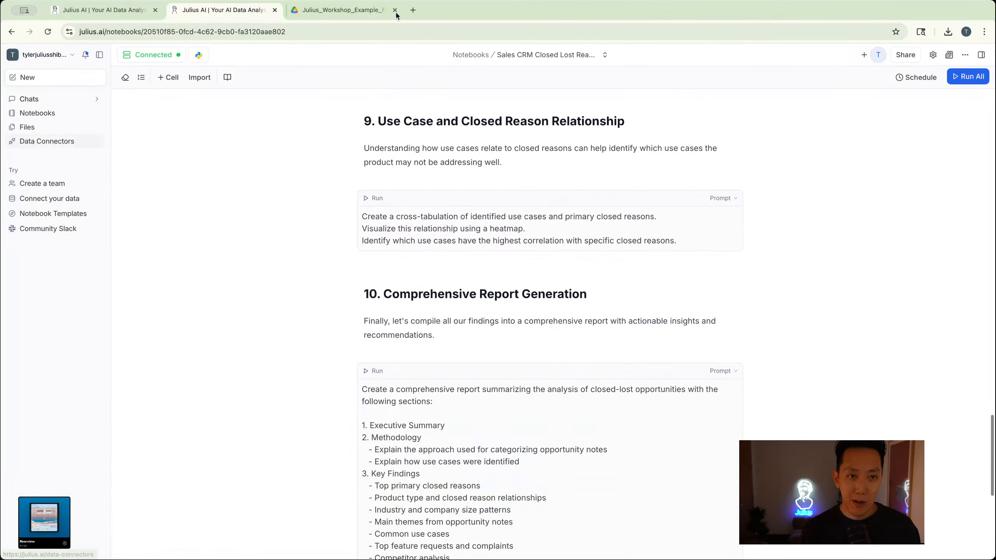
- View the Julius Community Slack invitation page without signing in, and return to the Sales CRM notebook
{"action": "left_click", "coordinate": [30, 229]}
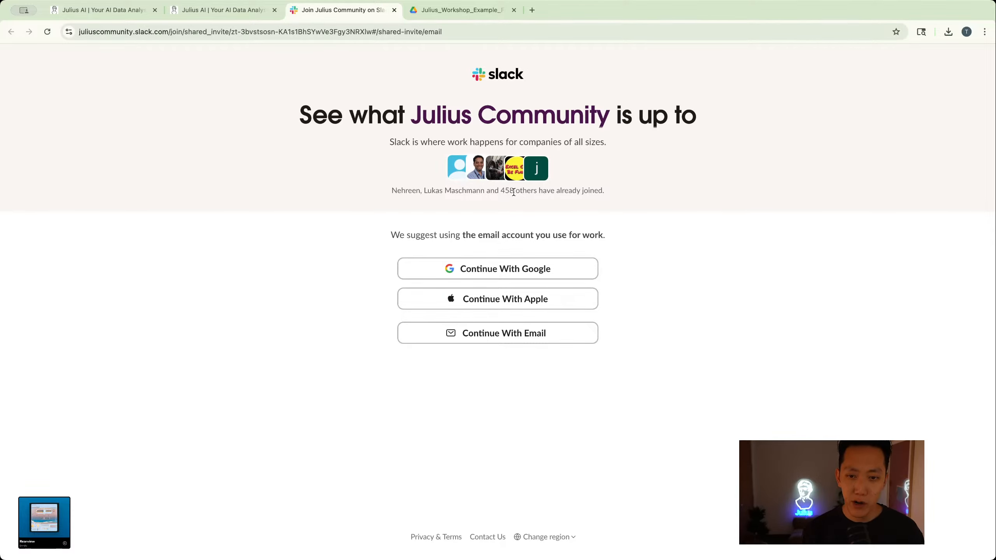
{"action": "left_click", "coordinate": [226, 16]}
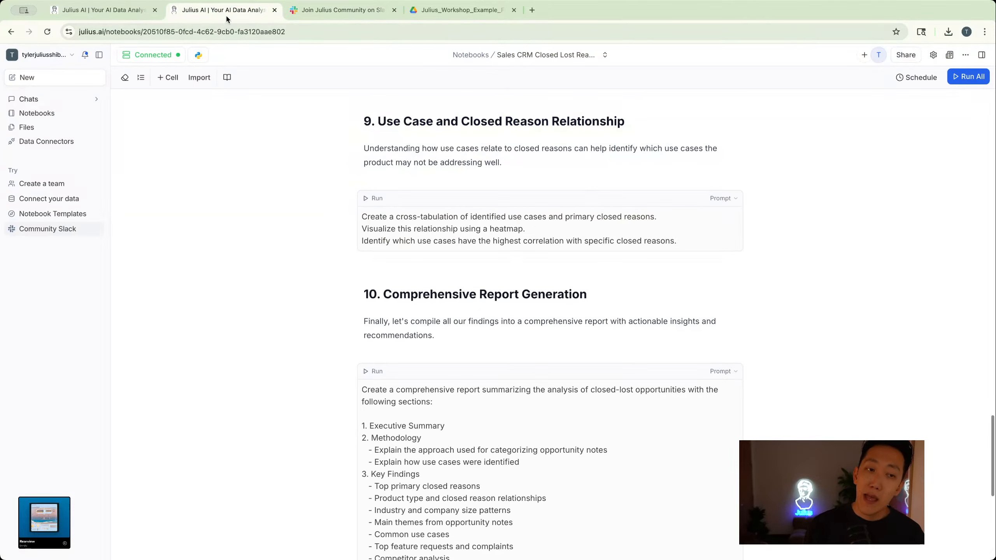
{"action": "left_click", "coordinate": [318, 9]}
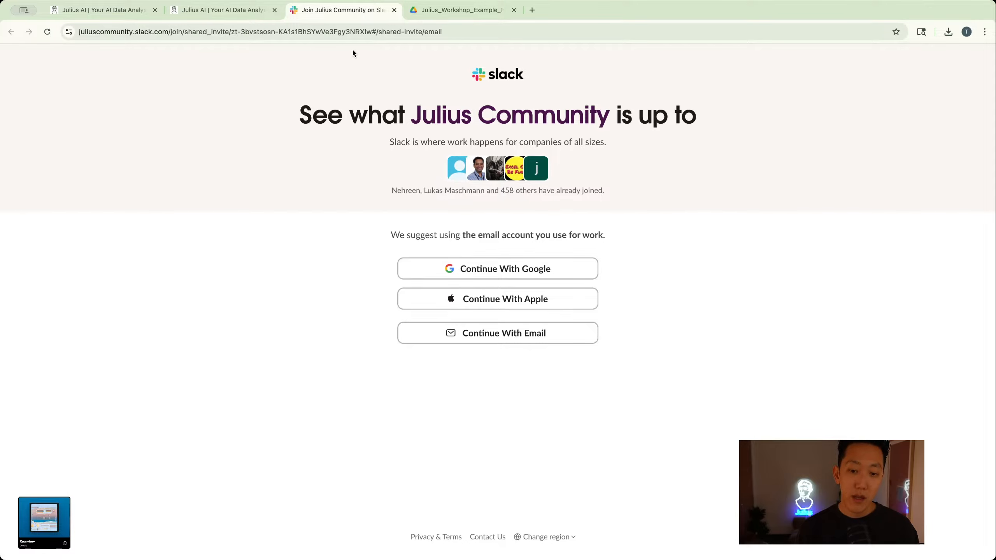
{"action": "left_click", "coordinate": [243, 9]}
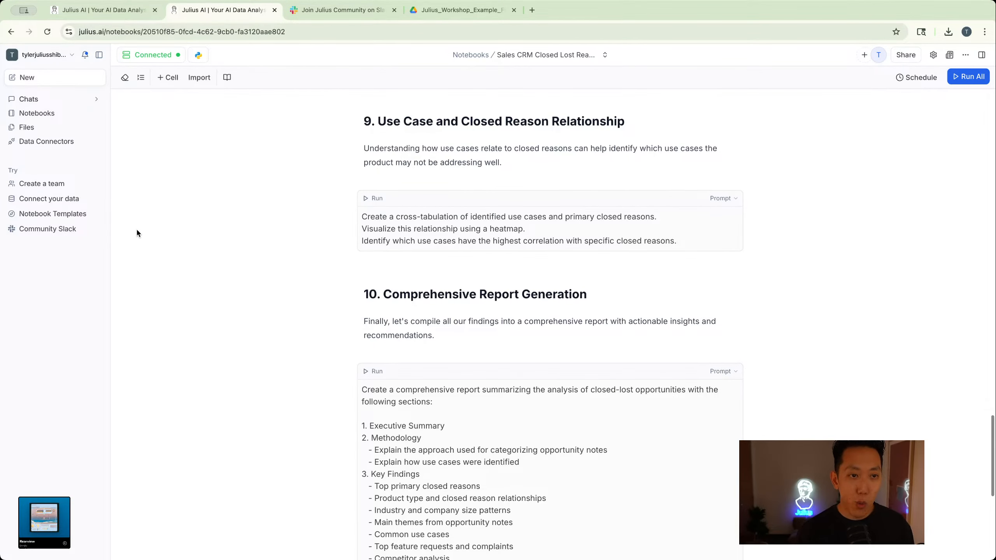
- Open the notebook's Help window, look through its resource links and ticket options, and close it
{"action": "left_click", "coordinate": [44, 60]}
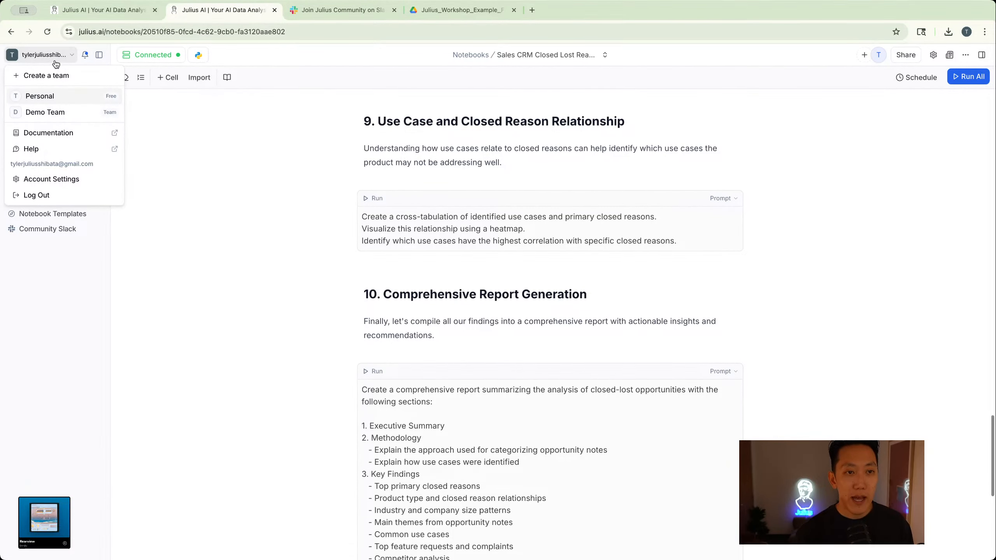
{"action": "left_click", "coordinate": [55, 62]}
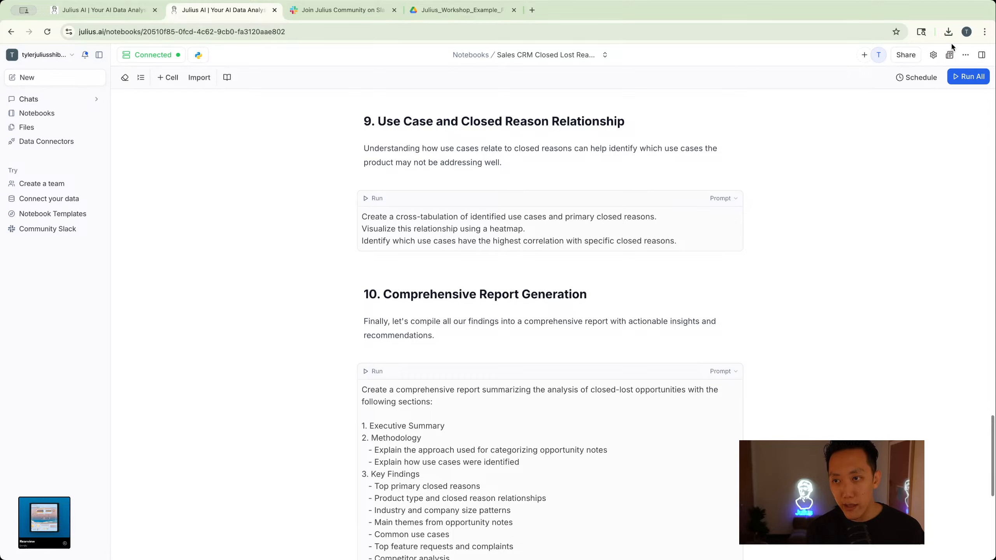
{"action": "left_click", "coordinate": [965, 55]}
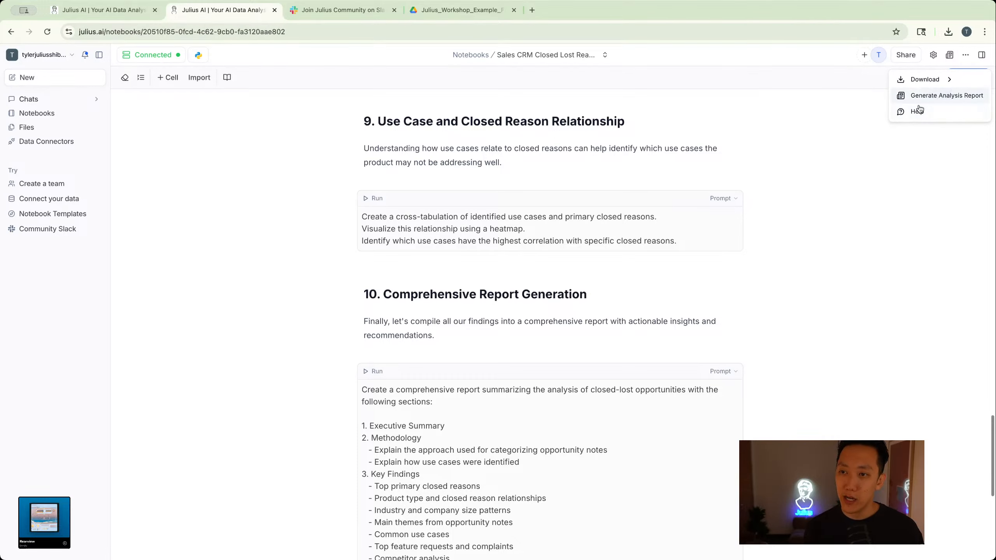
{"action": "left_click", "coordinate": [917, 111]}
{"action": "scroll", "coordinate": [911, 355], "scroll_direction": "down", "scroll_amount": 4}
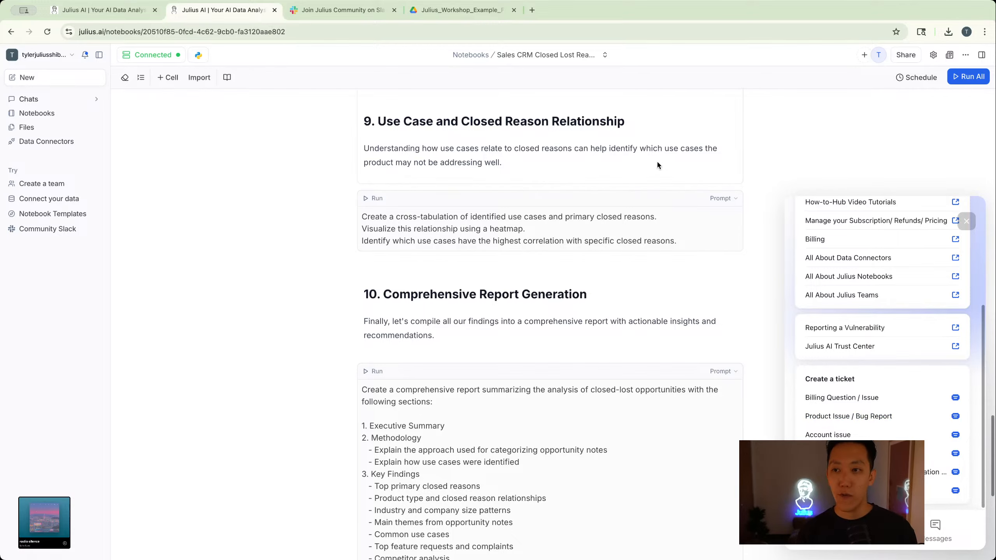
{"action": "left_click", "coordinate": [967, 222]}
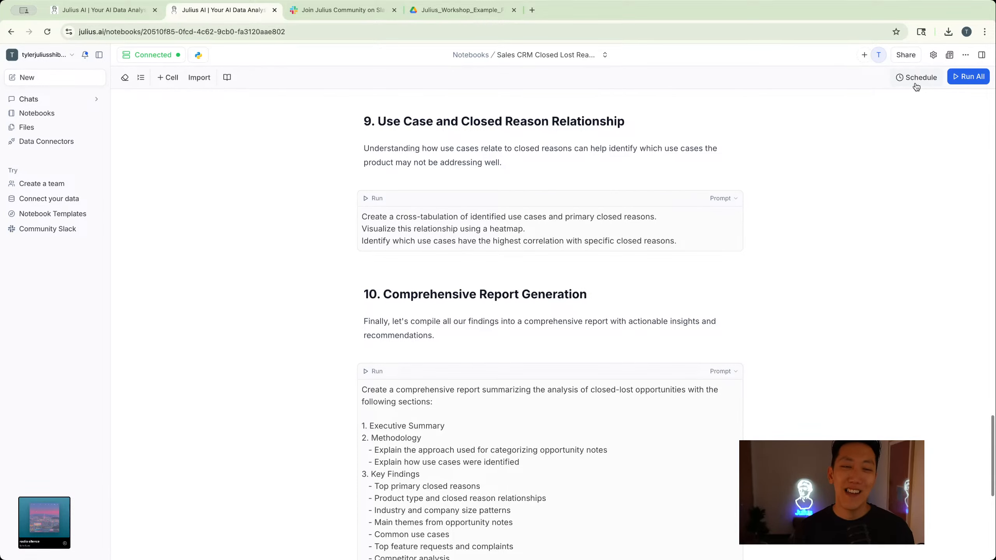
- Open the Sep-11-2025-13:34:08 run of Weekly Product Analysis by Customer from My Notebooks and generate an analysis report from it
{"action": "scroll", "coordinate": [713, 221], "scroll_direction": "up", "scroll_amount": 20}
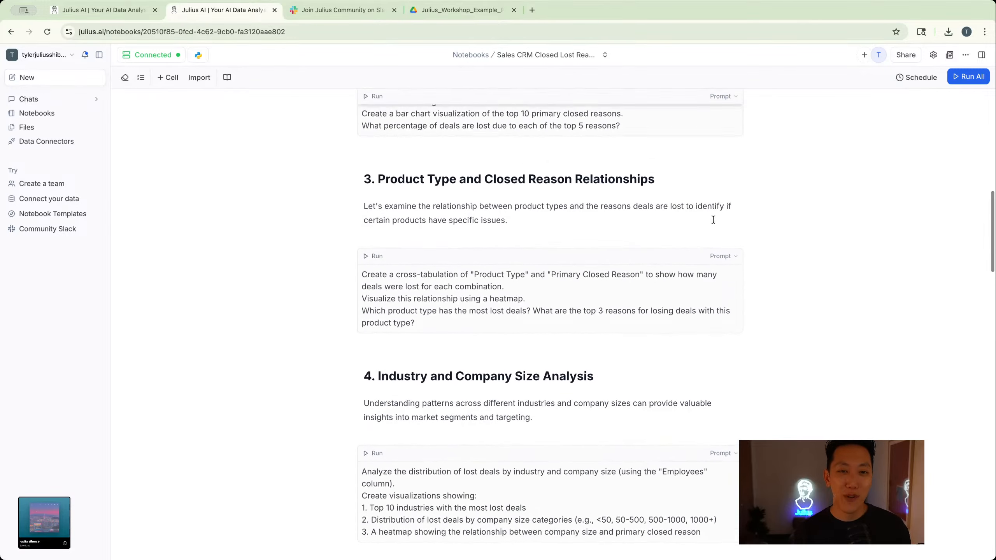
{"action": "scroll", "coordinate": [713, 221], "scroll_direction": "up", "scroll_amount": 4}
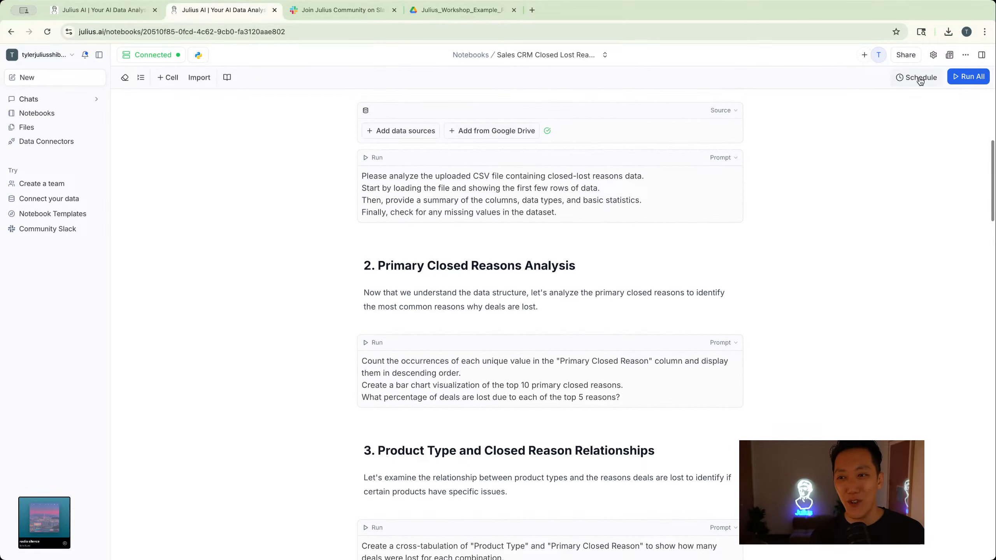
{"action": "left_click", "coordinate": [470, 54]}
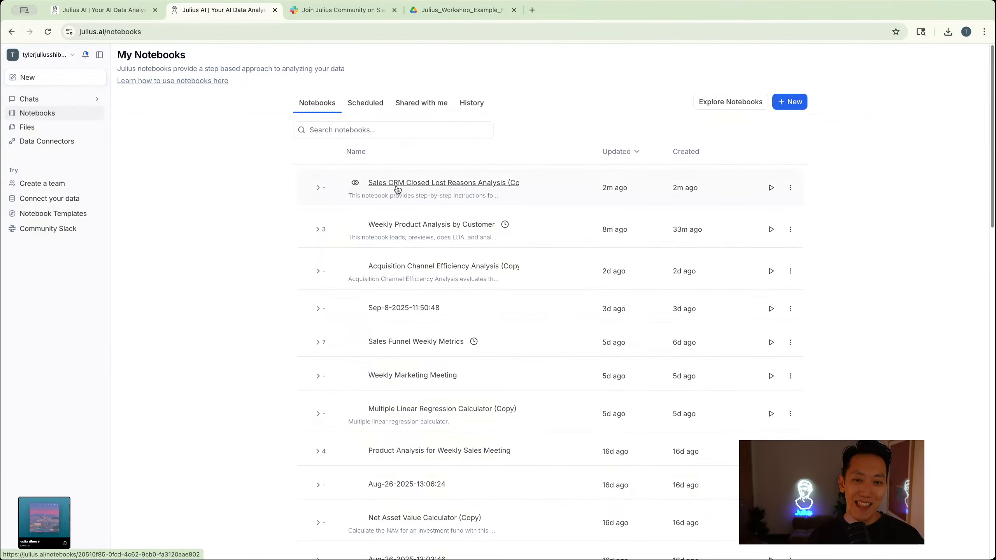
{"action": "left_click", "coordinate": [331, 229]}
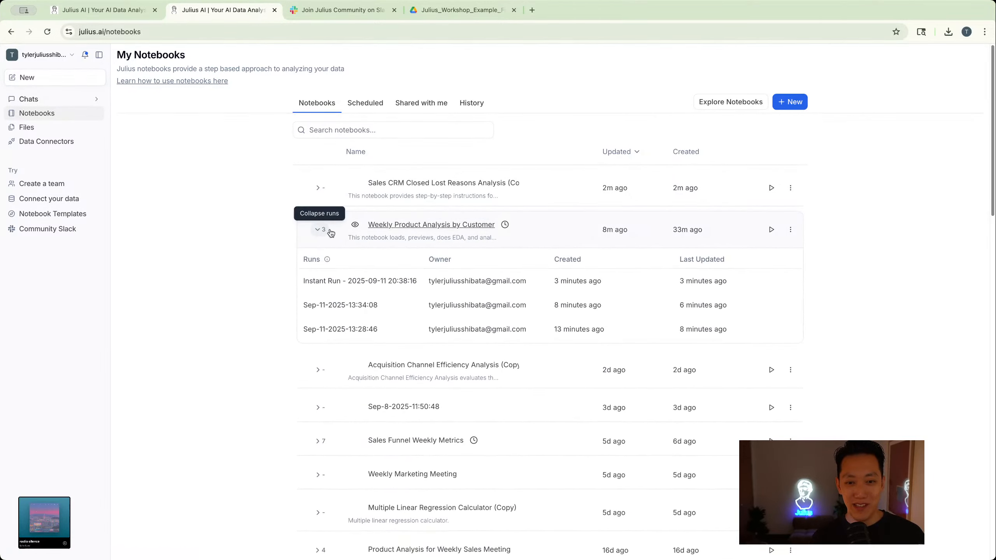
{"action": "left_click", "coordinate": [343, 305]}
{"action": "left_click", "coordinate": [952, 55]}
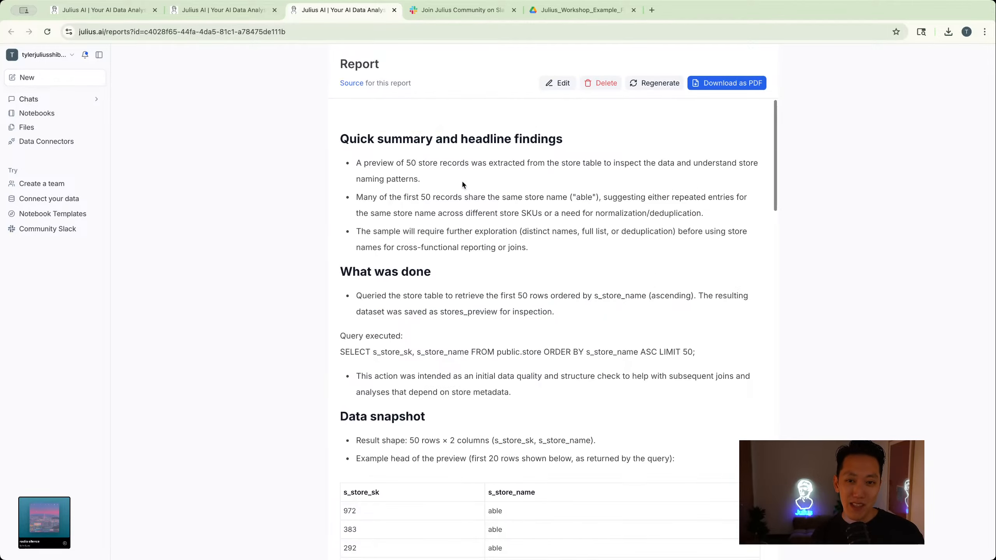
- Review the generated report through to its appendix, and open its editor and save without making changes
{"action": "scroll", "coordinate": [462, 179], "scroll_direction": "down", "scroll_amount": 7}
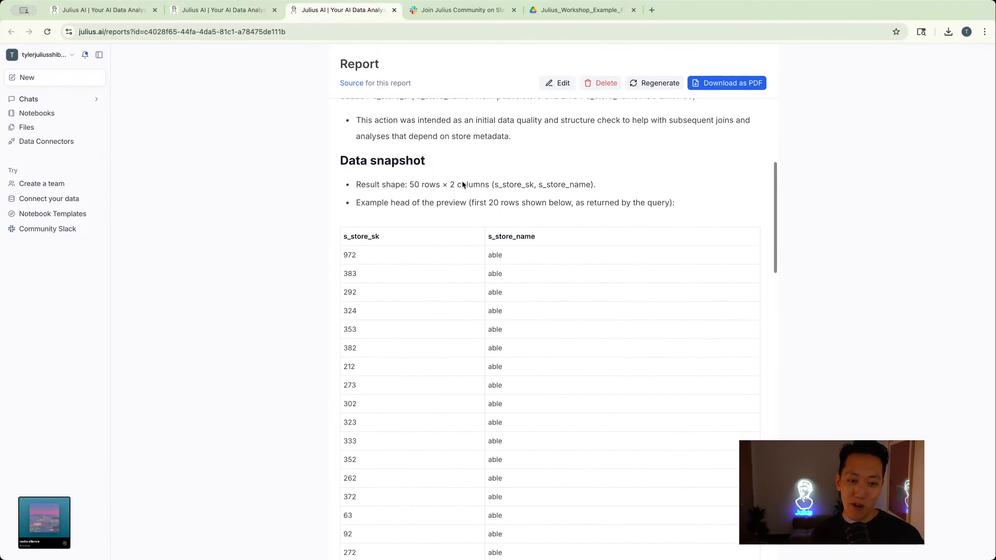
{"action": "scroll", "coordinate": [463, 185], "scroll_direction": "down", "scroll_amount": 10}
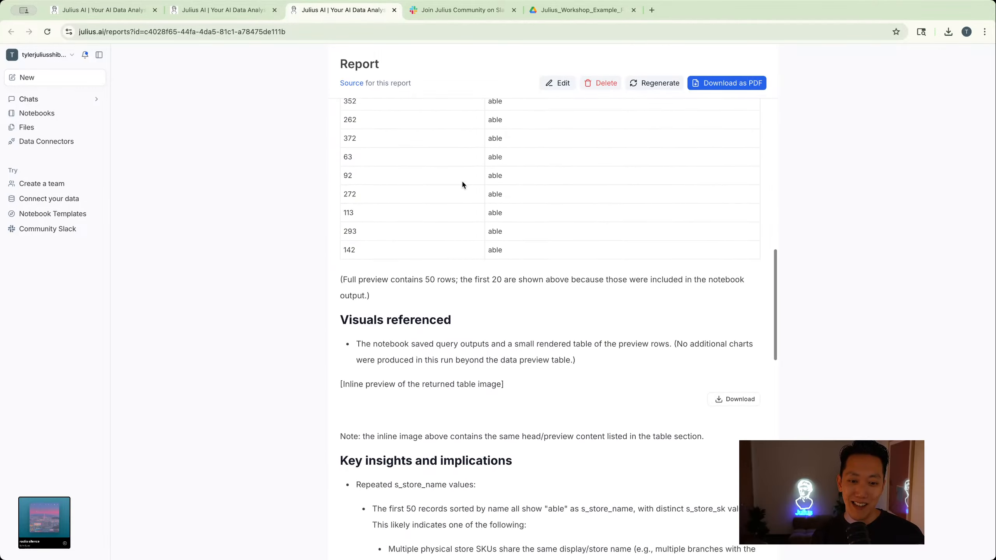
{"action": "scroll", "coordinate": [463, 185], "scroll_direction": "down", "scroll_amount": 7}
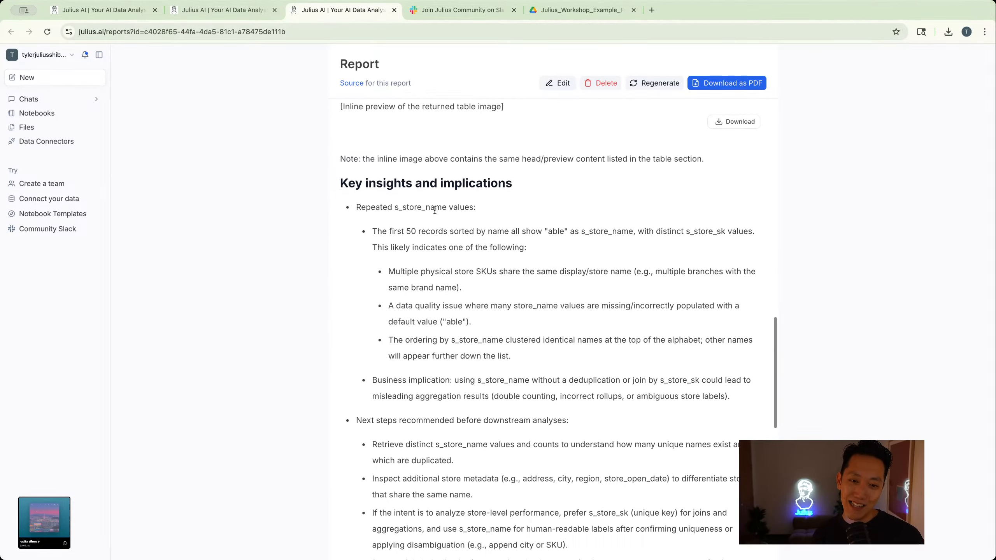
{"action": "scroll", "coordinate": [435, 210], "scroll_direction": "down", "scroll_amount": 10}
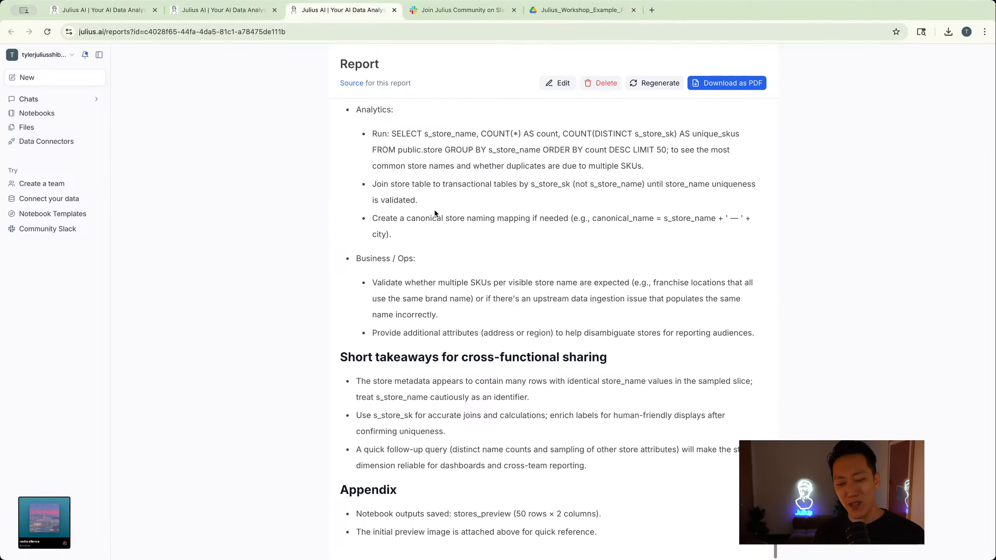
{"action": "scroll", "coordinate": [435, 214], "scroll_direction": "up", "scroll_amount": 20}
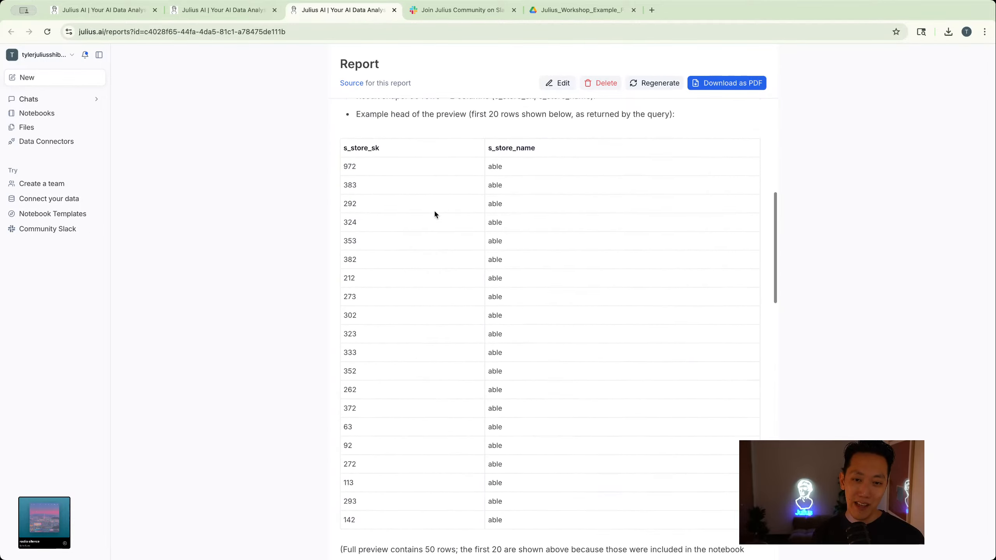
{"action": "left_click", "coordinate": [560, 84]}
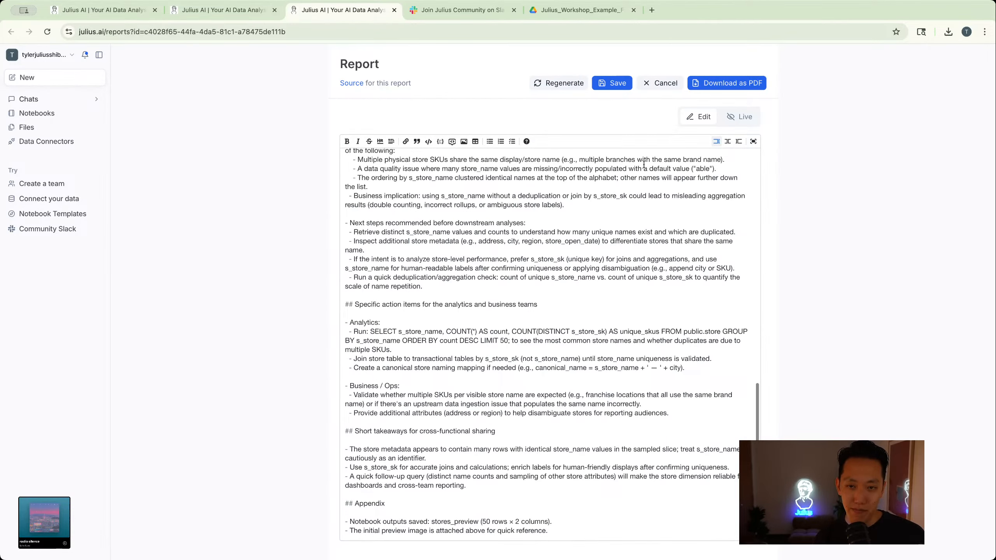
{"action": "left_click", "coordinate": [623, 88]}
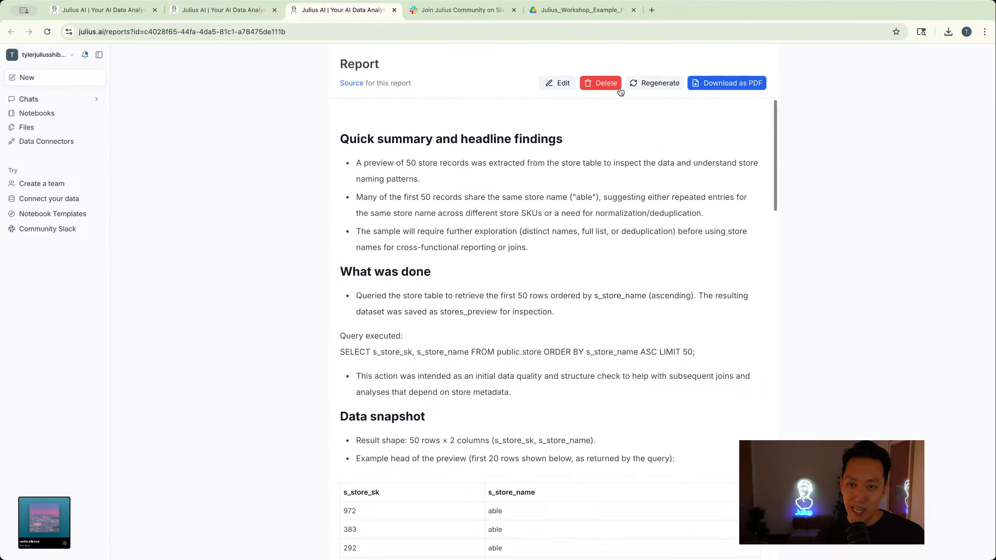
- Preview the report's PDF download, close the print preview, and highlight the report's web address without changing it
{"action": "left_click", "coordinate": [710, 87]}
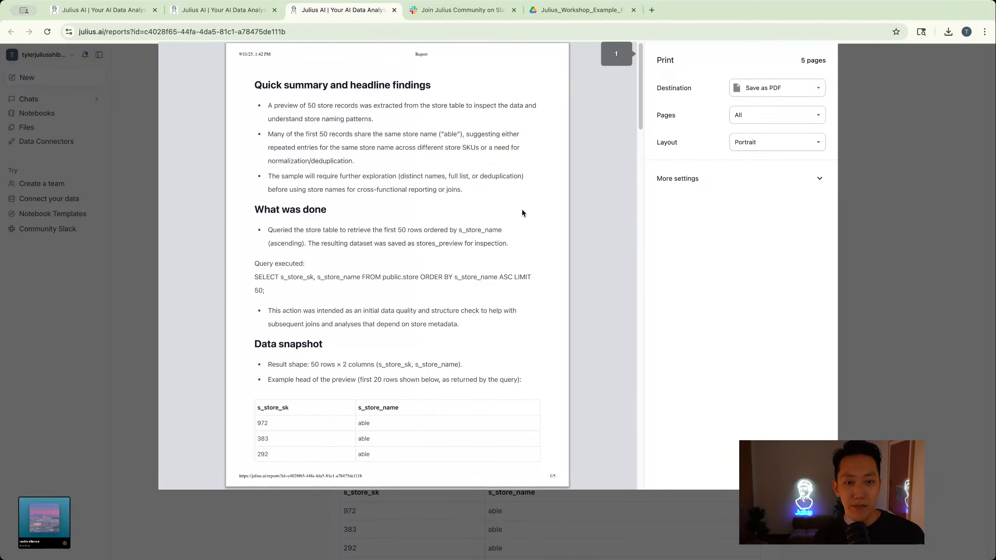
{"action": "scroll", "coordinate": [445, 186], "scroll_direction": "down", "scroll_amount": 10}
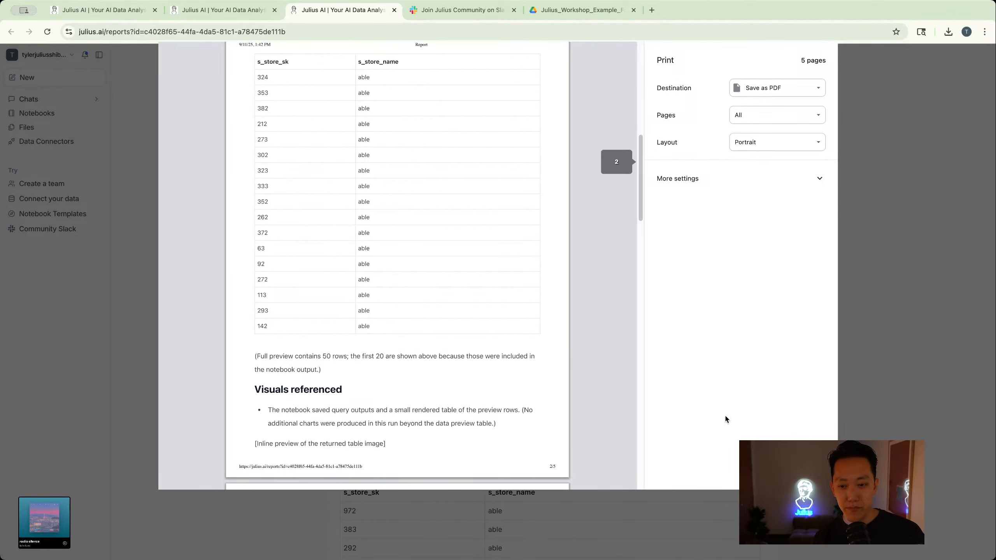
{"action": "left_click", "coordinate": [760, 474]}
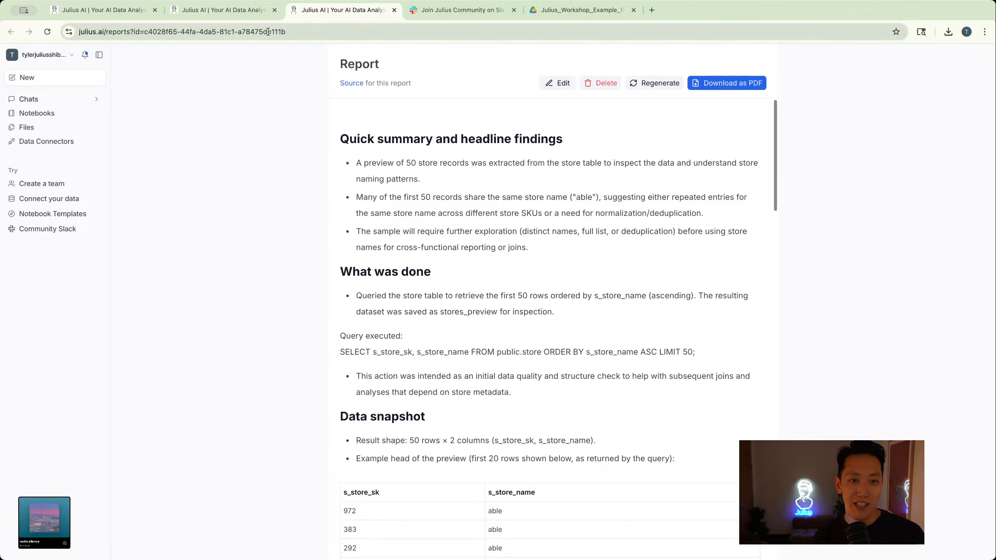
{"action": "key", "text": "super+l"}
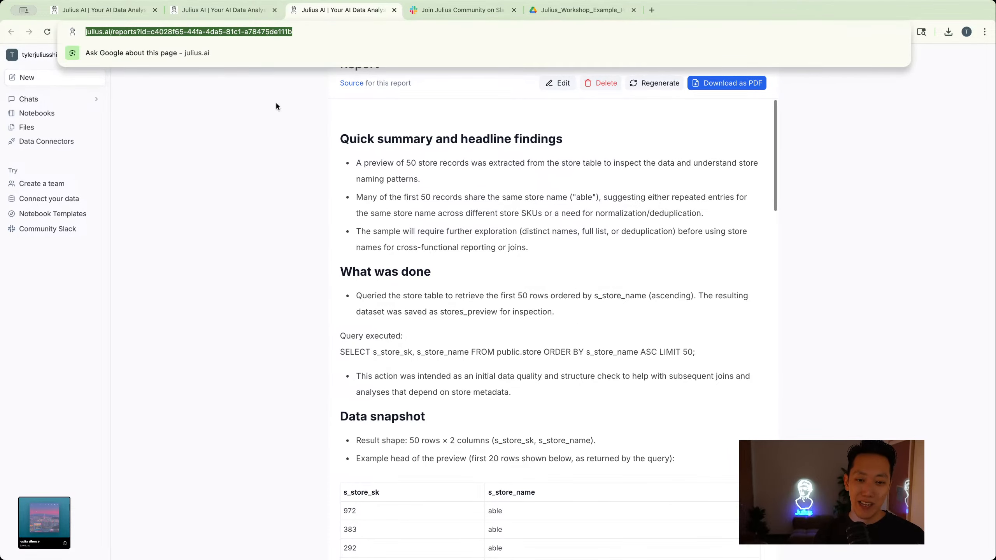
{"action": "left_click", "coordinate": [324, 240]}
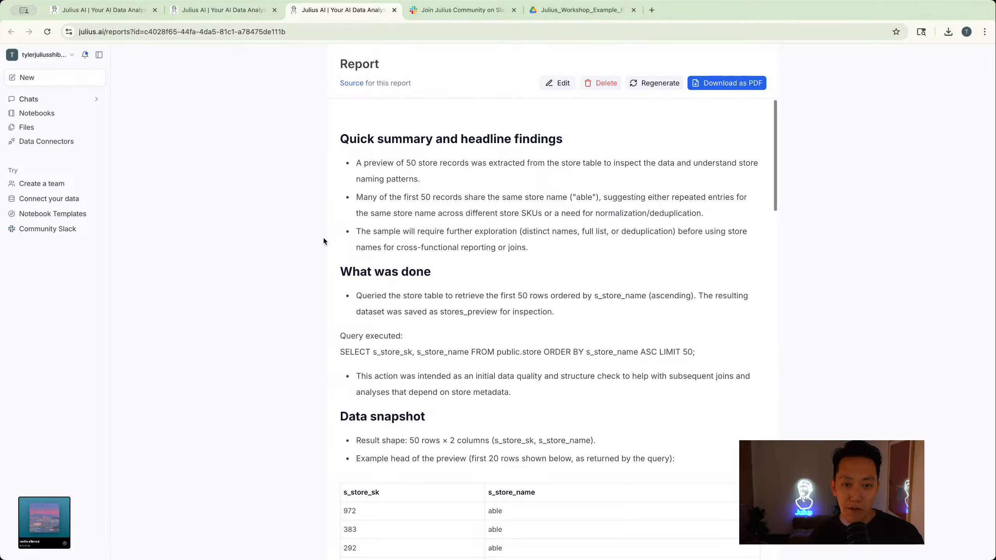
- Open the Data Connectors page and look through the existing connections and the connectors available to add
{"action": "left_click", "coordinate": [50, 142]}
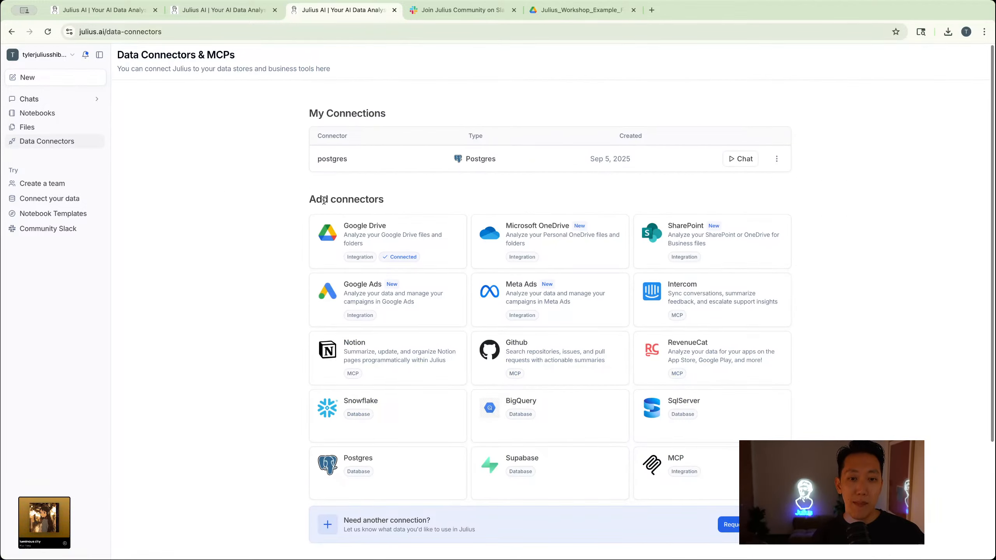
{"action": "scroll", "coordinate": [324, 201], "scroll_direction": "down", "scroll_amount": 1}
{"action": "scroll", "coordinate": [323, 200], "scroll_direction": "down", "scroll_amount": 1}
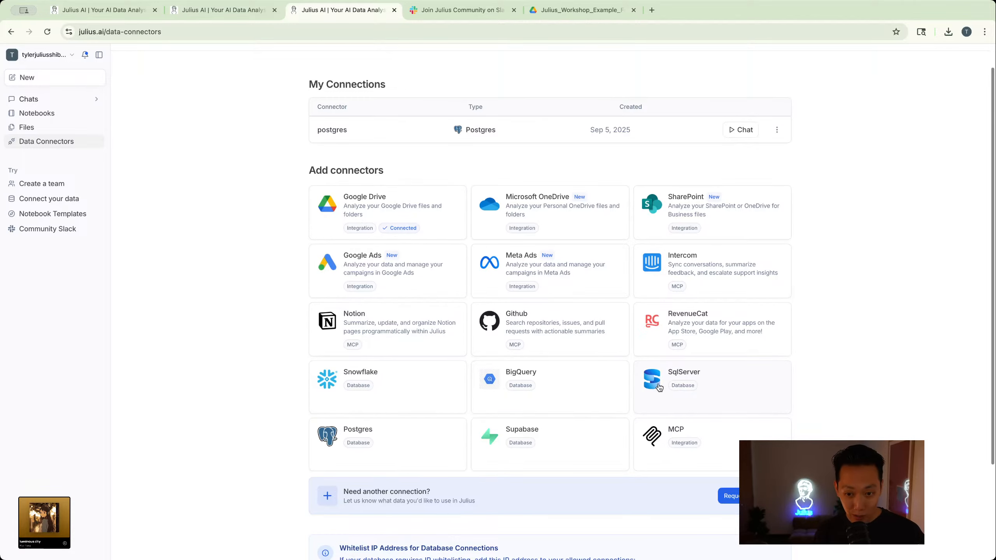
{"action": "scroll", "coordinate": [661, 410], "scroll_direction": "down", "scroll_amount": 1}
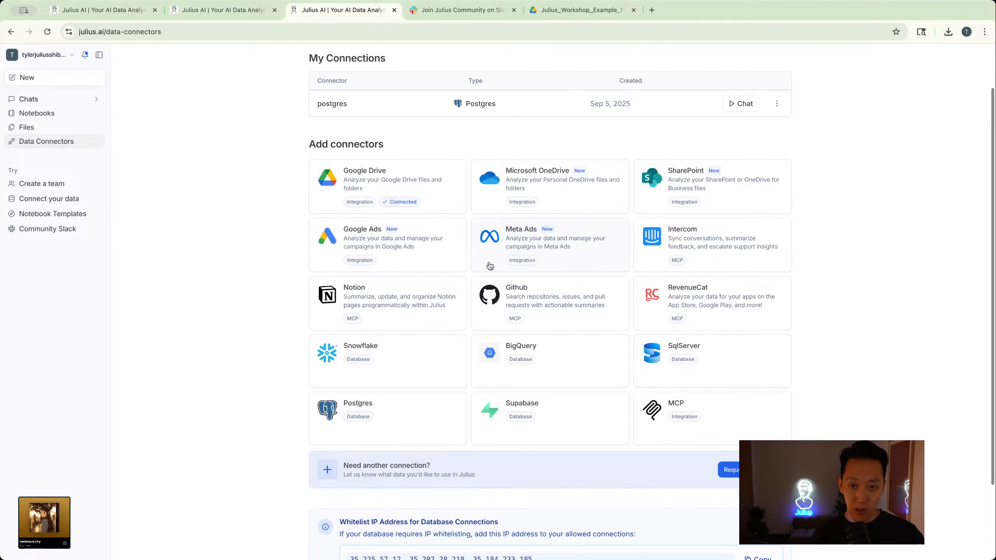
{"action": "scroll", "coordinate": [488, 267], "scroll_direction": "down", "scroll_amount": 3}
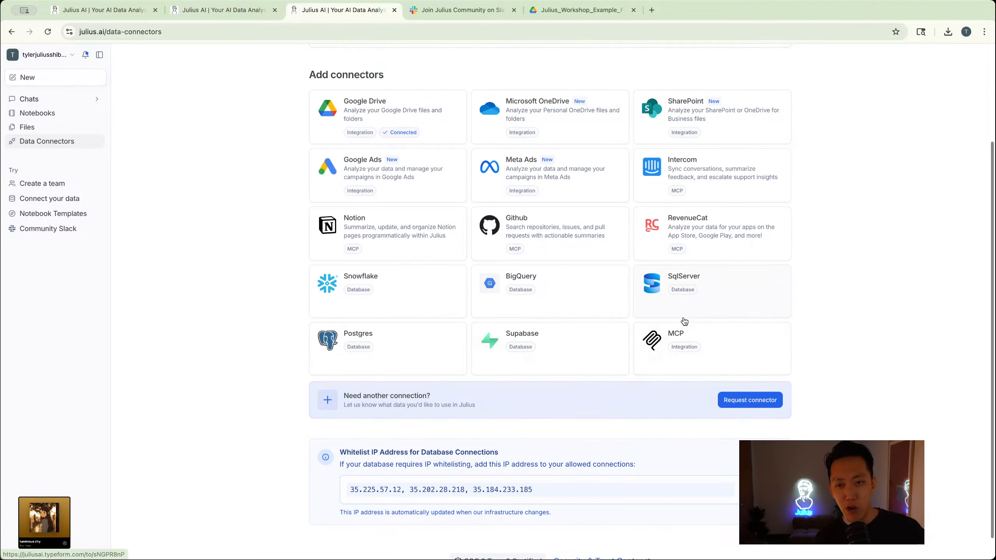
- Open the connector request form, close it without answering, and view the IP whitelisting section of the connectors page
{"action": "left_click", "coordinate": [745, 401]}
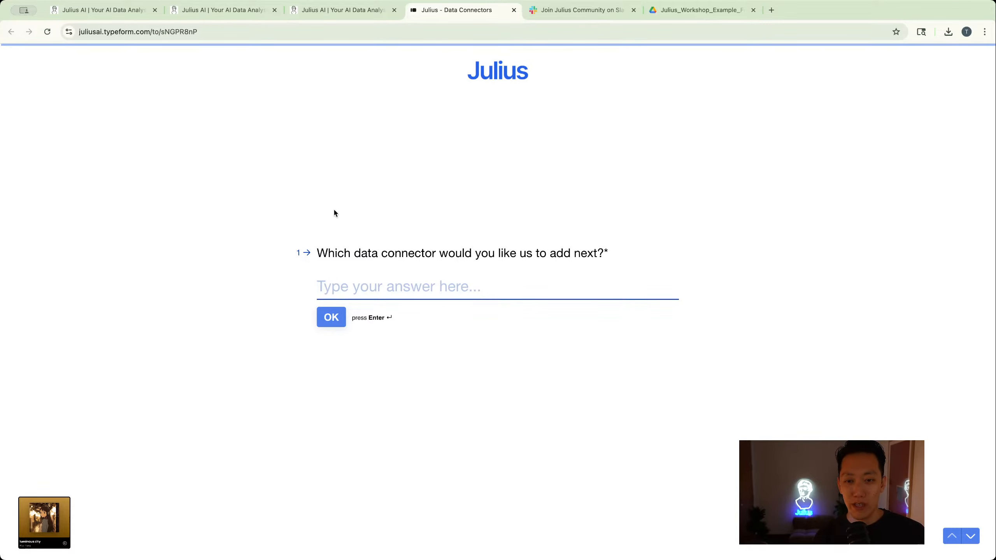
{"action": "left_click", "coordinate": [512, 9]}
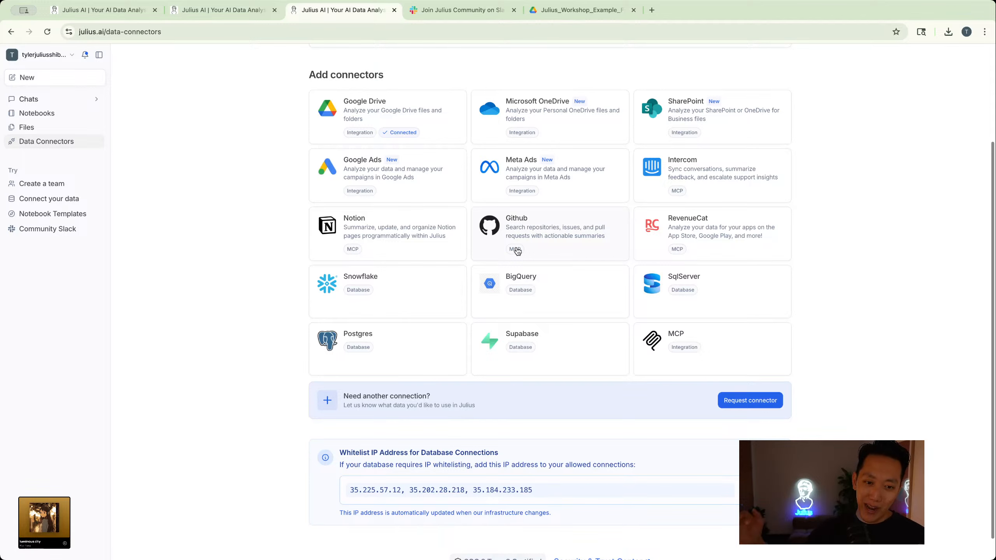
{"action": "scroll", "coordinate": [517, 251], "scroll_direction": "down", "scroll_amount": 2}
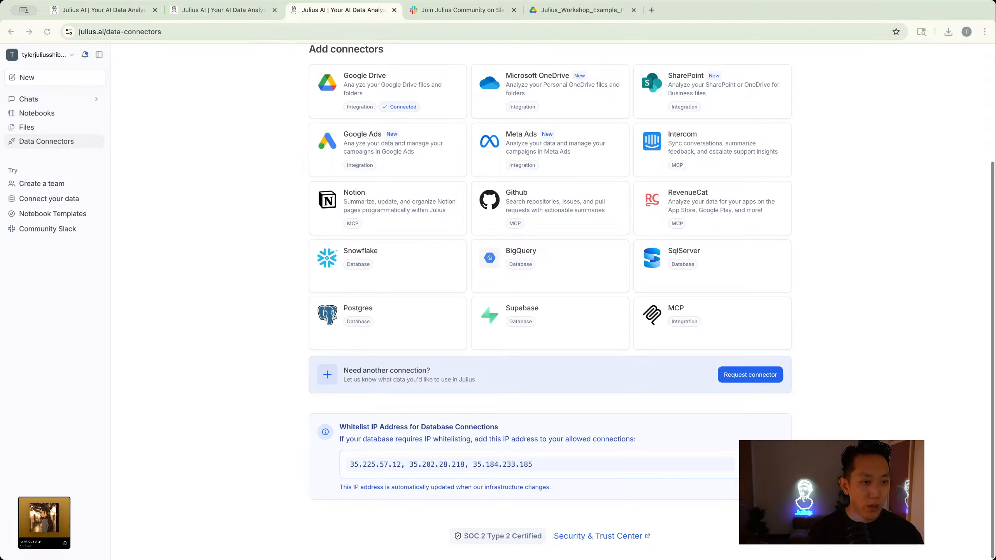
{"action": "left_click", "coordinate": [37, 313]}
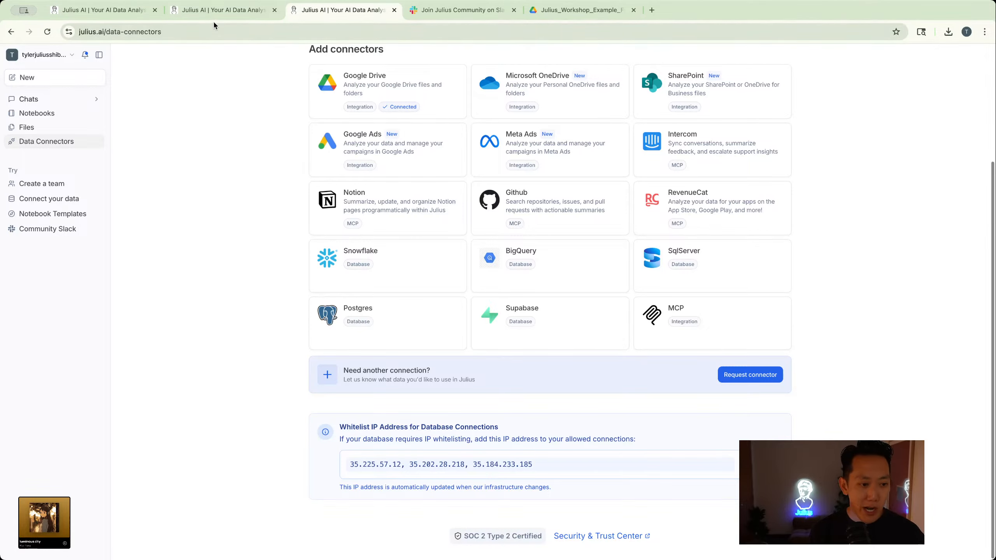
- Return to the Weekly Product Analysis notebook run and highlight the text cell about the 36-45 age group demographic
{"action": "left_click", "coordinate": [221, 11]}
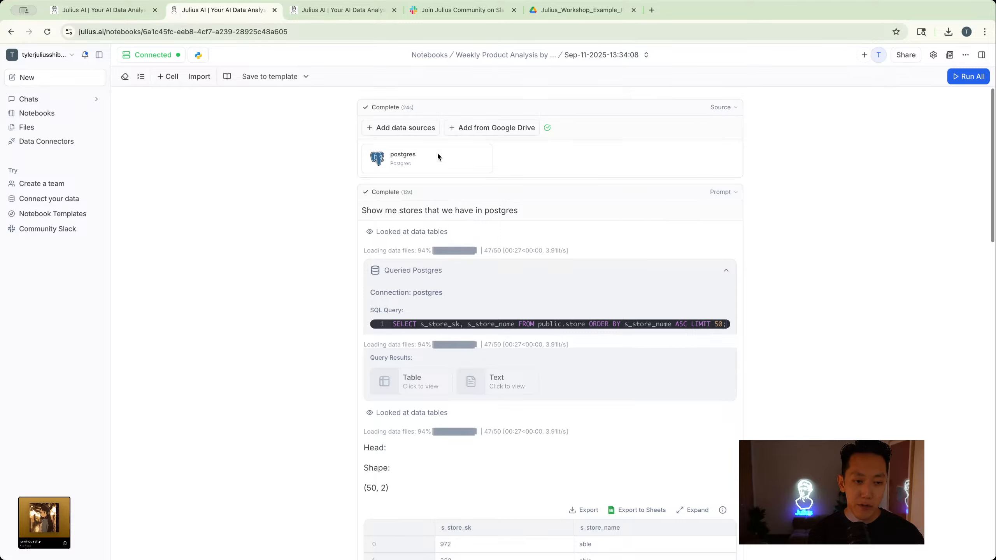
{"action": "scroll", "coordinate": [437, 155], "scroll_direction": "down", "scroll_amount": 10}
{"action": "scroll", "coordinate": [437, 155], "scroll_direction": "down", "scroll_amount": 15}
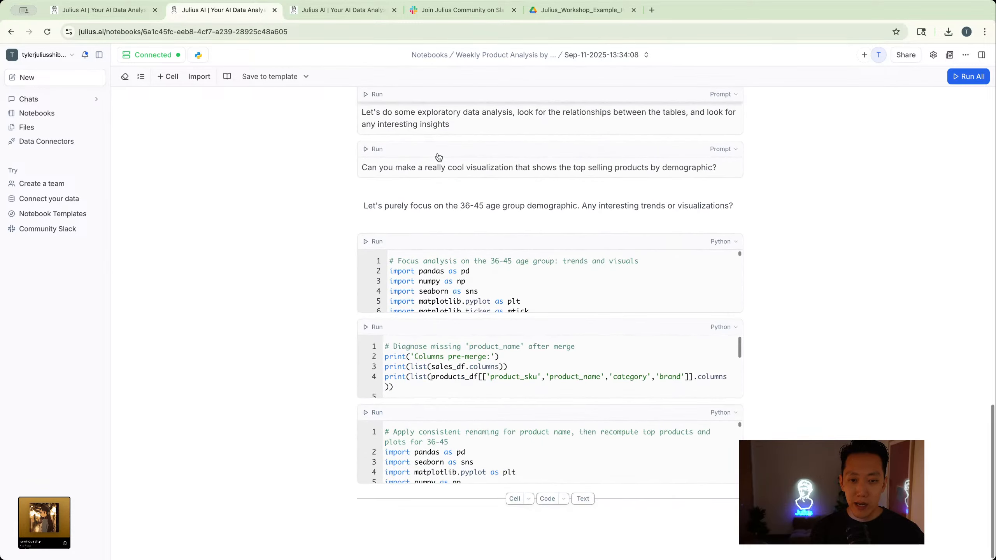
{"action": "mouse_move", "coordinate": [439, 157]}
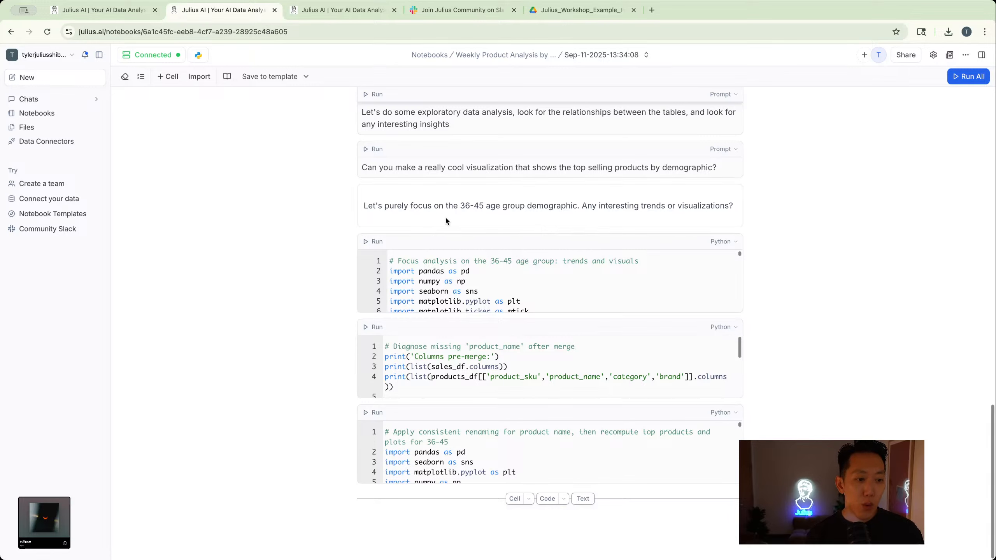
{"action": "left_click", "coordinate": [461, 219]}
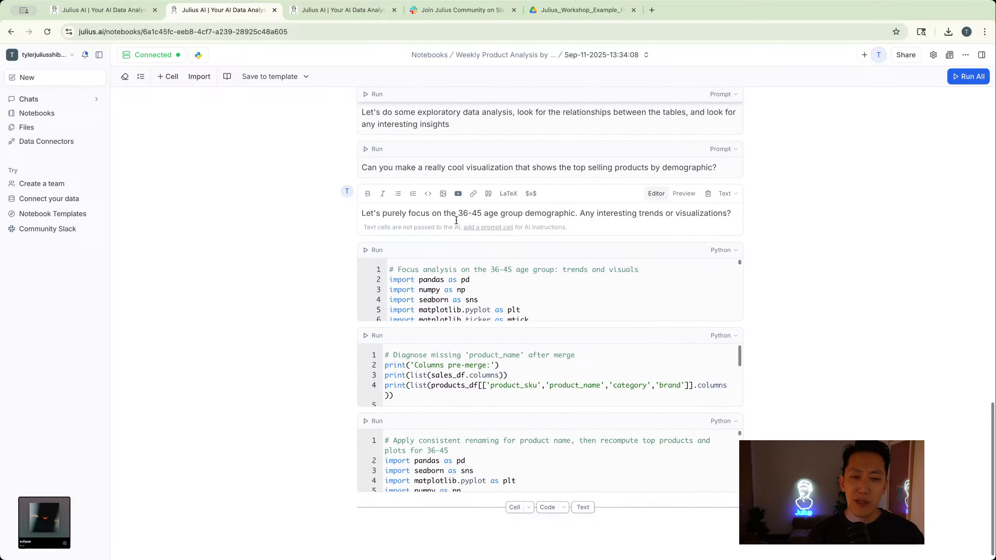
{"action": "triple_click", "coordinate": [431, 216]}
{"action": "triple_click", "coordinate": [521, 213]}
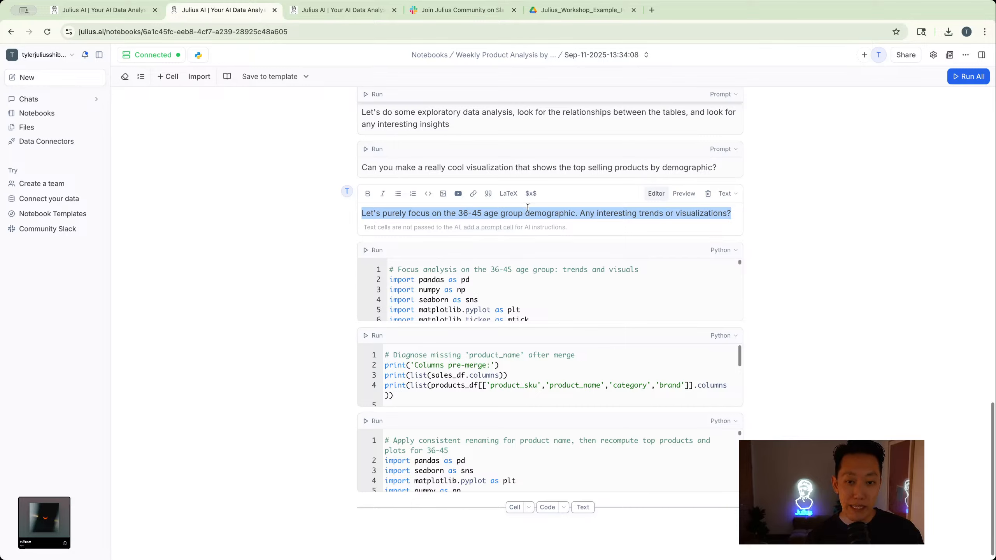
{"action": "triple_click", "coordinate": [499, 217]}
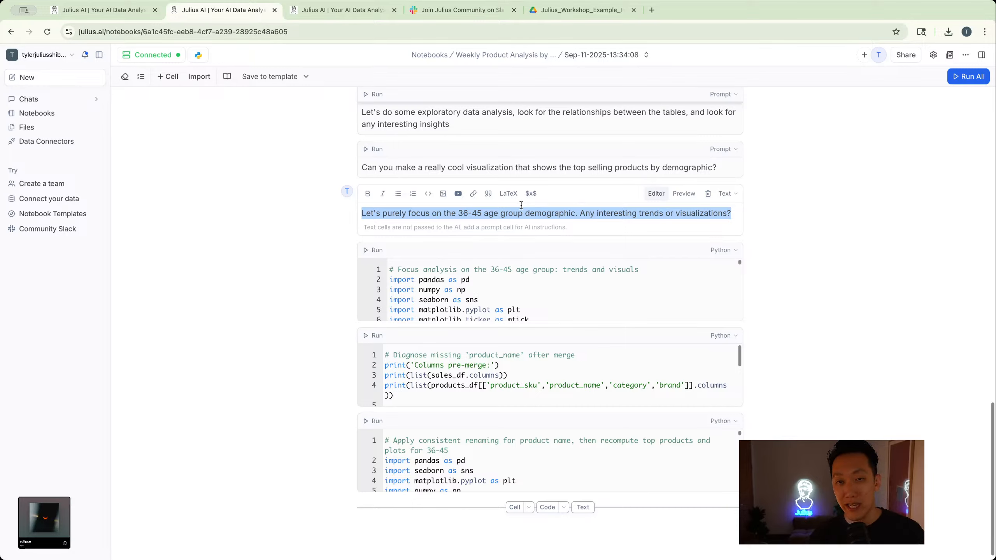
{"action": "mouse_move", "coordinate": [574, 241]}
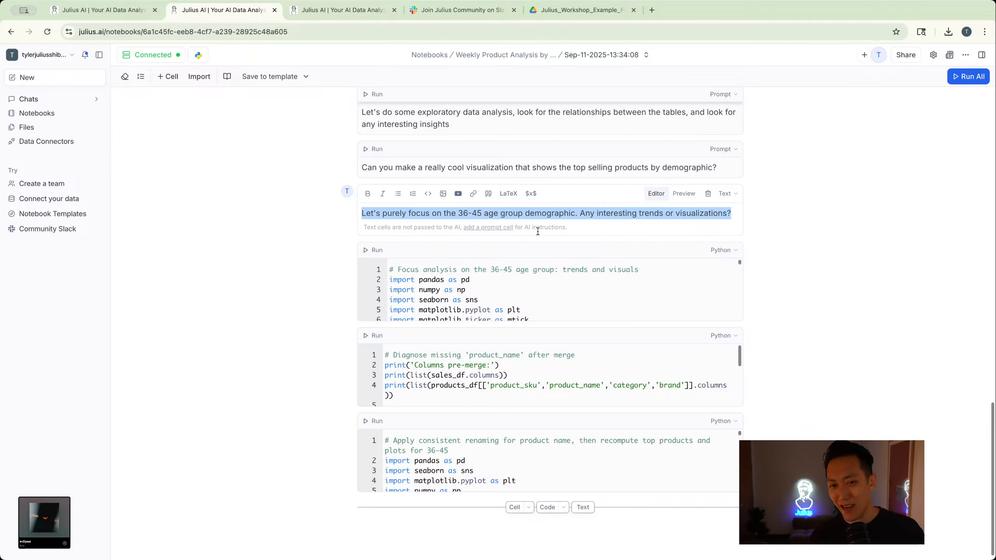
- Expand the Python cell that focuses on the 36-45 age group and look through its code
{"action": "left_click", "coordinate": [504, 288]}
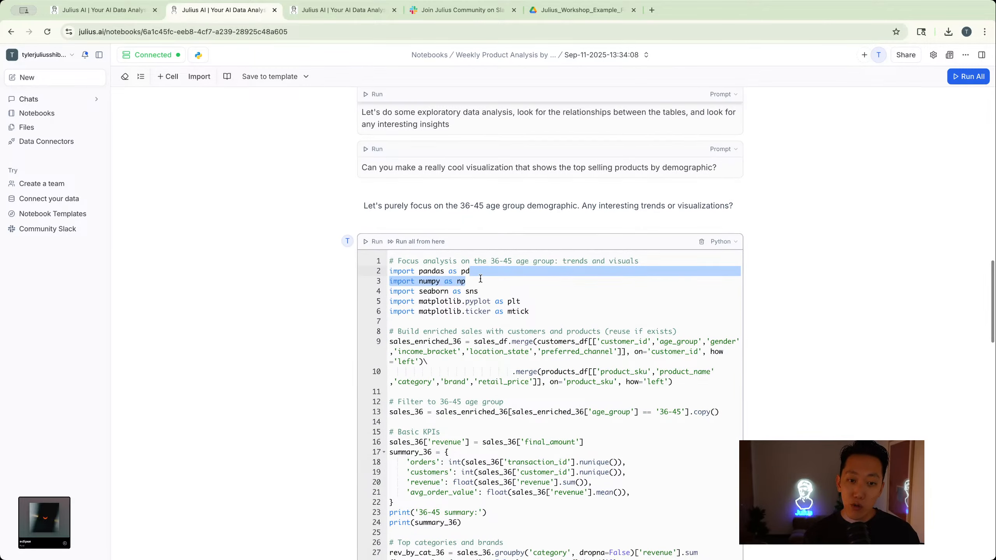
{"action": "scroll", "coordinate": [472, 277], "scroll_direction": "down", "scroll_amount": 6}
{"action": "scroll", "coordinate": [473, 276], "scroll_direction": "down", "scroll_amount": 20}
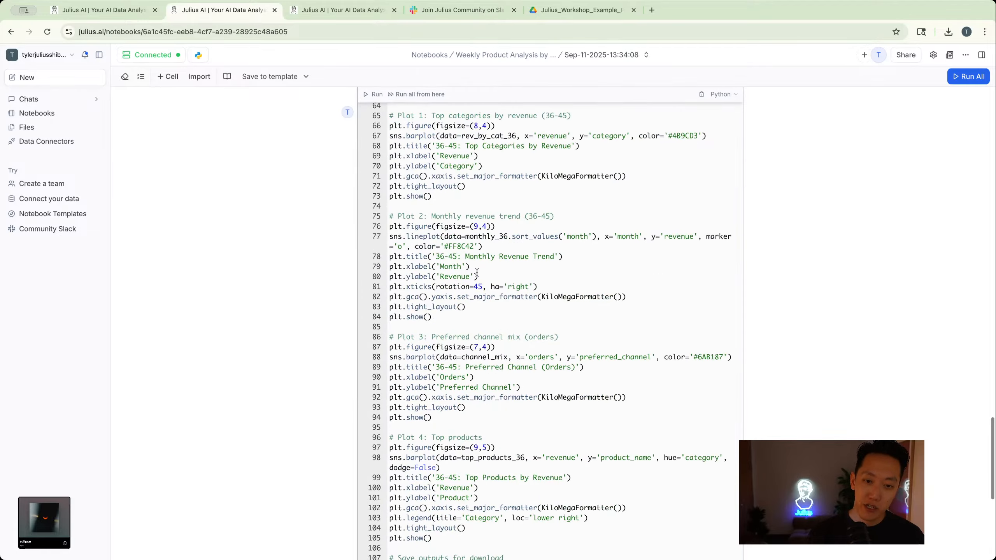
{"action": "scroll", "coordinate": [474, 274], "scroll_direction": "up", "scroll_amount": 20}
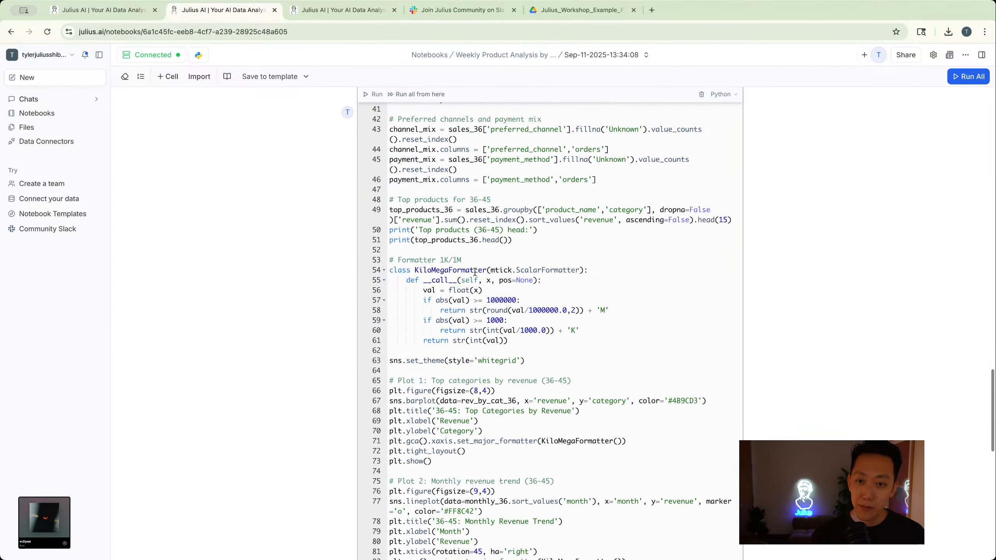
{"action": "scroll", "coordinate": [613, 262], "scroll_direction": "up", "scroll_amount": 5}
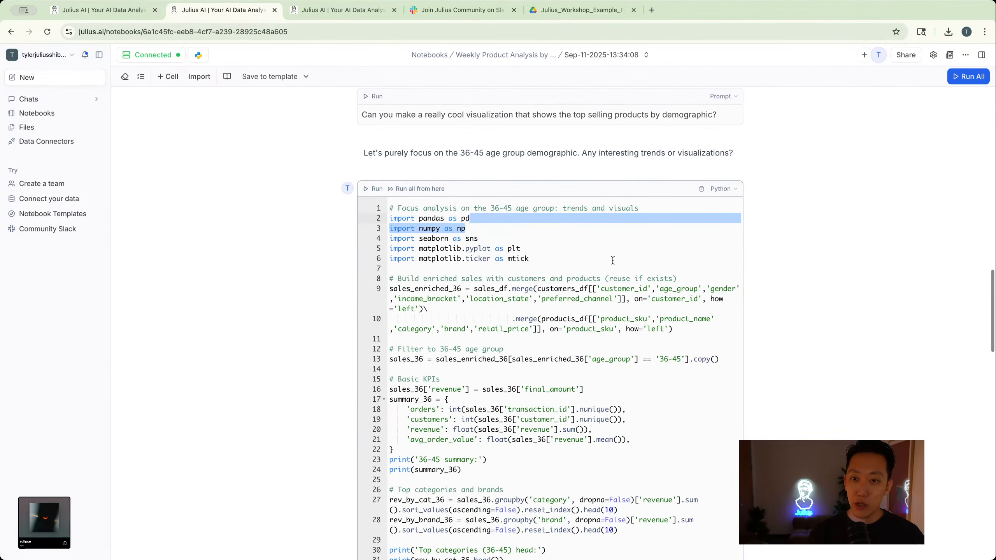
- View the Python cell's type and code language options without changing them, and examine its plotting and file-saving code
{"action": "left_click", "coordinate": [724, 189]}
{"action": "mouse_move", "coordinate": [789, 324]}
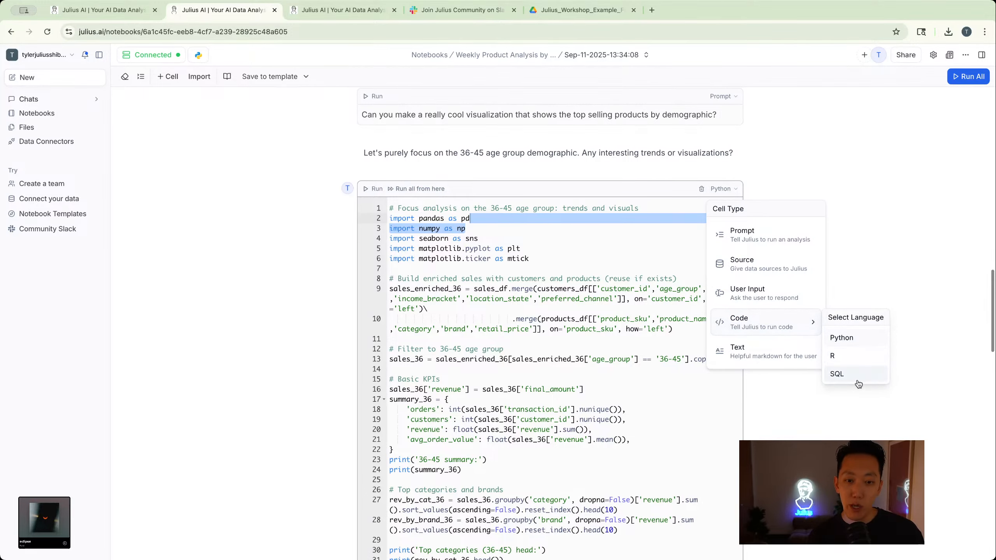
{"action": "left_click", "coordinate": [856, 418]}
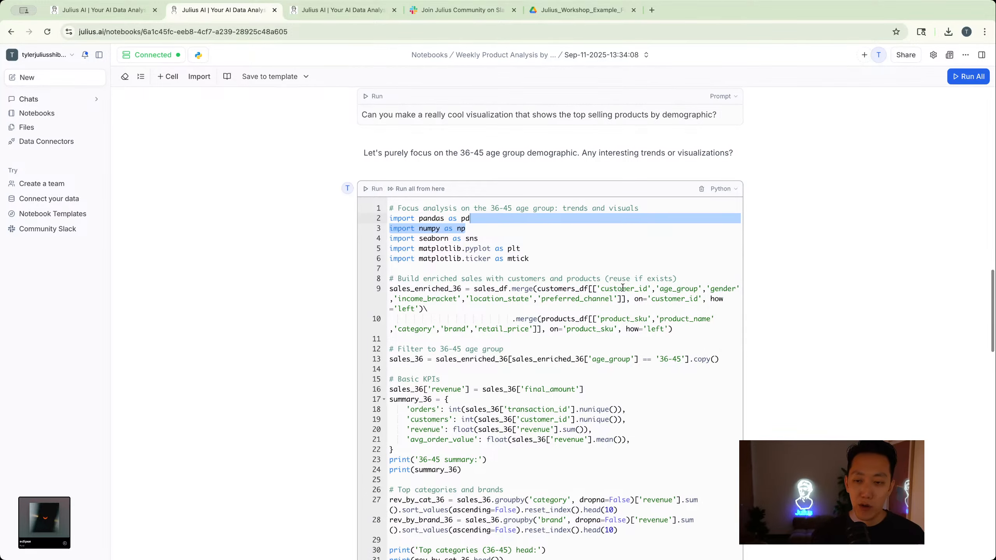
{"action": "scroll", "coordinate": [622, 287], "scroll_direction": "down", "scroll_amount": 20}
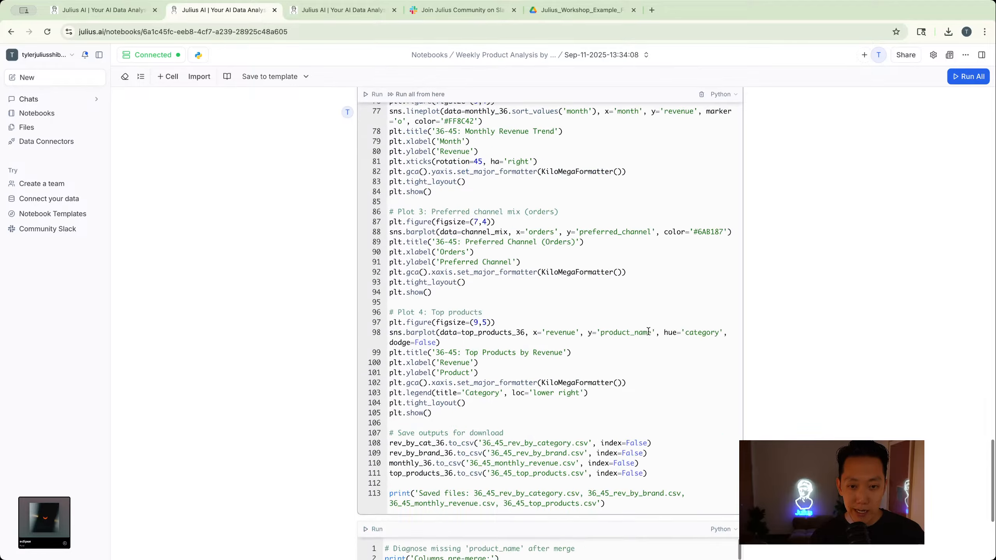
{"action": "scroll", "coordinate": [646, 324], "scroll_direction": "down", "scroll_amount": 3}
{"action": "scroll", "coordinate": [644, 318], "scroll_direction": "up", "scroll_amount": 15}
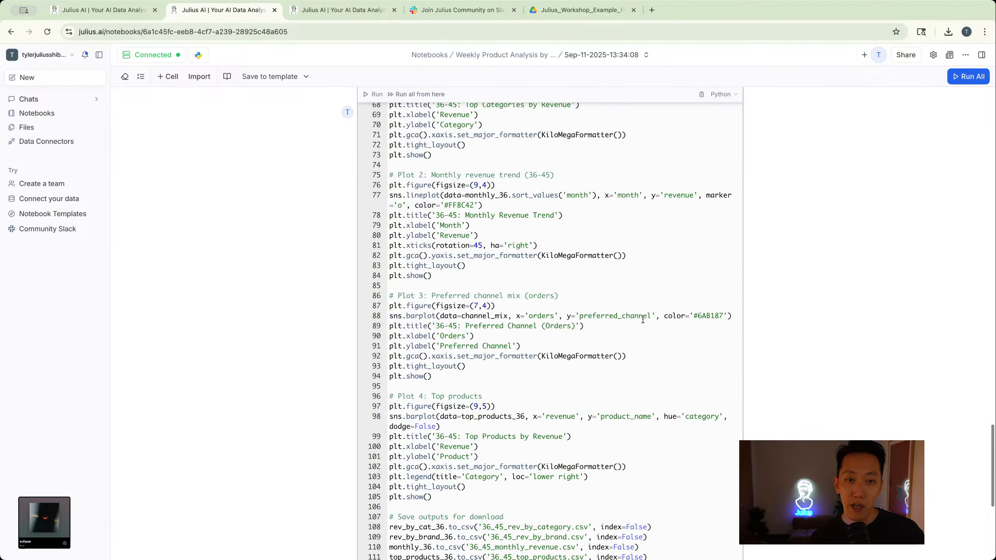
- Look back over the 36-45 age group Python cell's code and the prompt cells above it
{"action": "scroll", "coordinate": [644, 316], "scroll_direction": "up", "scroll_amount": 6}
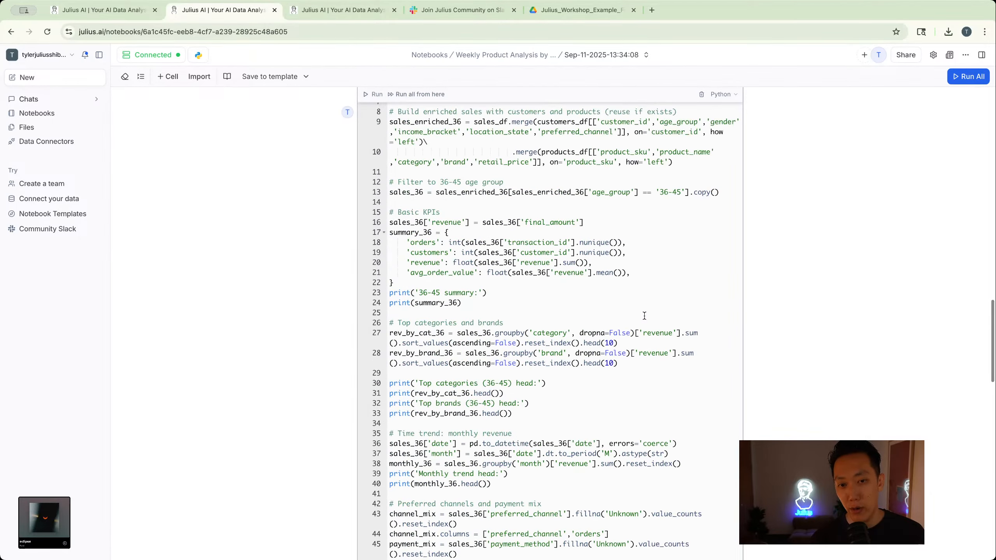
{"action": "scroll", "coordinate": [644, 316], "scroll_direction": "up", "scroll_amount": 6}
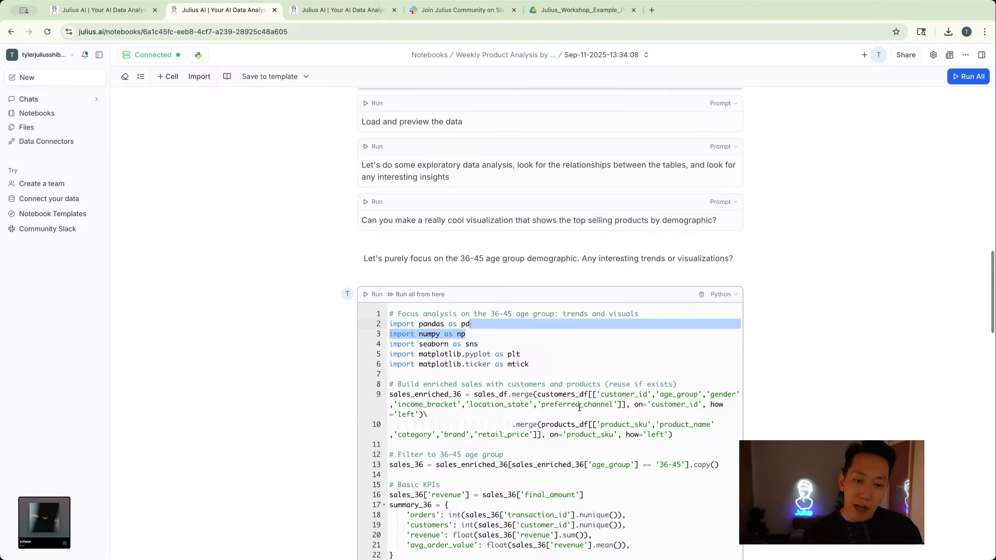
{"action": "scroll", "coordinate": [579, 408], "scroll_direction": "down", "scroll_amount": 2}
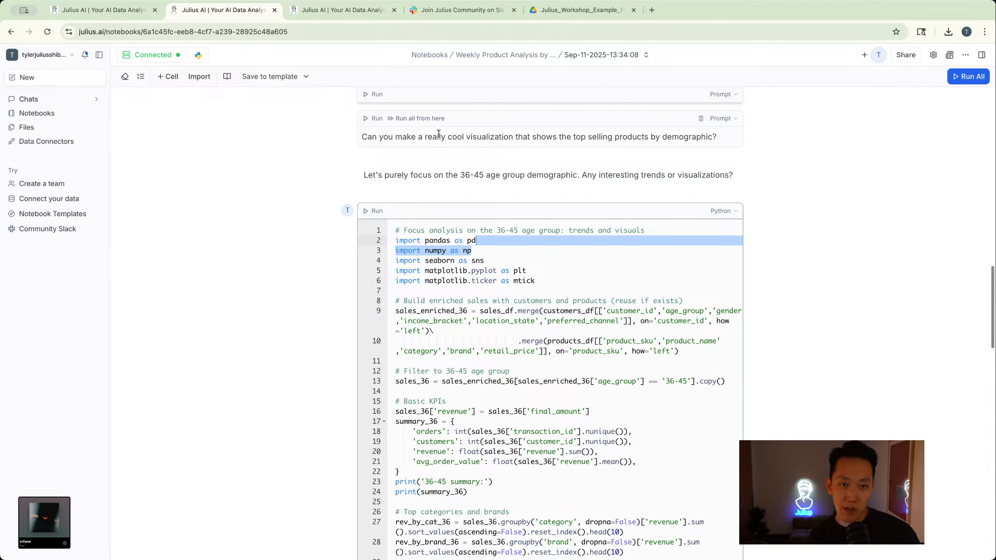
- View the connections and files available to the notebook's source cell, and close the list without changing the selection
{"action": "scroll", "coordinate": [471, 135], "scroll_direction": "up", "scroll_amount": 20}
{"action": "left_click", "coordinate": [372, 132]}
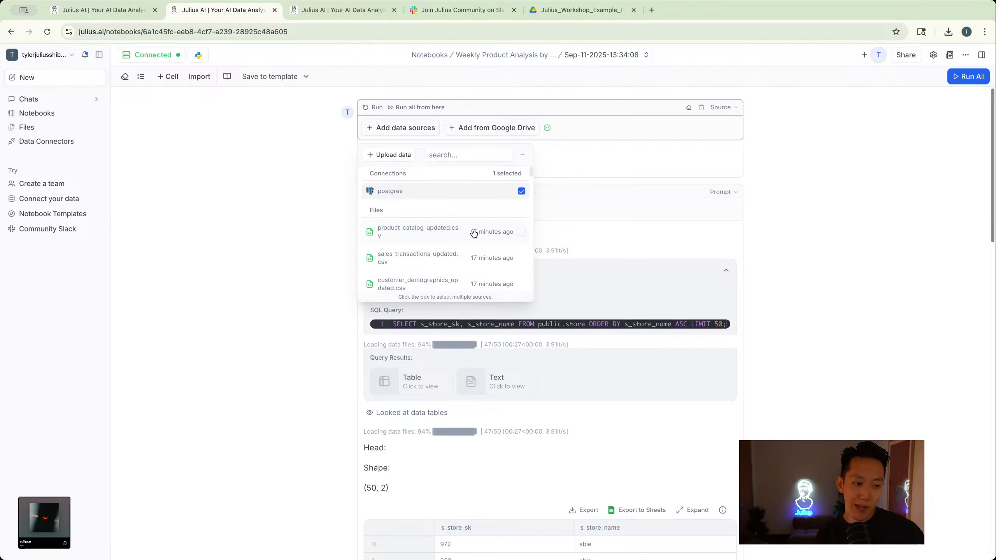
{"action": "left_click", "coordinate": [331, 260]}
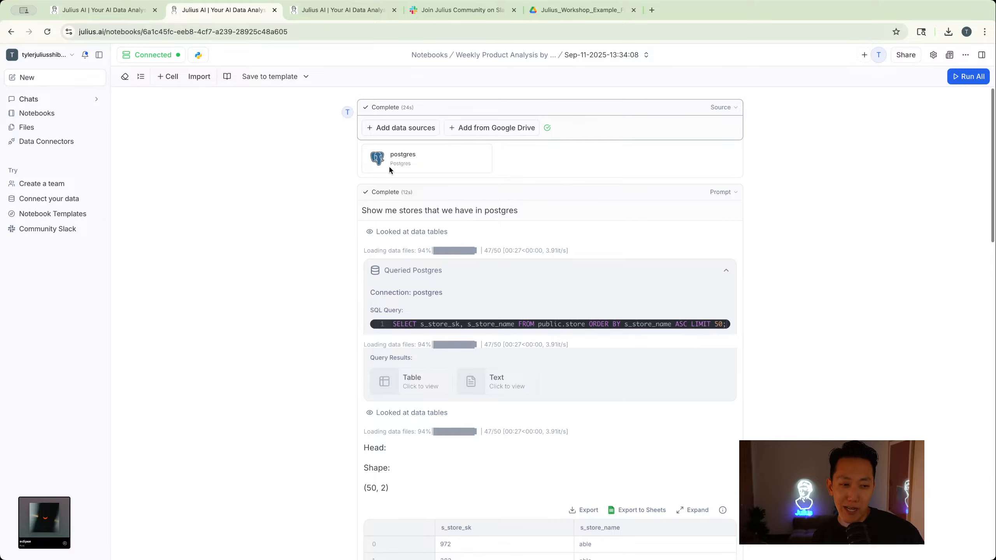
- Show the Data Explorer, widen it to about half the window, and look through the tables of the postgres connection
{"action": "left_click", "coordinate": [983, 55]}
{"action": "left_click_drag", "start_coordinate": [825, 96], "coordinate": [545, 113]}
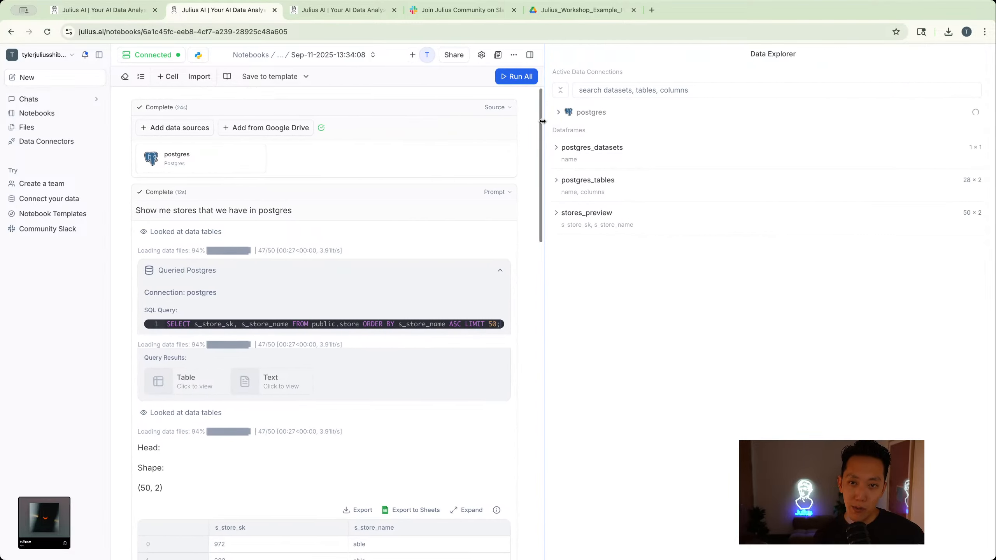
{"action": "left_click", "coordinate": [558, 115]}
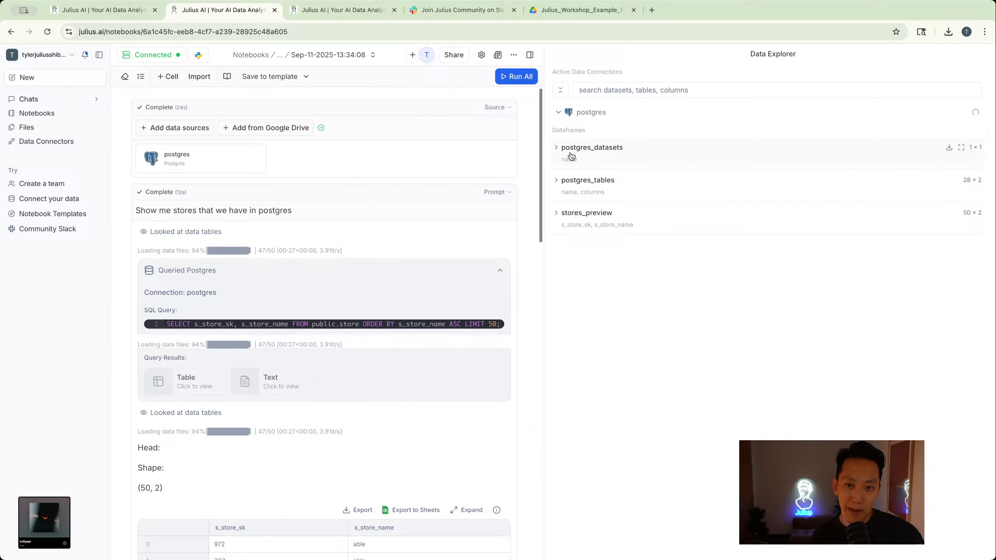
{"action": "scroll", "coordinate": [609, 169], "scroll_direction": "down", "scroll_amount": 3}
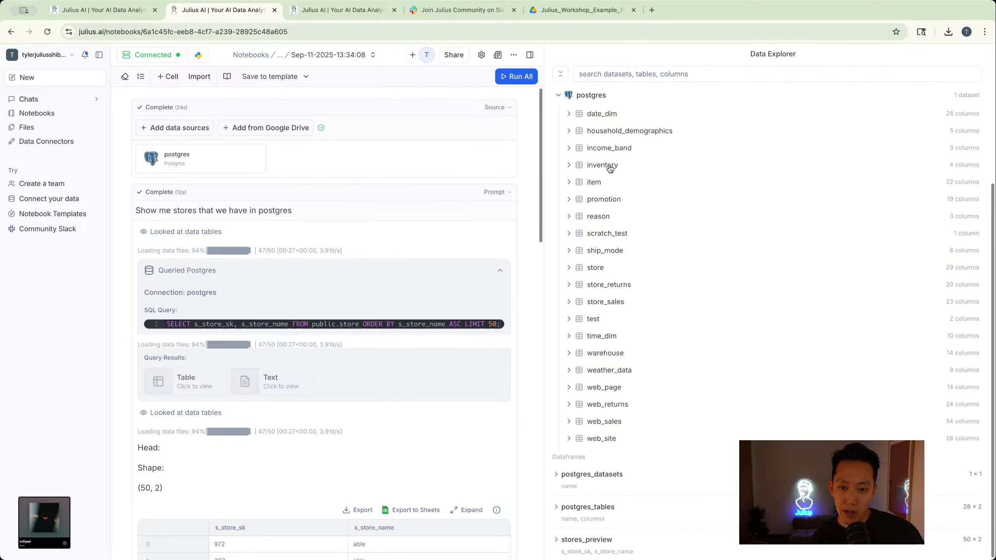
{"action": "scroll", "coordinate": [610, 169], "scroll_direction": "up", "scroll_amount": 3}
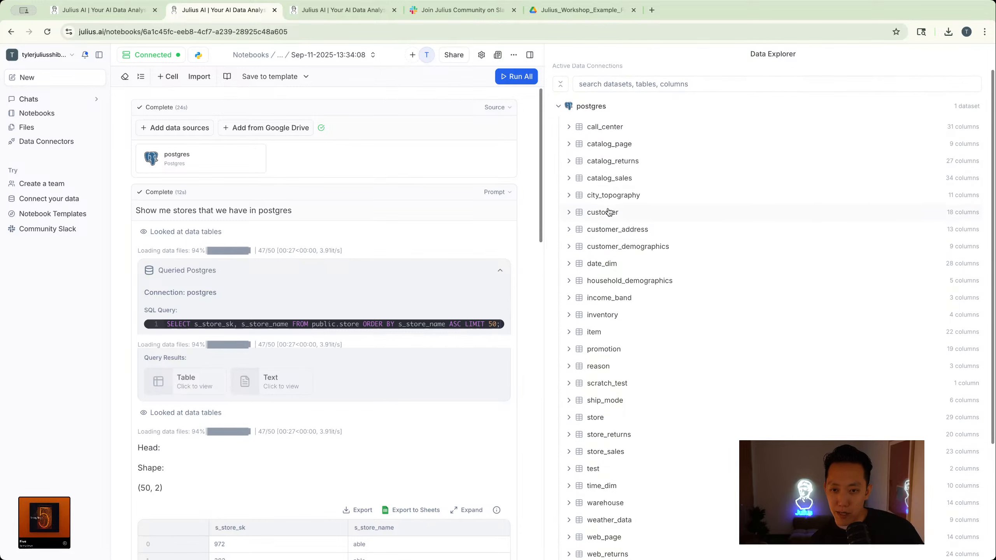
- Preview the customer_demographics table in the Data Explorer and look across its columns and rows
{"action": "left_click", "coordinate": [569, 247]}
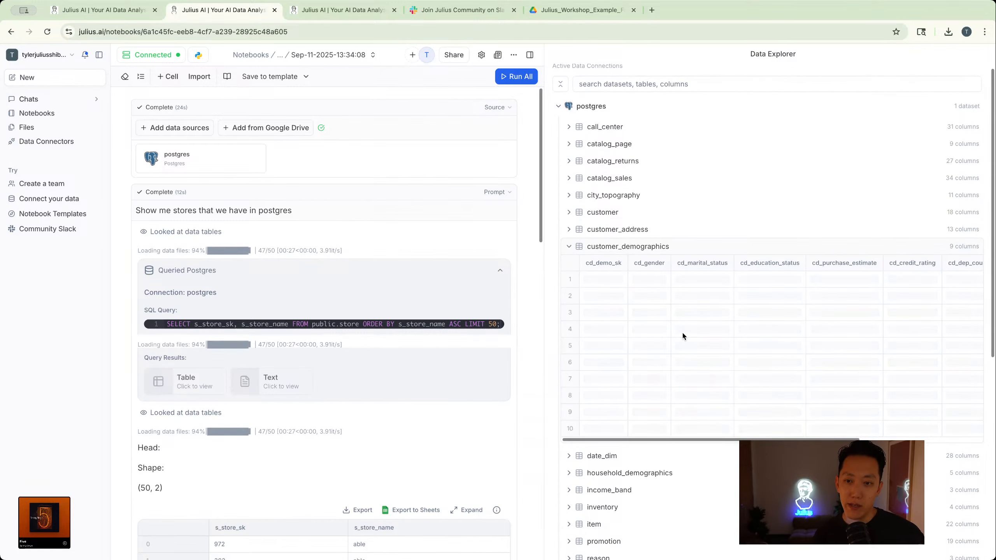
{"action": "scroll", "coordinate": [612, 322], "scroll_direction": "right", "scroll_amount": 5}
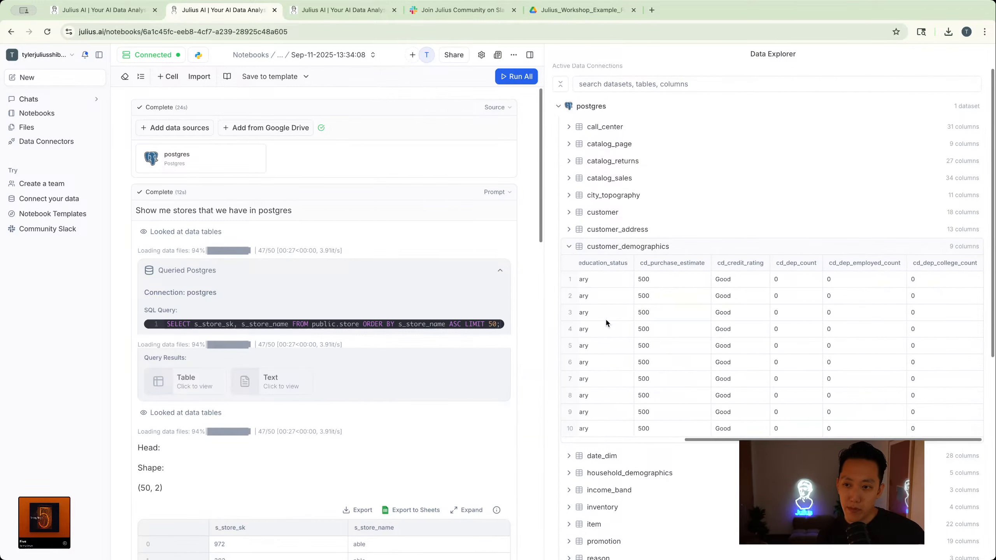
{"action": "scroll", "coordinate": [605, 318], "scroll_direction": "left", "scroll_amount": 5}
{"action": "scroll", "coordinate": [659, 261], "scroll_direction": "down", "scroll_amount": 4}
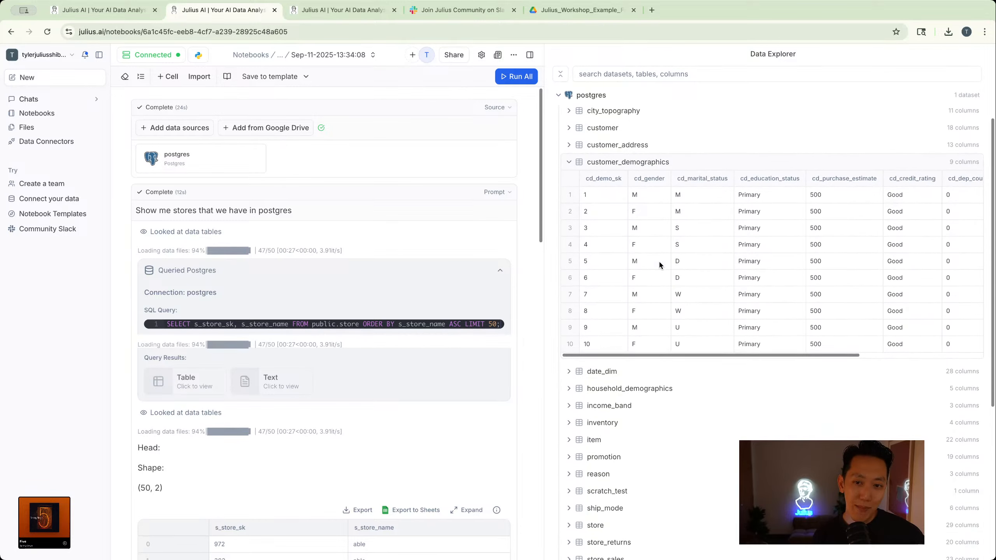
{"action": "scroll", "coordinate": [659, 263], "scroll_direction": "down", "scroll_amount": 1}
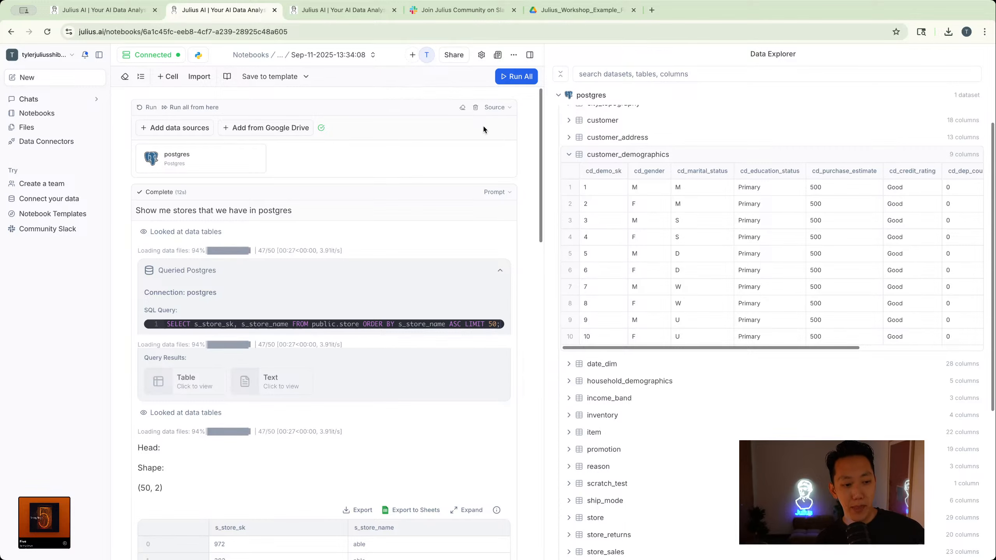
- Go to the Data Connectors page and look through the existing connections and the connectors that can be added
{"action": "left_click", "coordinate": [54, 142]}
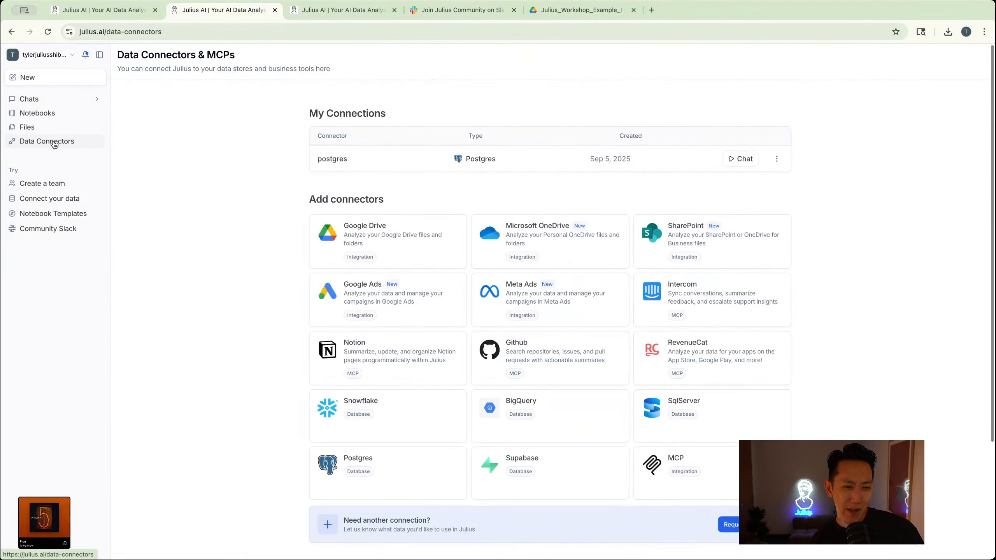
{"action": "scroll", "coordinate": [388, 255], "scroll_direction": "down", "scroll_amount": 1}
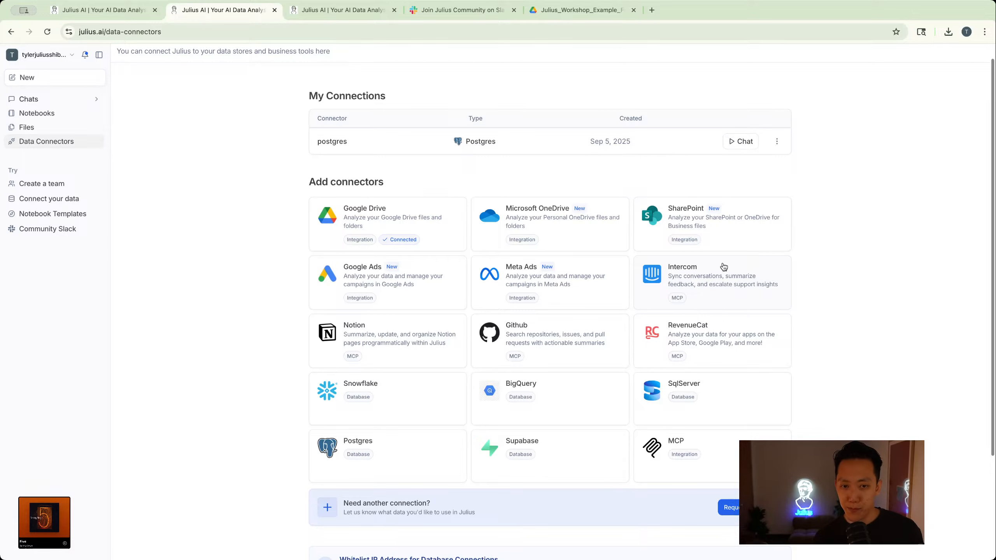
{"action": "scroll", "coordinate": [724, 267], "scroll_direction": "down", "scroll_amount": 1}
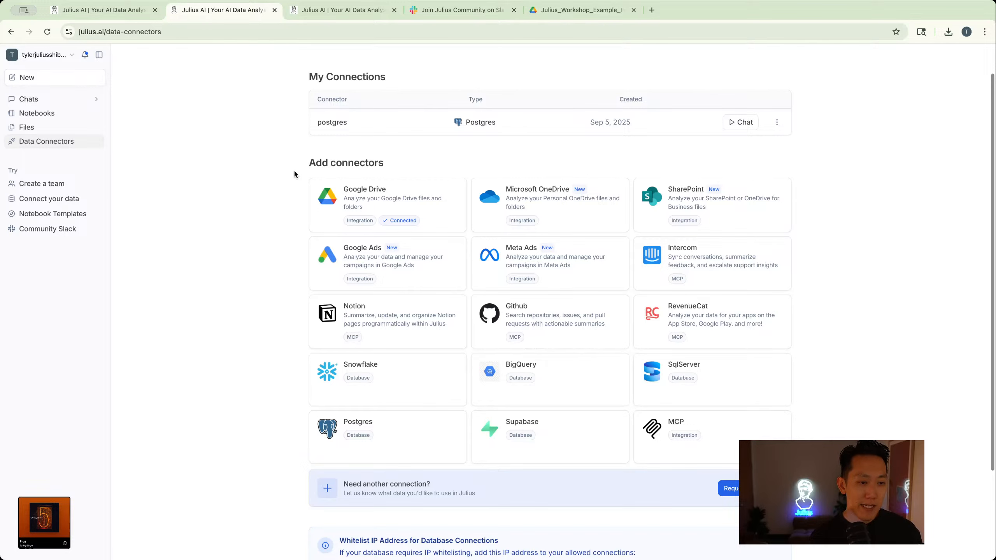
{"action": "scroll", "coordinate": [294, 175], "scroll_direction": "up", "scroll_amount": 2}
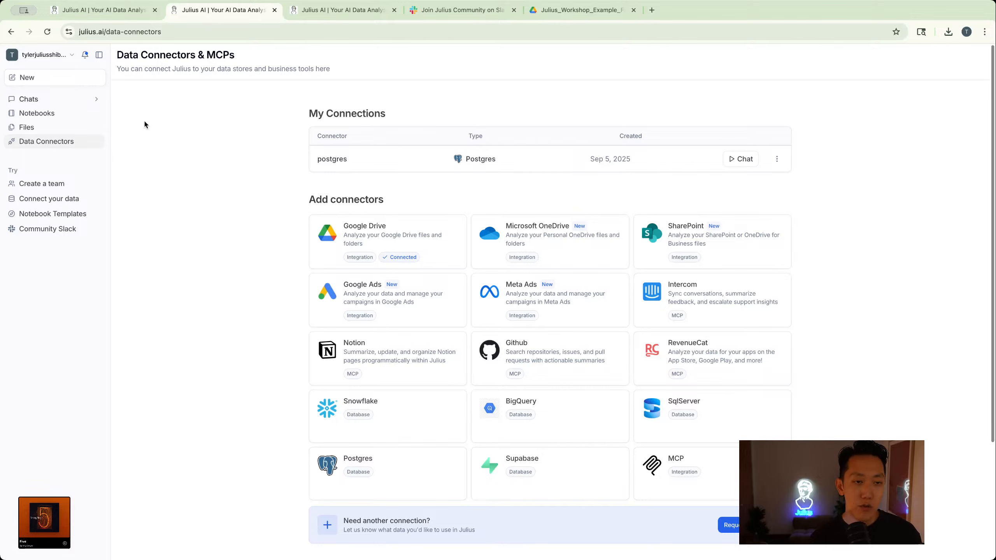
- Expand the list of chats and open the Weekly Product Analysis by Customer notebook from My Notebooks
{"action": "left_click", "coordinate": [78, 101]}
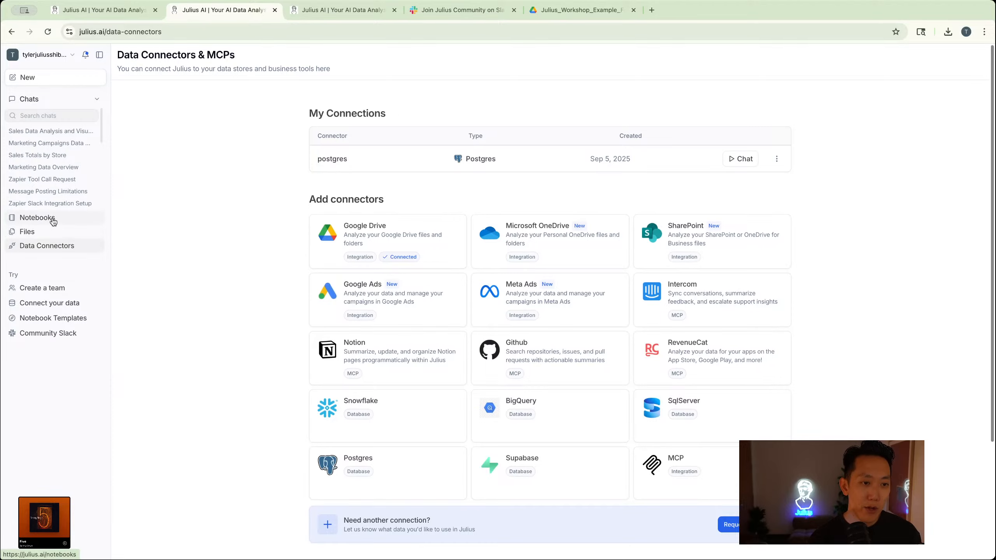
{"action": "left_click", "coordinate": [33, 218]}
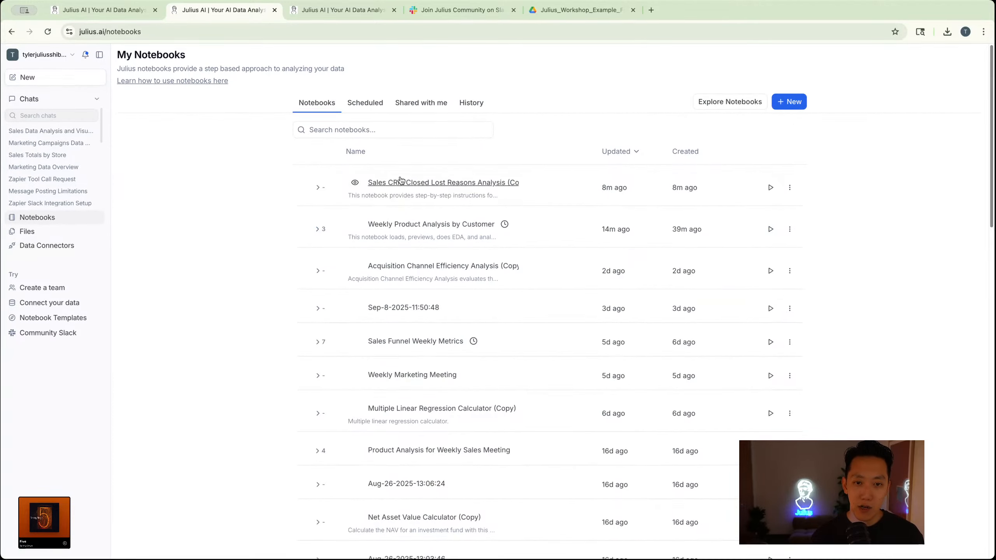
{"action": "left_click", "coordinate": [407, 231]}
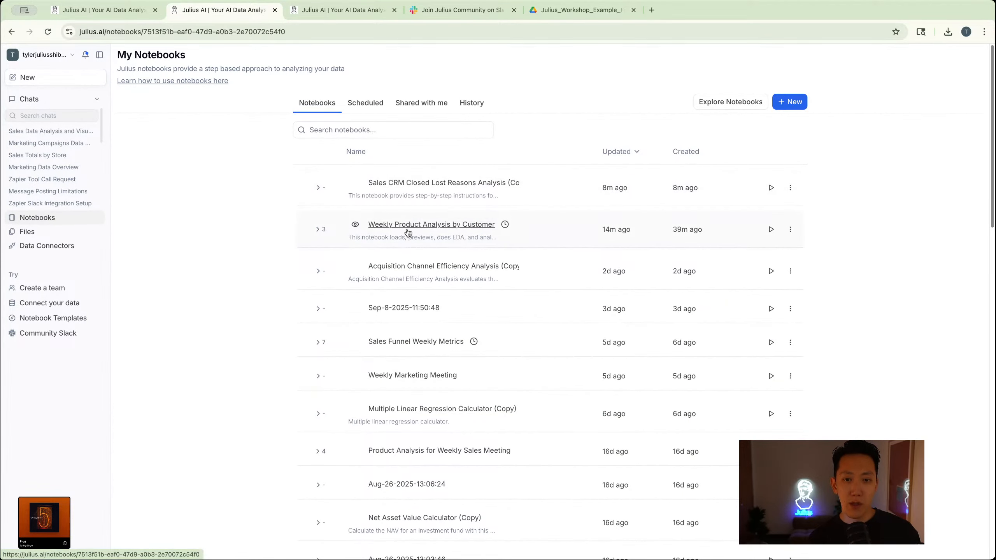
- View the notebook's download formats, including Jupyter Notebook, without downloading a file
{"action": "left_click", "coordinate": [966, 55]}
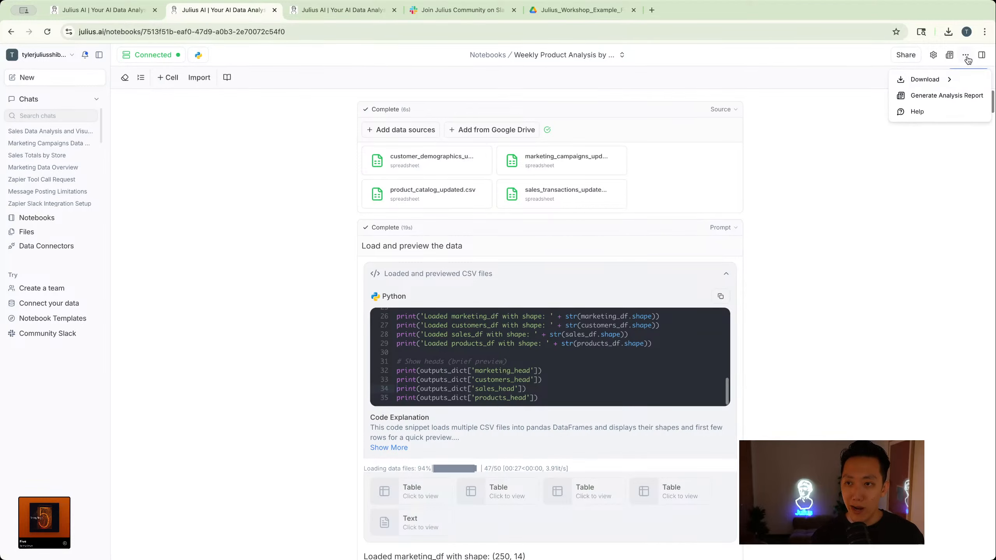
{"action": "mouse_move", "coordinate": [949, 80]}
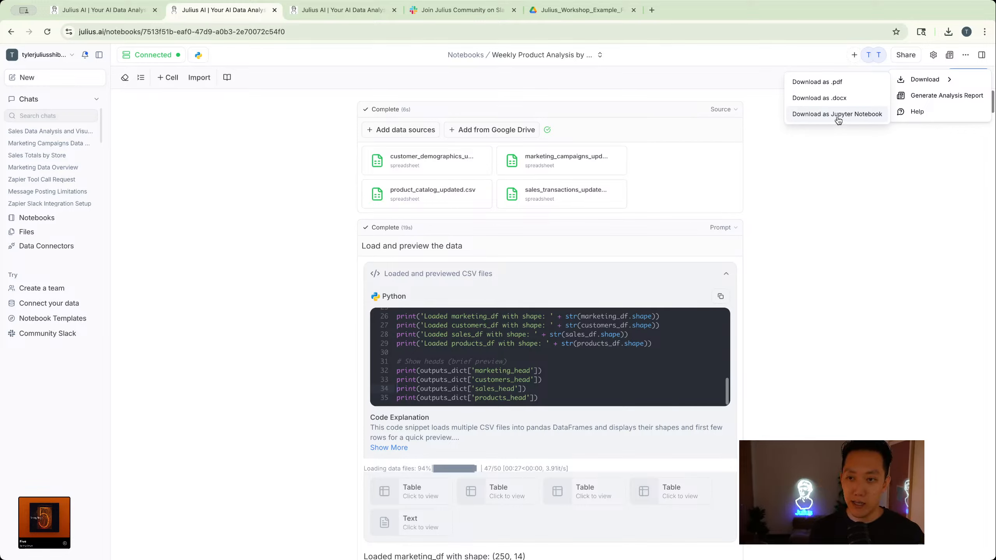
{"action": "left_click", "coordinate": [269, 194]}
- Open the Jupyter notebook import dialog, view the cell conversion options, keep Code, and close it without importing a file
{"action": "left_click", "coordinate": [196, 81]}
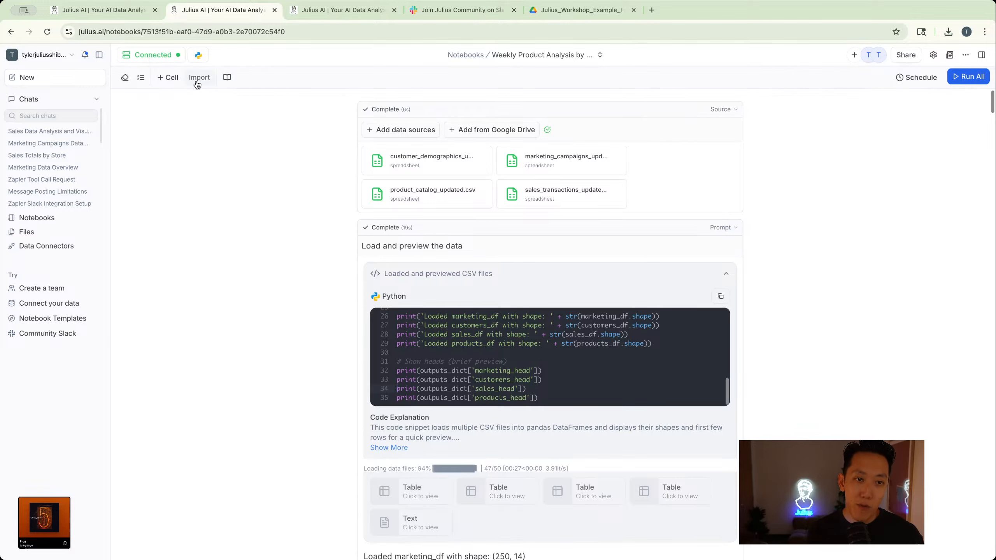
{"action": "left_click", "coordinate": [558, 324]}
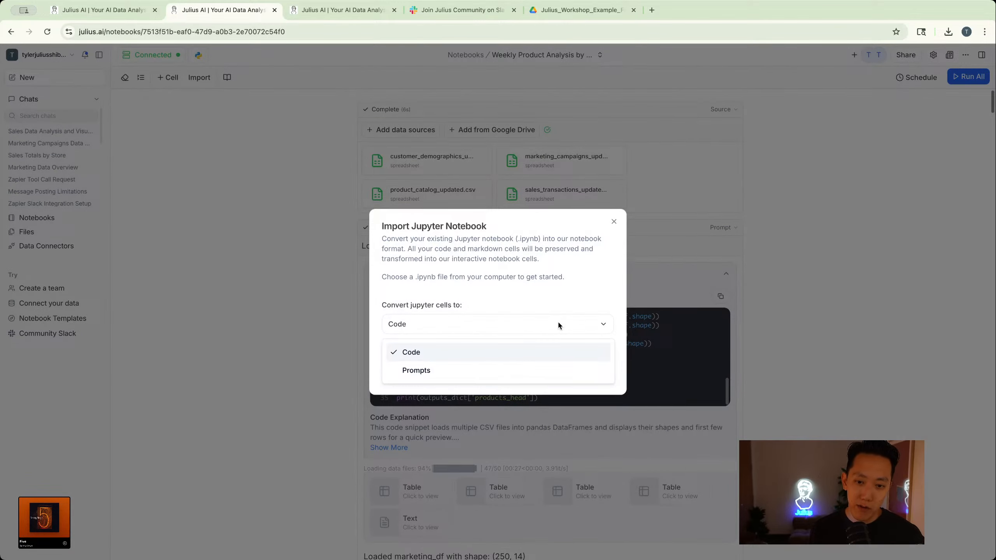
{"action": "left_click", "coordinate": [520, 350]}
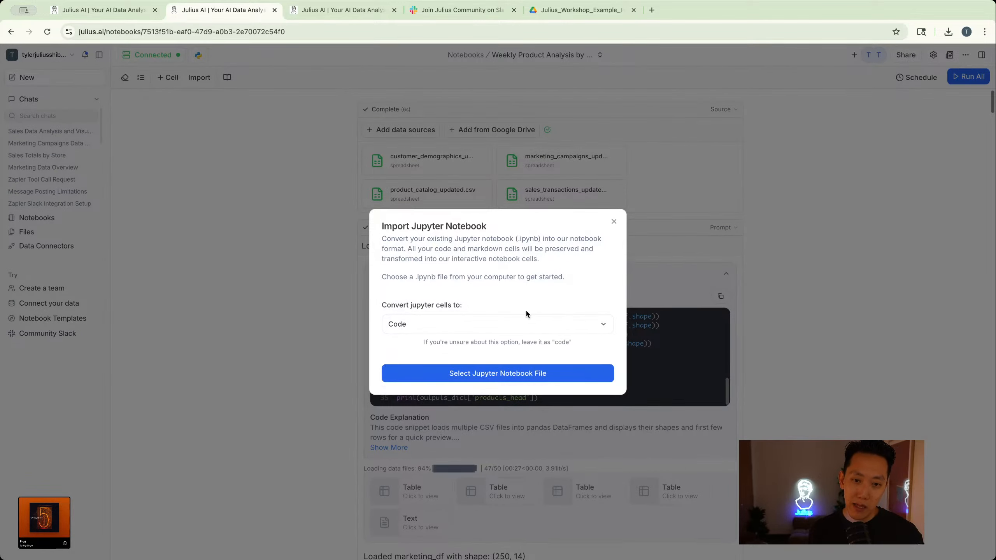
{"action": "left_click", "coordinate": [615, 222]}
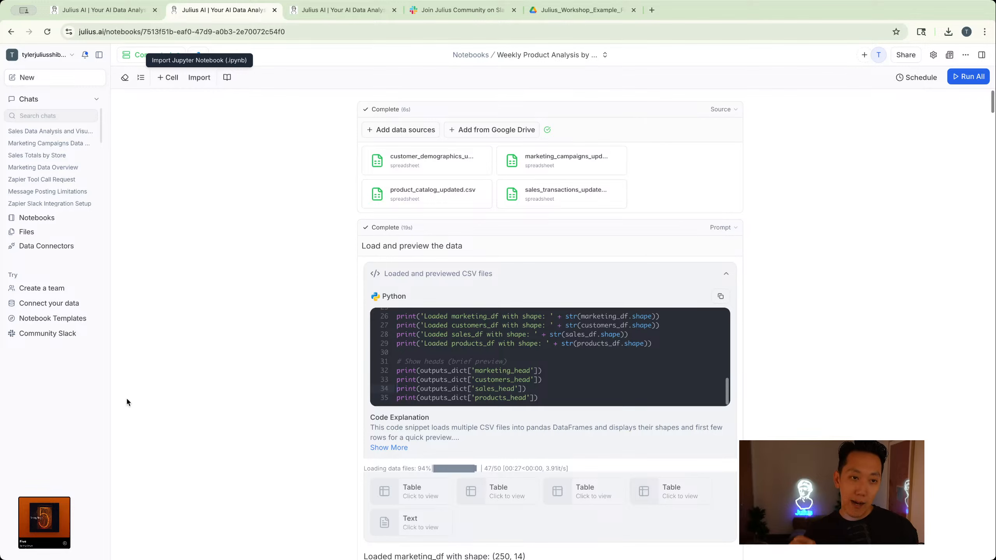
- Open the Julius help window from the notebook and view its support topics
{"action": "left_click", "coordinate": [966, 55]}
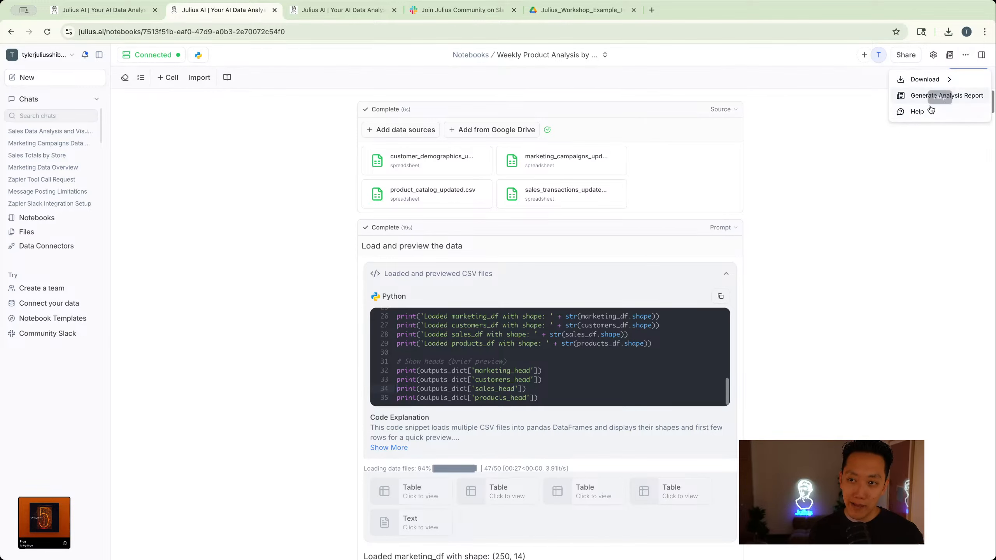
{"action": "left_click", "coordinate": [932, 110]}
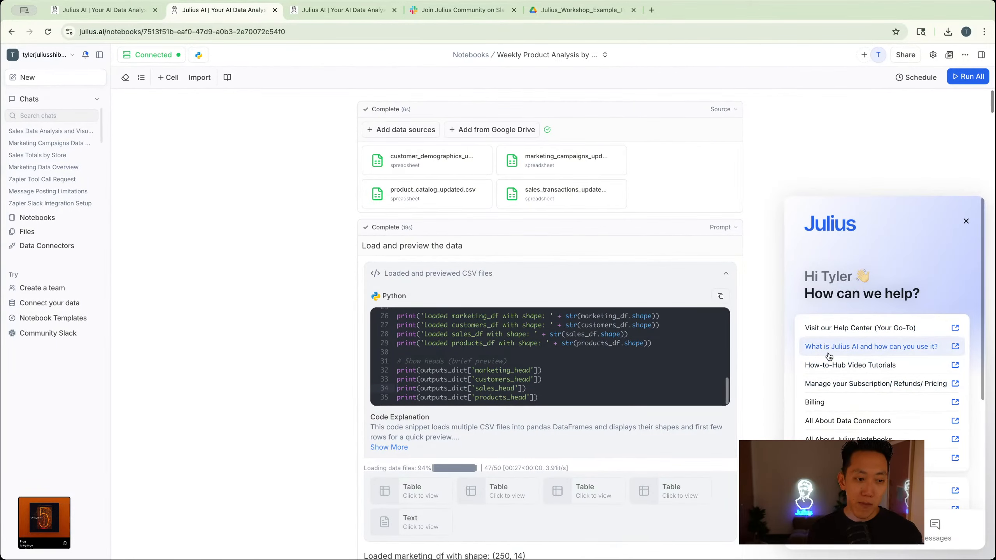